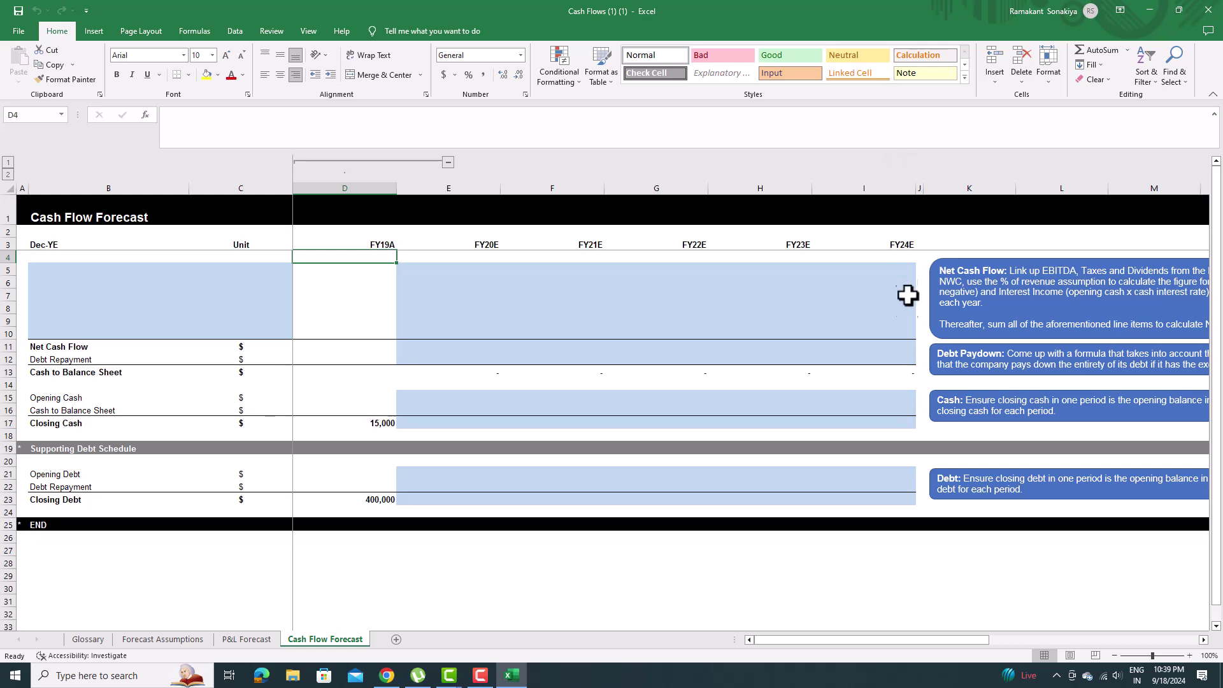
Step: Review the P&L Forecast and Forecast Assumptions sheets and the Cash Flow Forecast's Net Cash Flow note
scroll(642, 441, "down", 6)
scroll(641, 442, "up", 6)
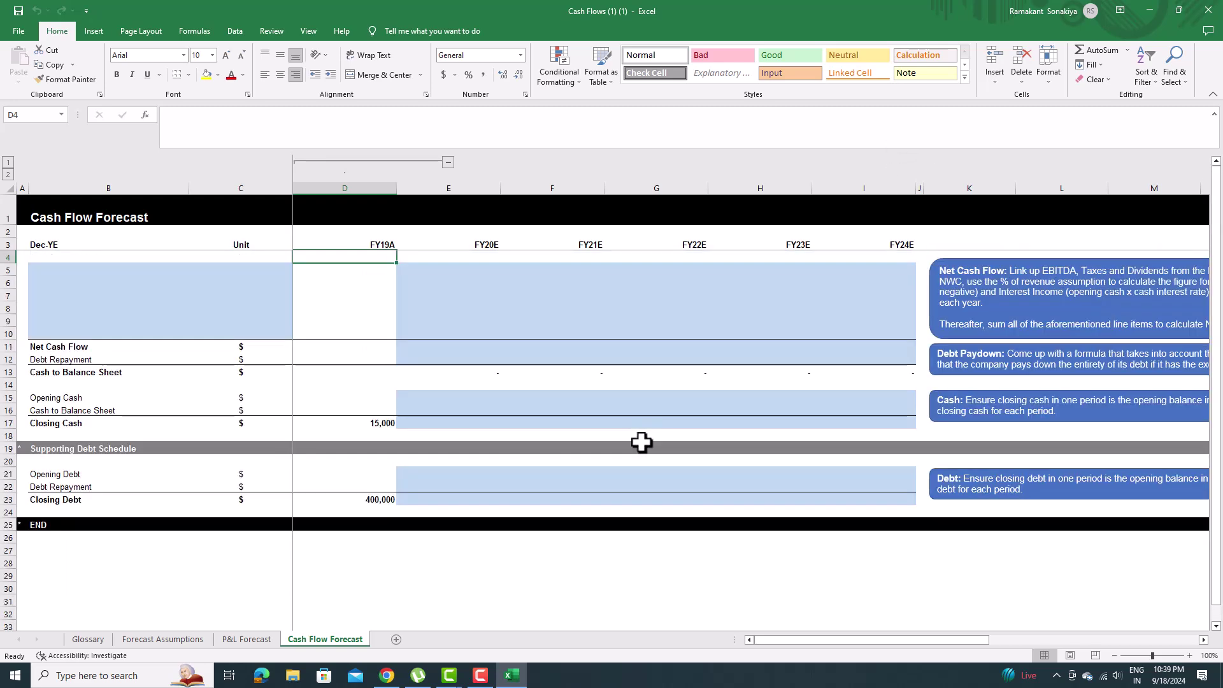
left_click(245, 640)
scroll(500, 446, "down", 2)
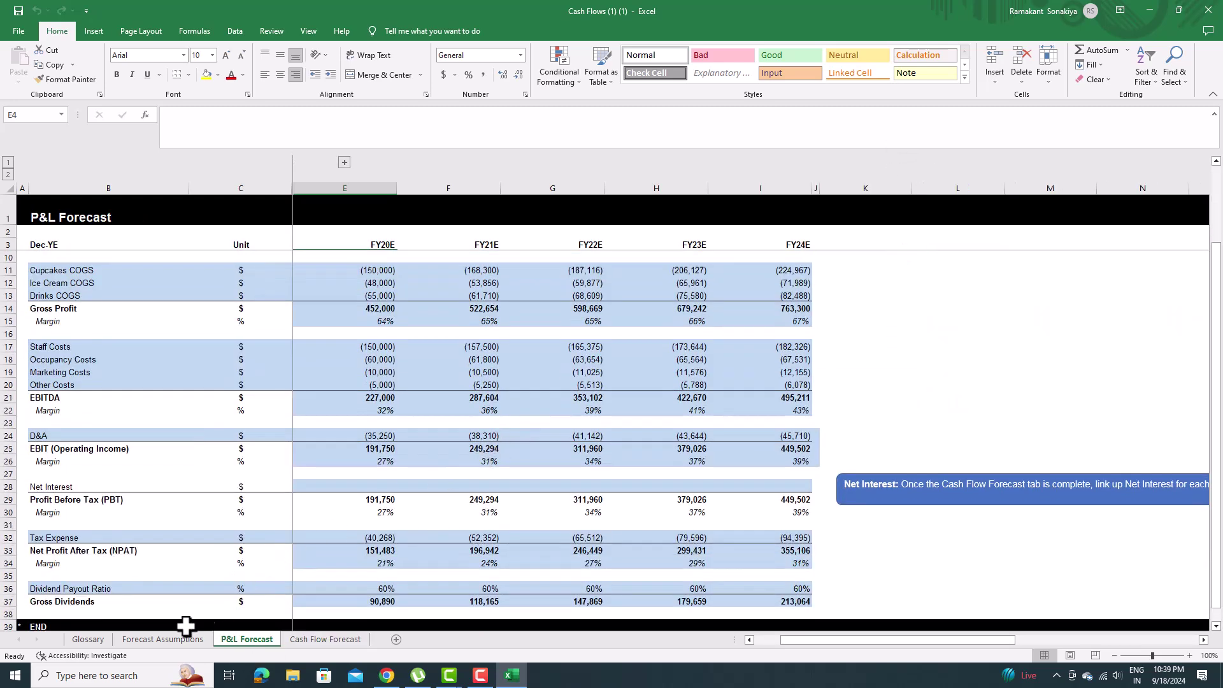
left_click(191, 639)
scroll(260, 437, "down", 5)
scroll(260, 437, "up", 5)
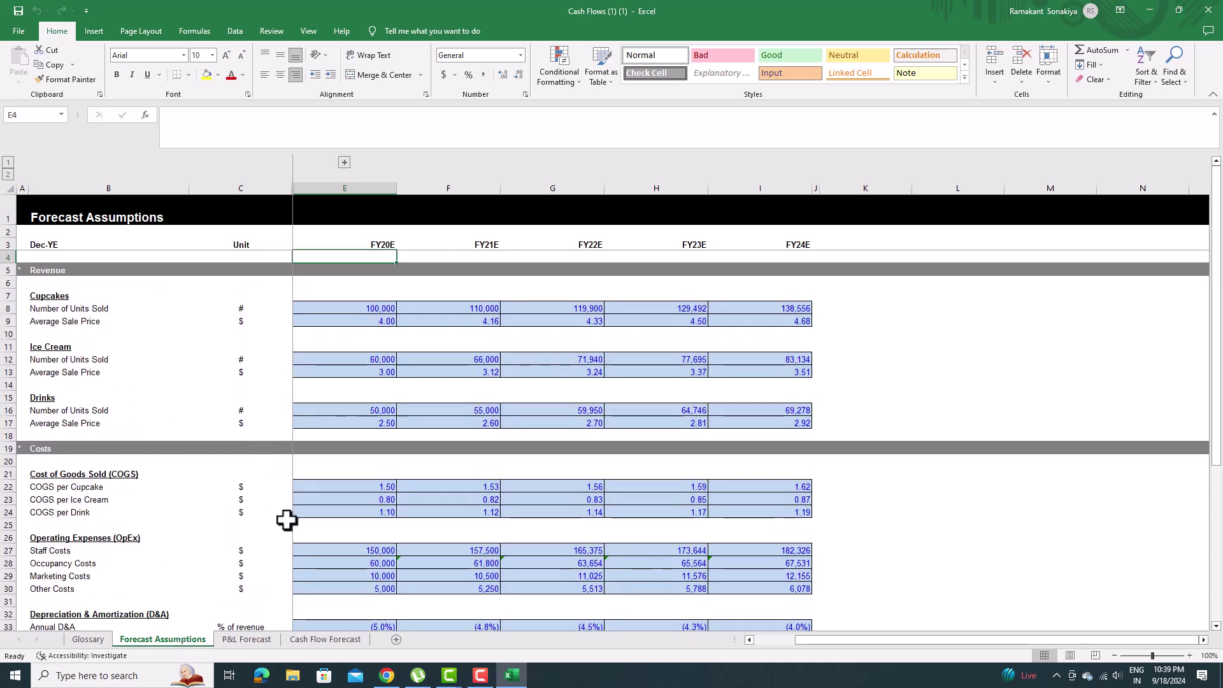
left_click(328, 638)
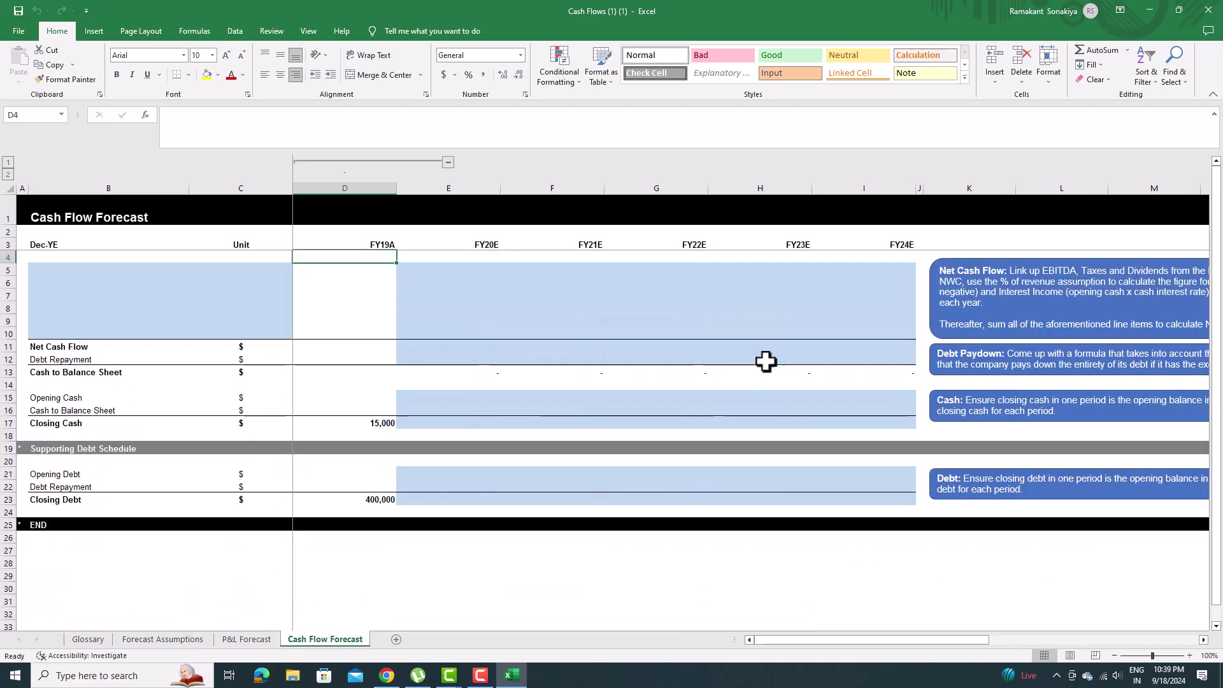
left_click_drag(925, 639, 930, 638)
left_click_drag(1080, 637, 1085, 638)
mouse_move(383, 269)
left_mouse_down()
mouse_move(402, 311)
mouse_move(571, 274)
mouse_move(633, 283)
left_mouse_up()
left_click(402, 311)
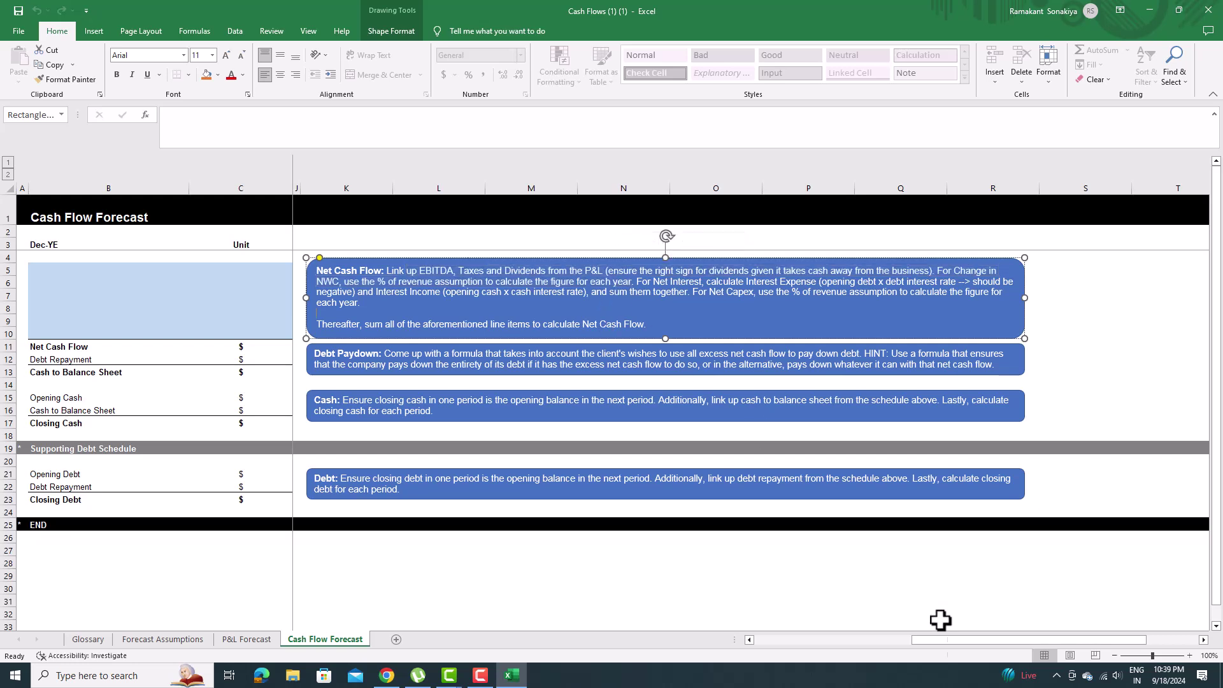
Step: Enter the EBITDA, Tax Expense and Dividends Payout labels in B5:B7 with their units in column C
left_click(106, 271)
type("EBITDA")
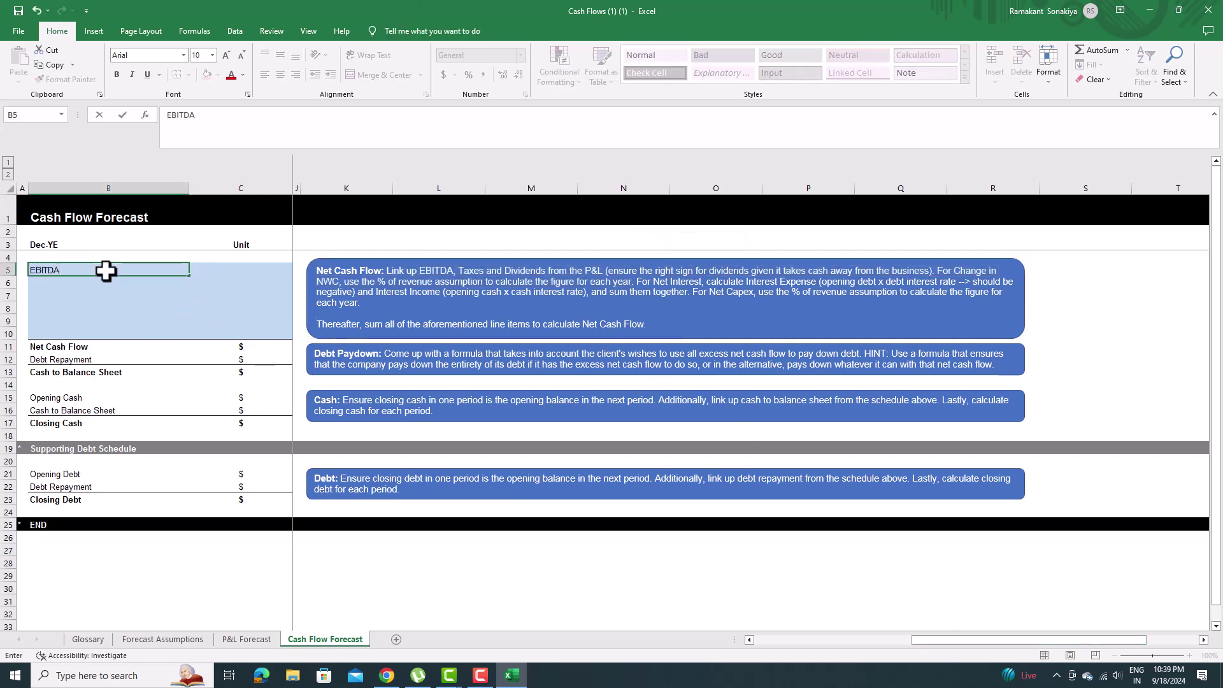
key("Tab")
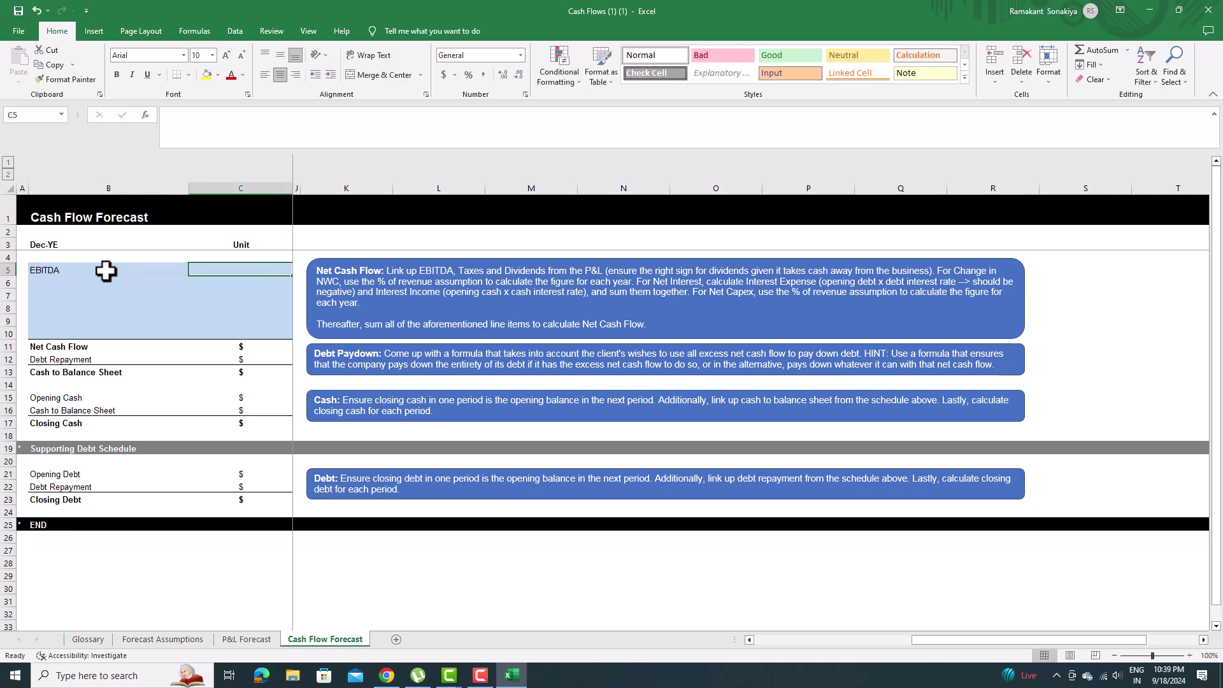
type("$")
key("Return")
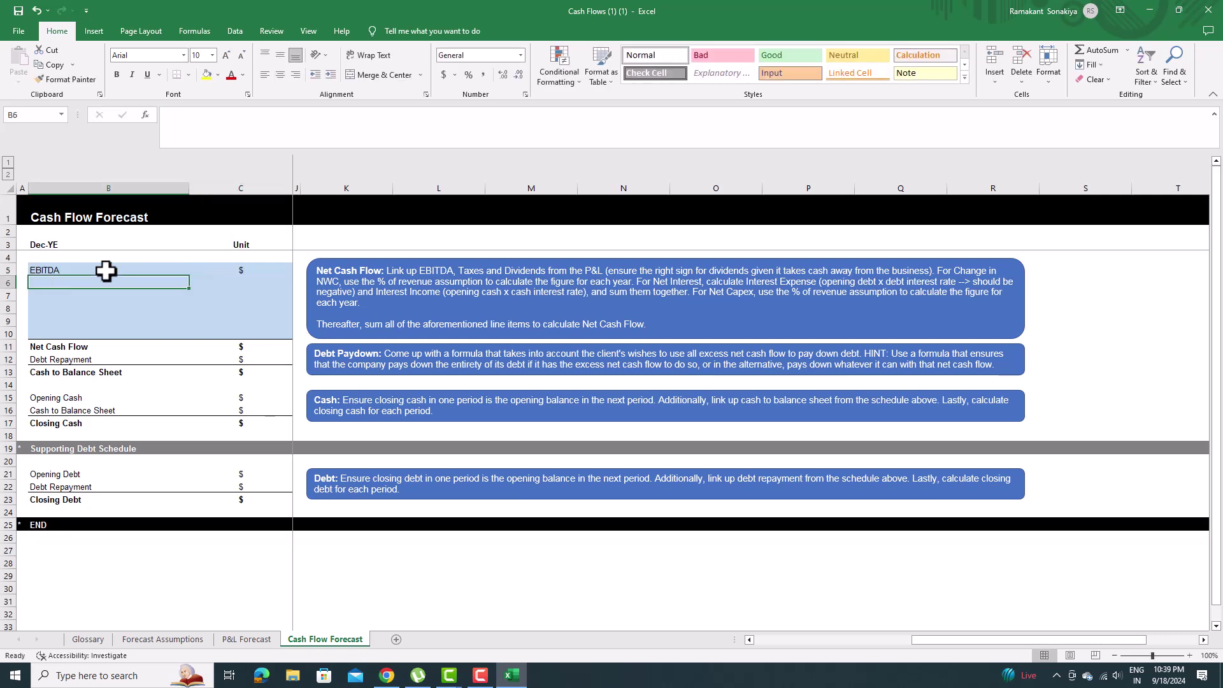
type("Tax Expense")
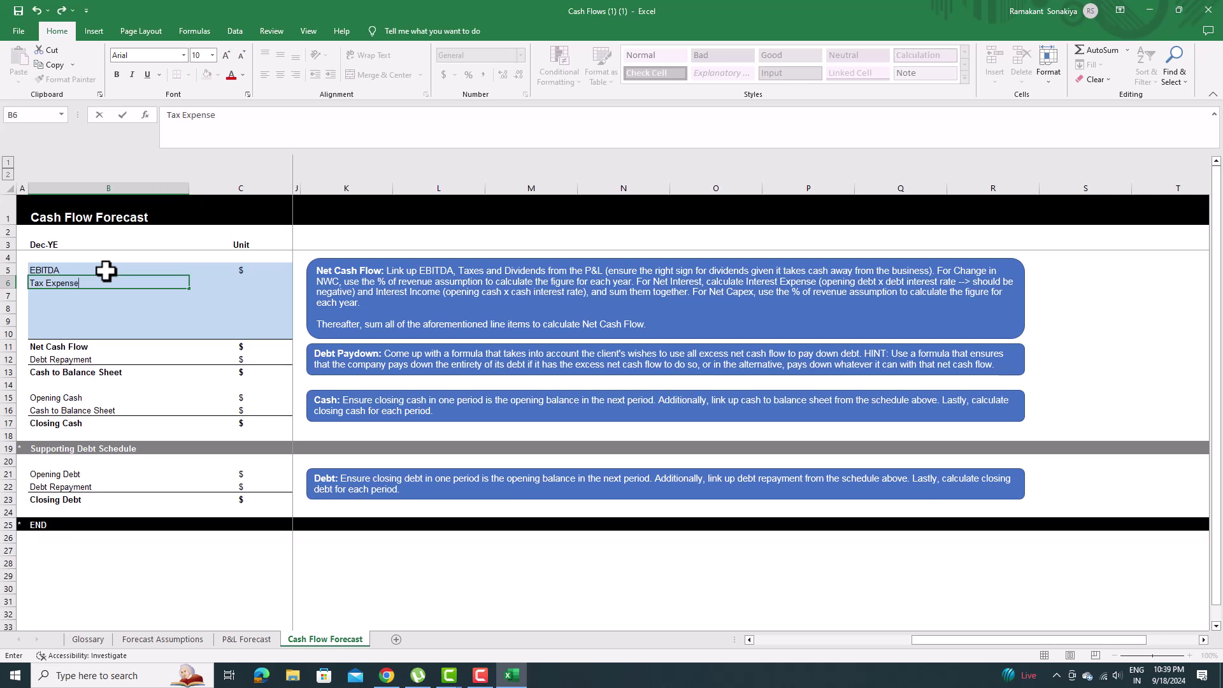
key("Tab")
type("#")
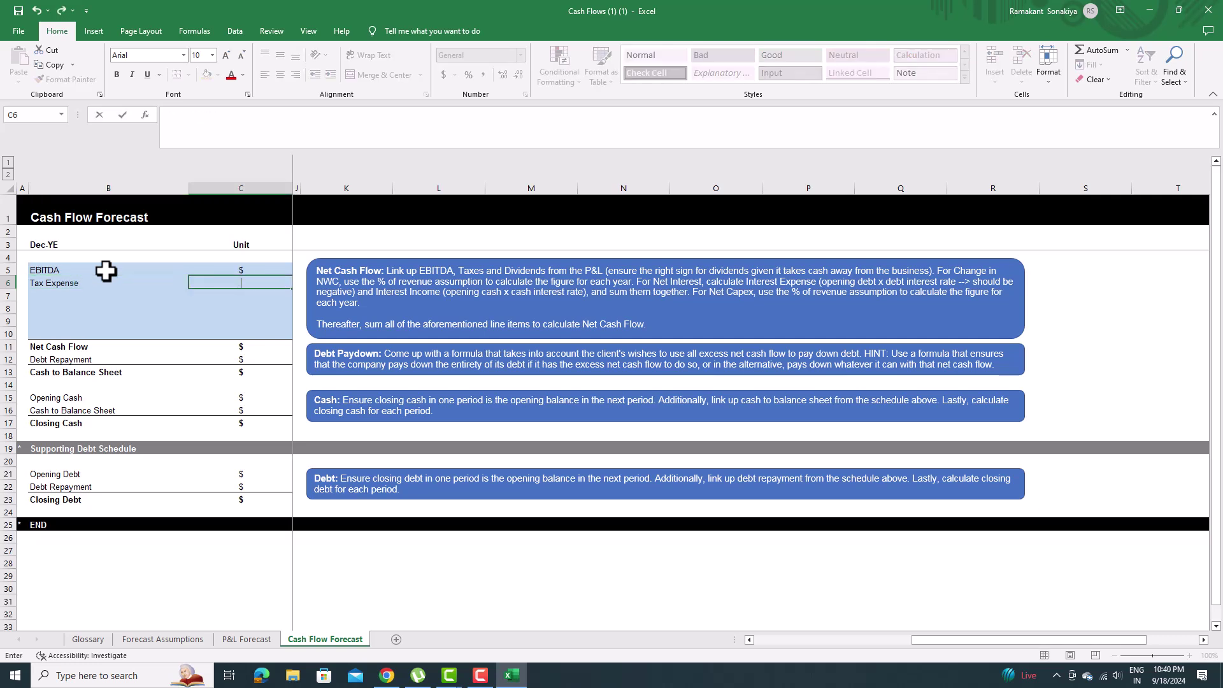
key("Return")
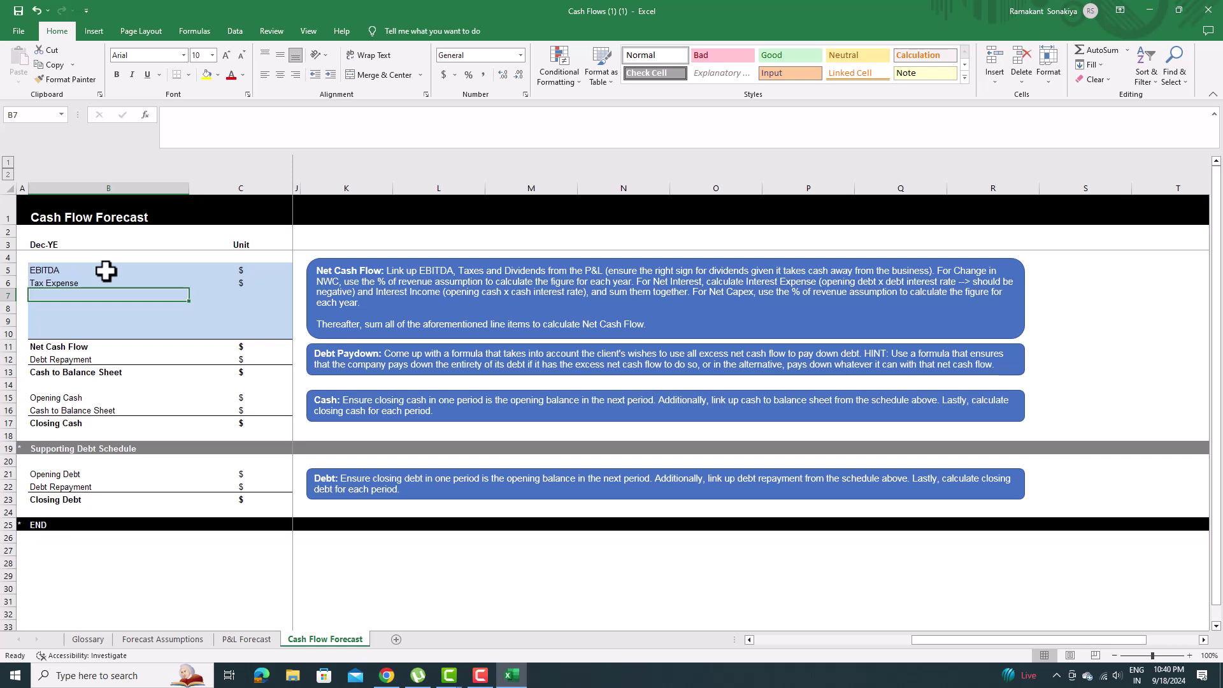
type("Divide")
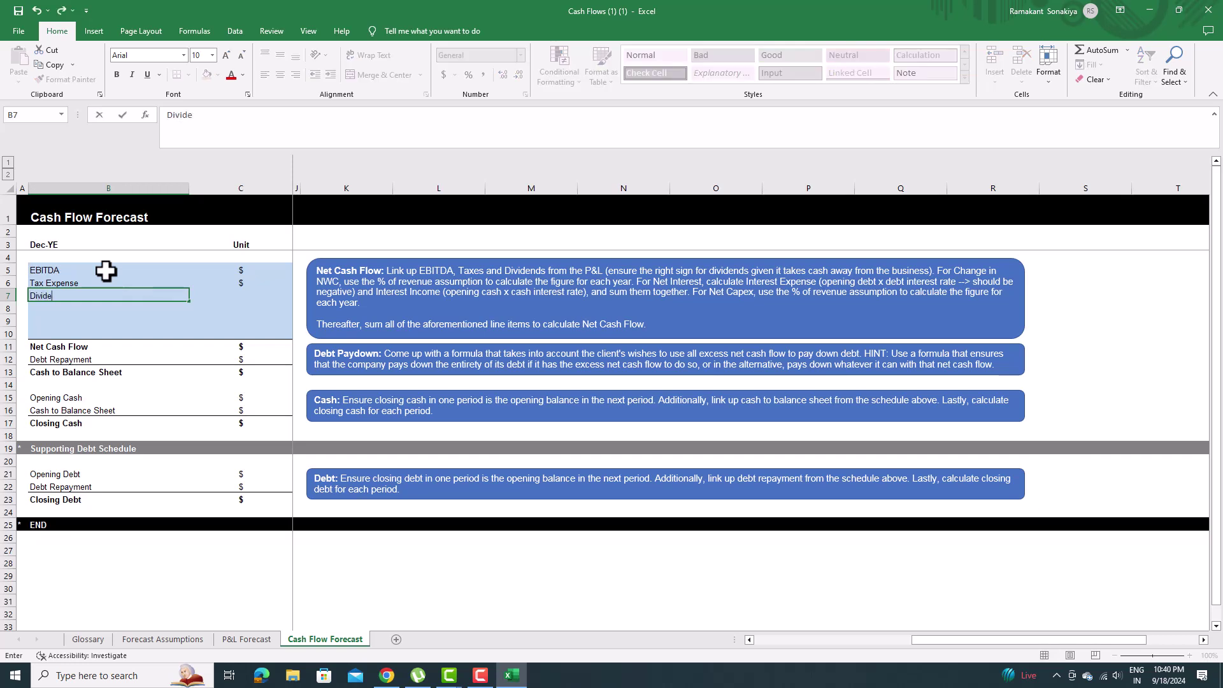
type("nds Payout")
key("Tab")
type("$")
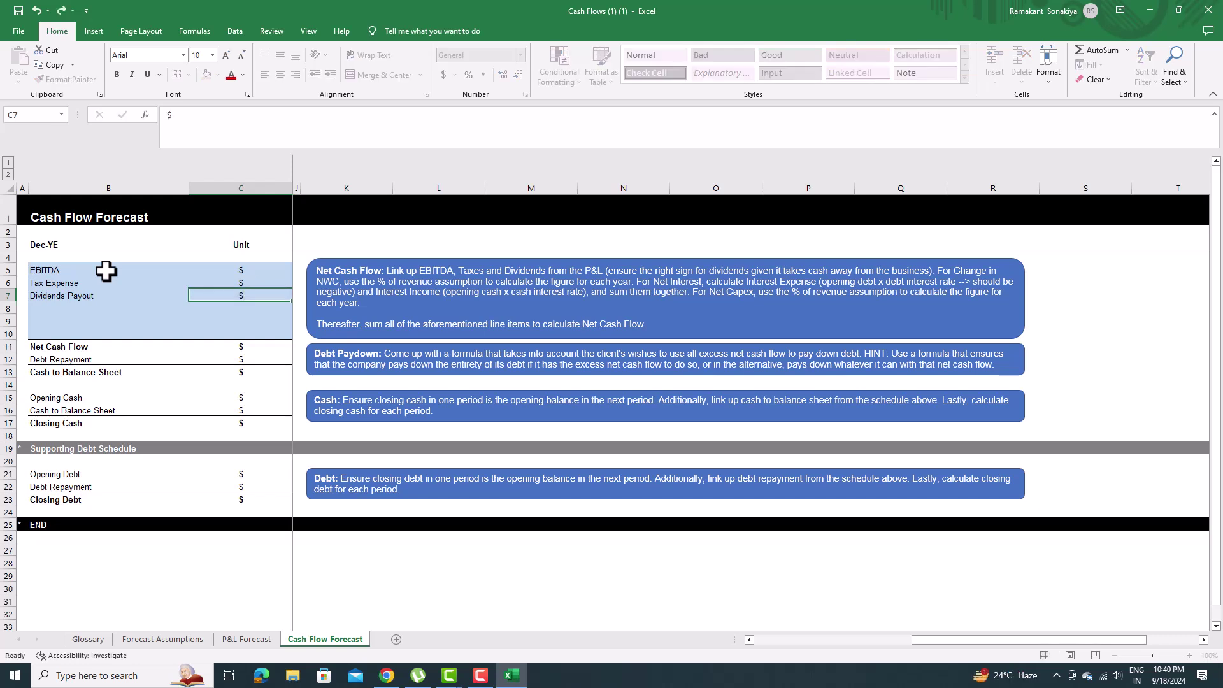
key("Return")
Step: Enter the Change in NWC, Net Interest and Net Capex labels in B8:B10, each with unit $
type("Change in NWC")
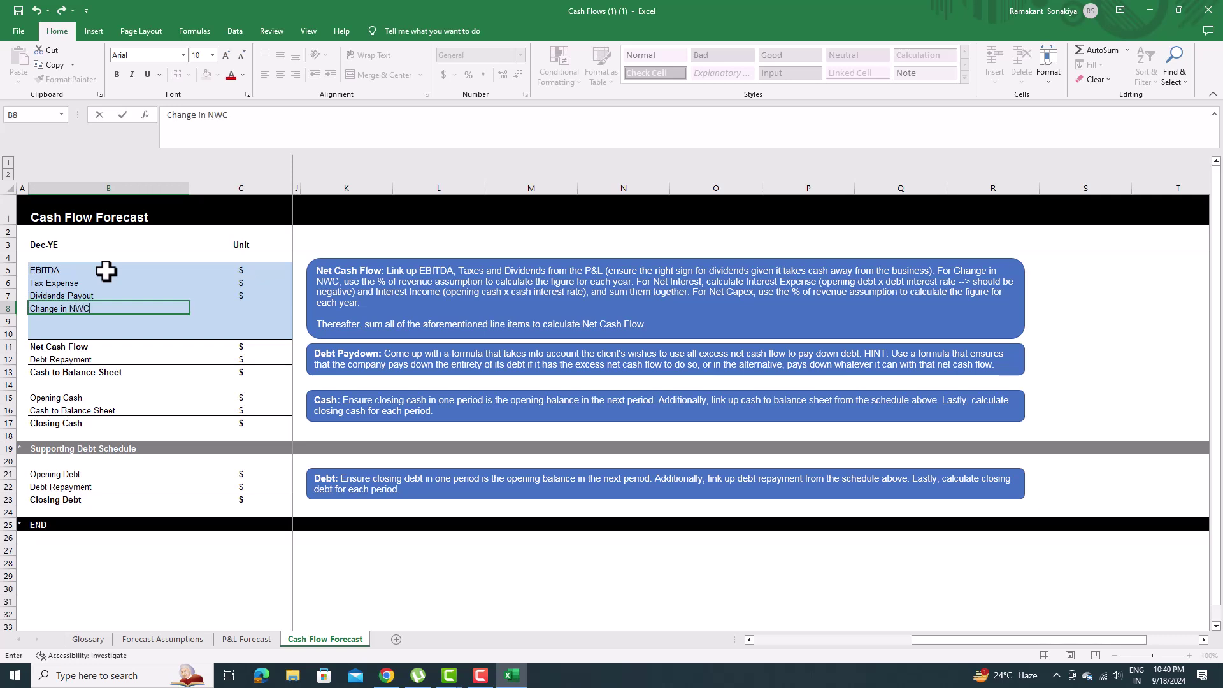
key("Tab")
type("$")
key("Return")
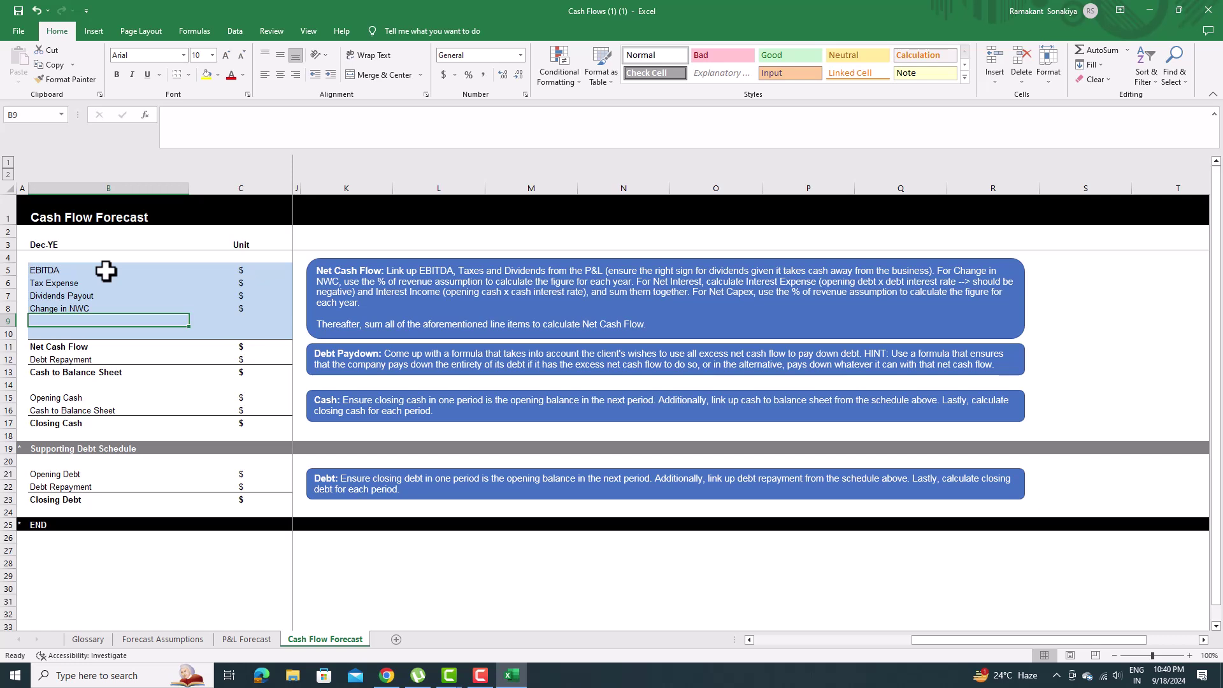
type("Net Interest")
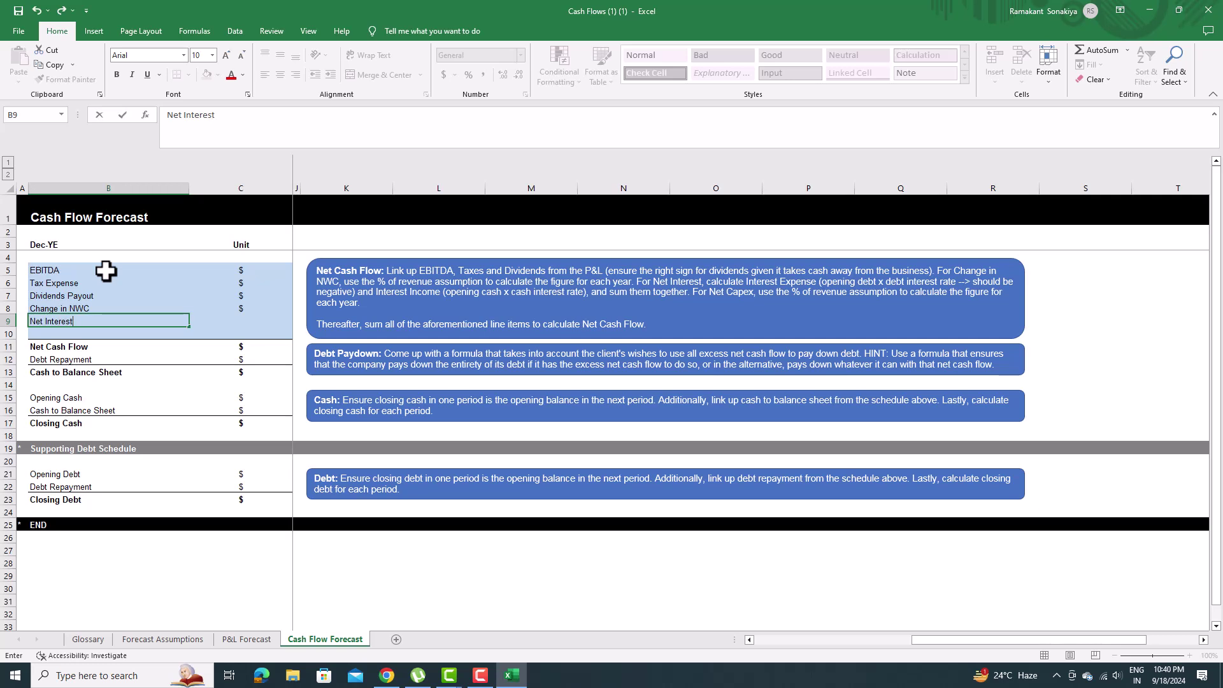
key("Tab")
type("$")
key("Return")
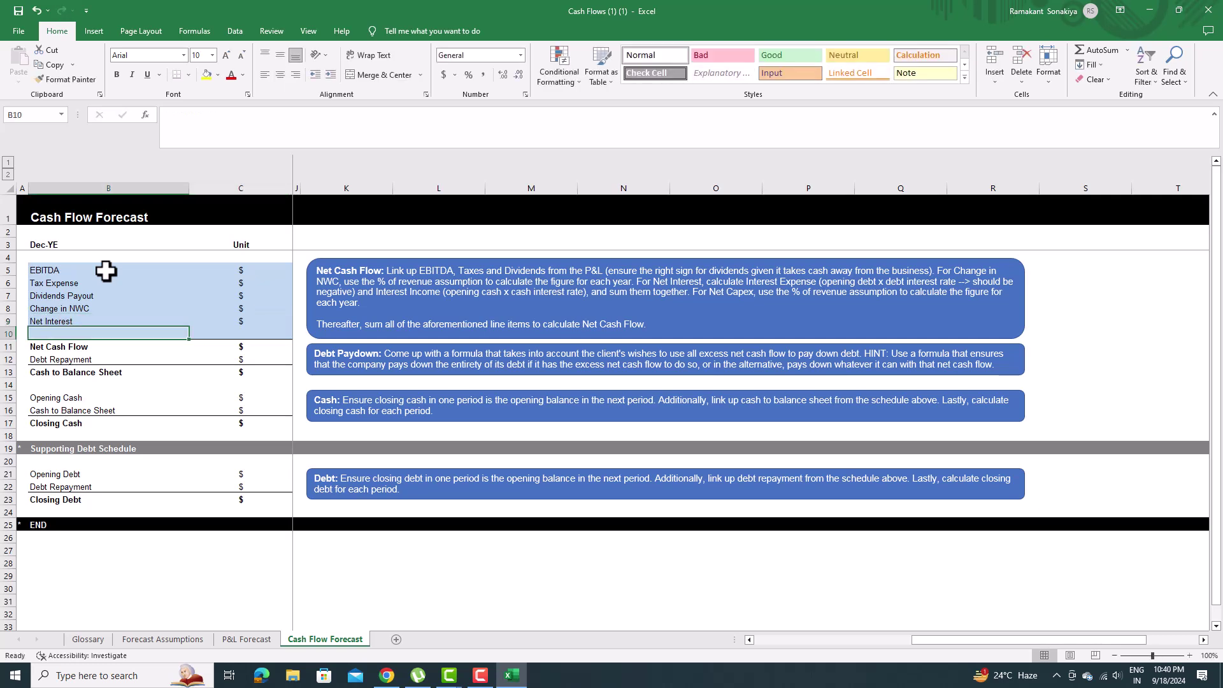
type("Net Capex")
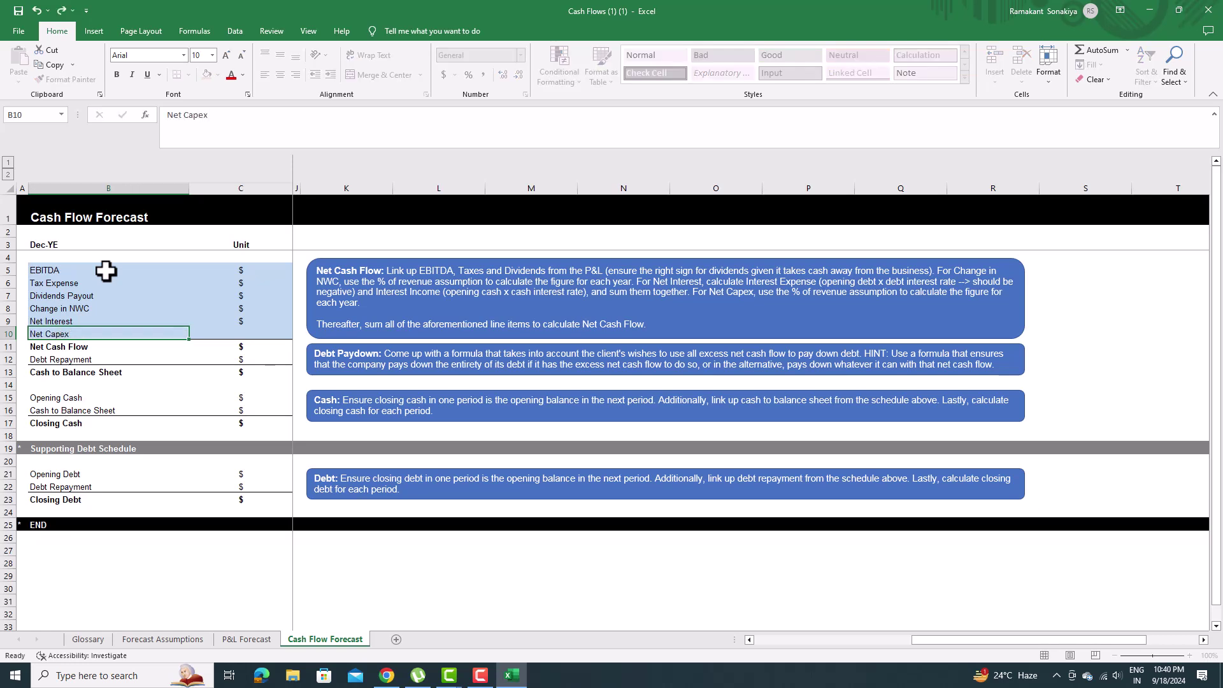
key("Tab")
Step: Finish the Net Capex $ unit, then link E5:I5 EBITDA to 'P&L Forecast'!E21 (227,000 to 495,211)
type("$")
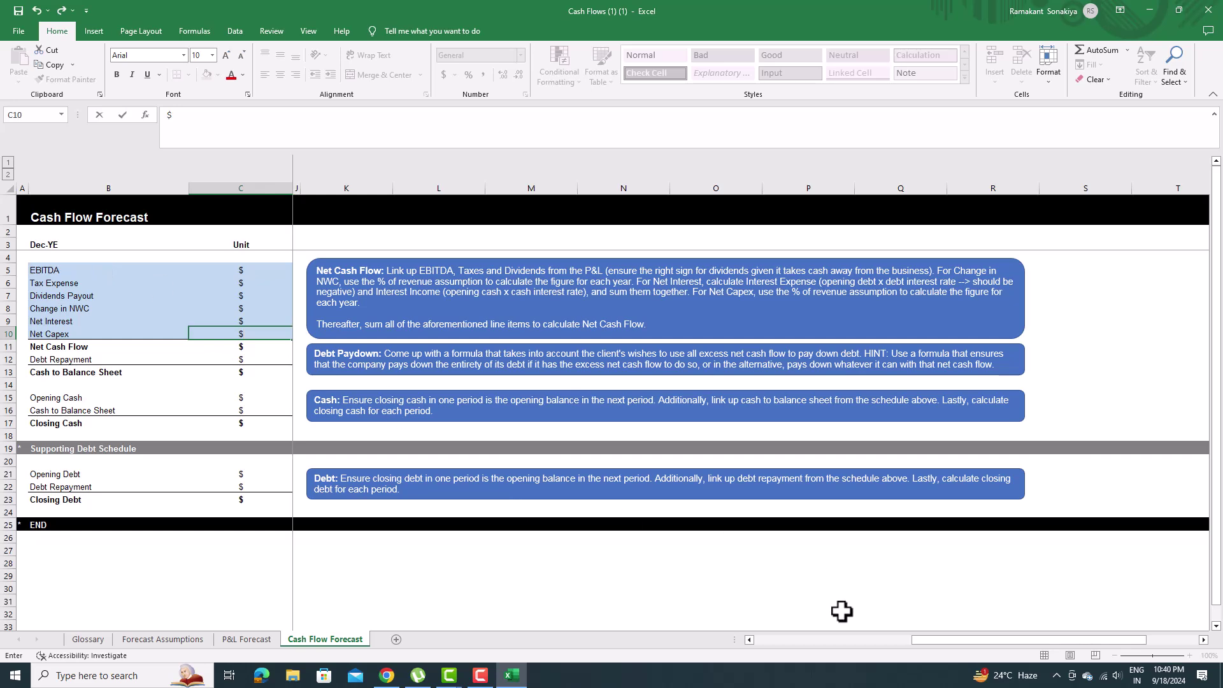
left_click(792, 639)
left_click(414, 270)
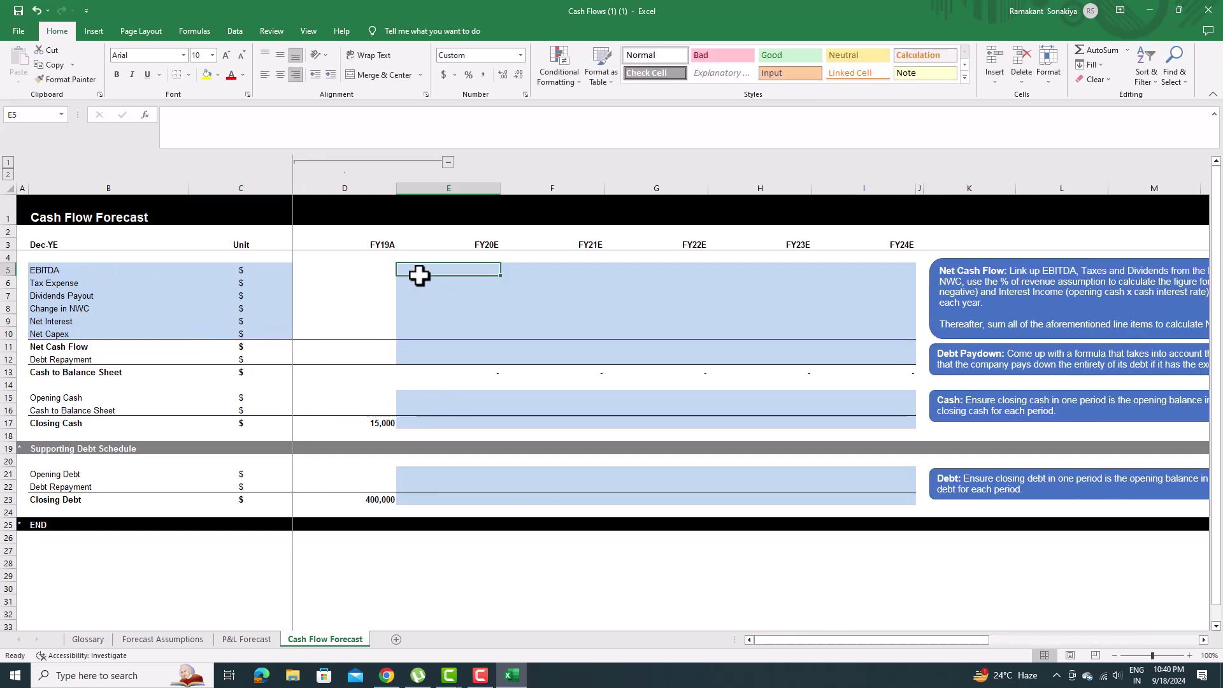
type("=")
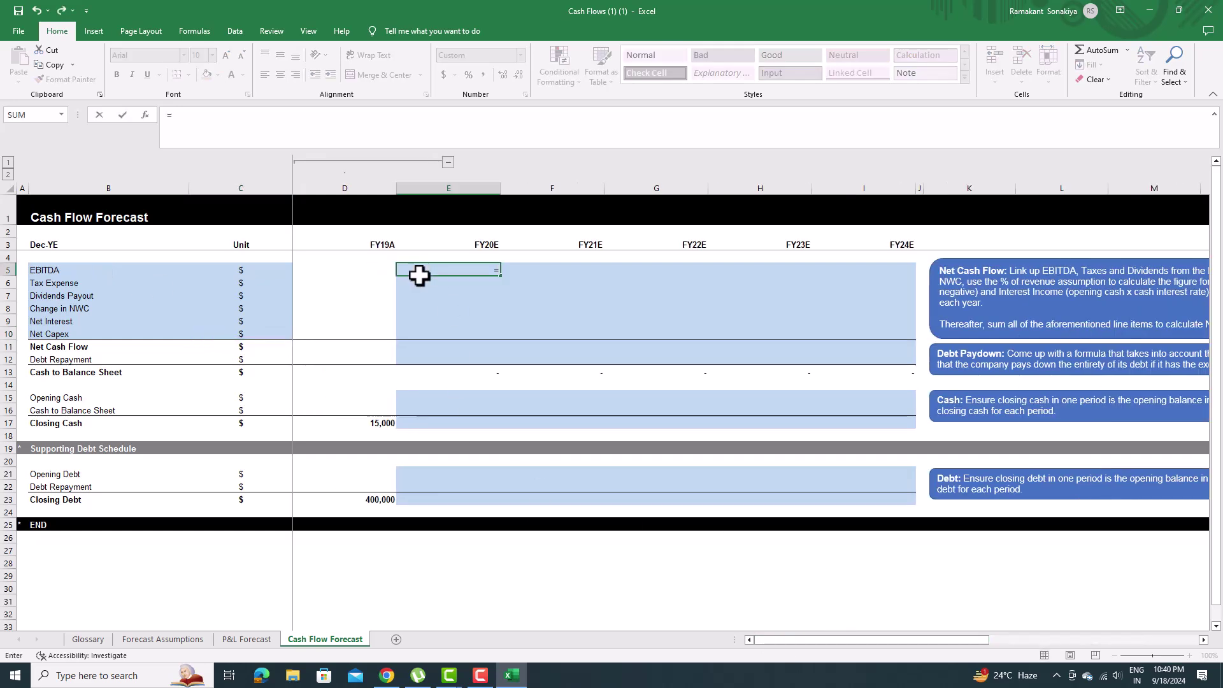
left_click(254, 639)
scroll(191, 468, "down", 1)
scroll(140, 462, "up", 1)
scroll(130, 452, "down", 1)
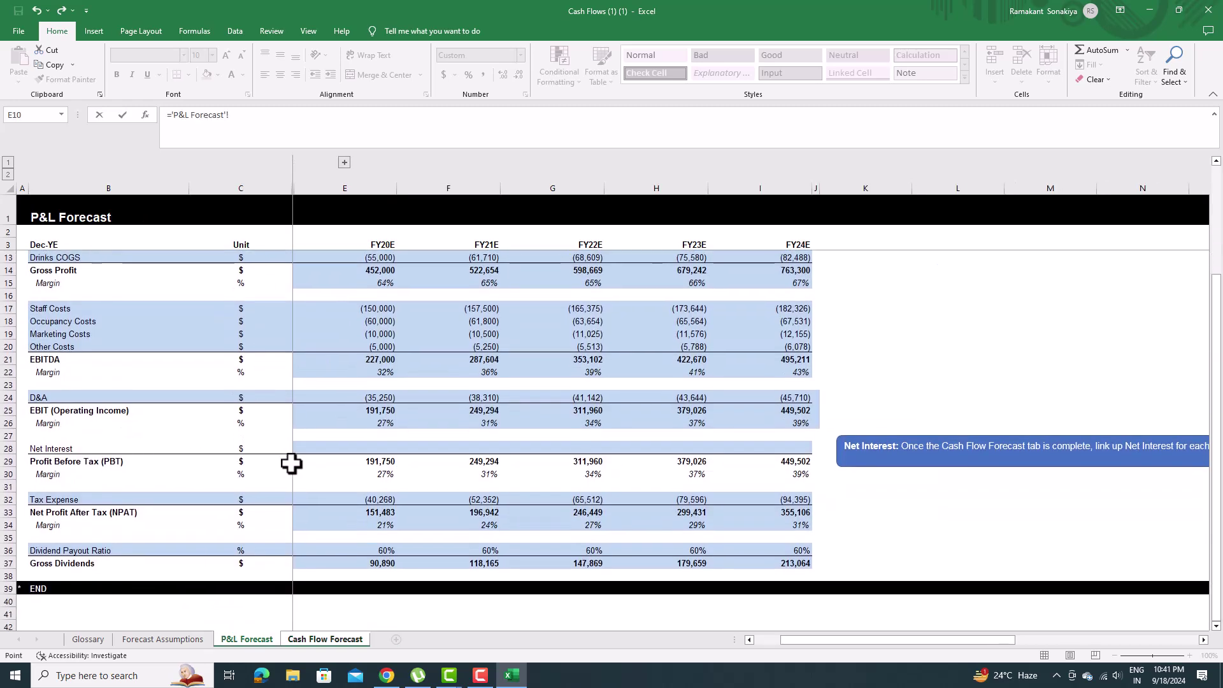
scroll(292, 464, "down", 1)
scroll(291, 463, "up", 2)
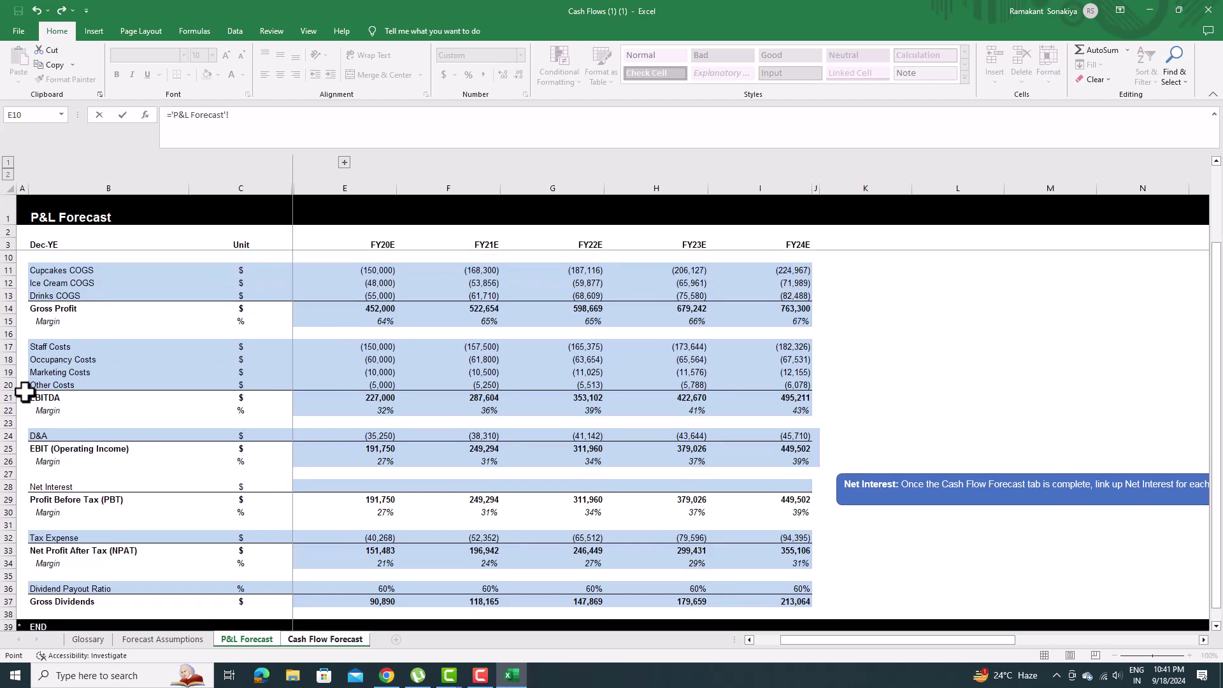
left_click(392, 397)
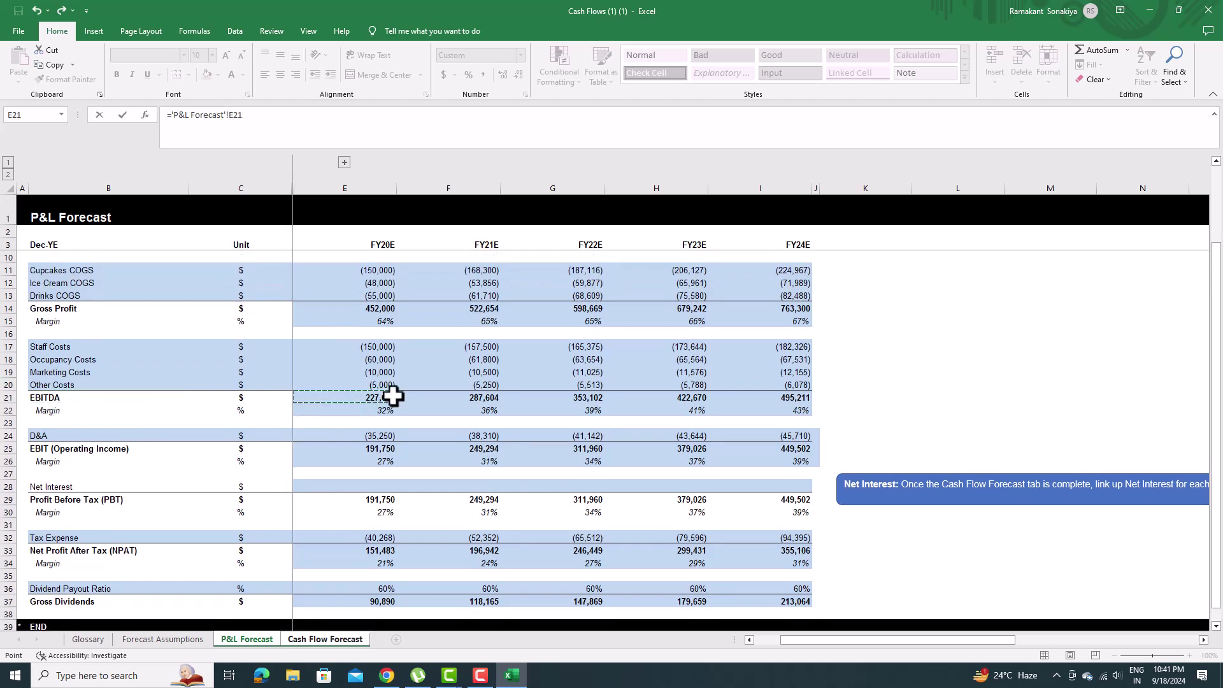
key("Return")
left_click(491, 269)
left_click_drag(500, 274, 873, 274)
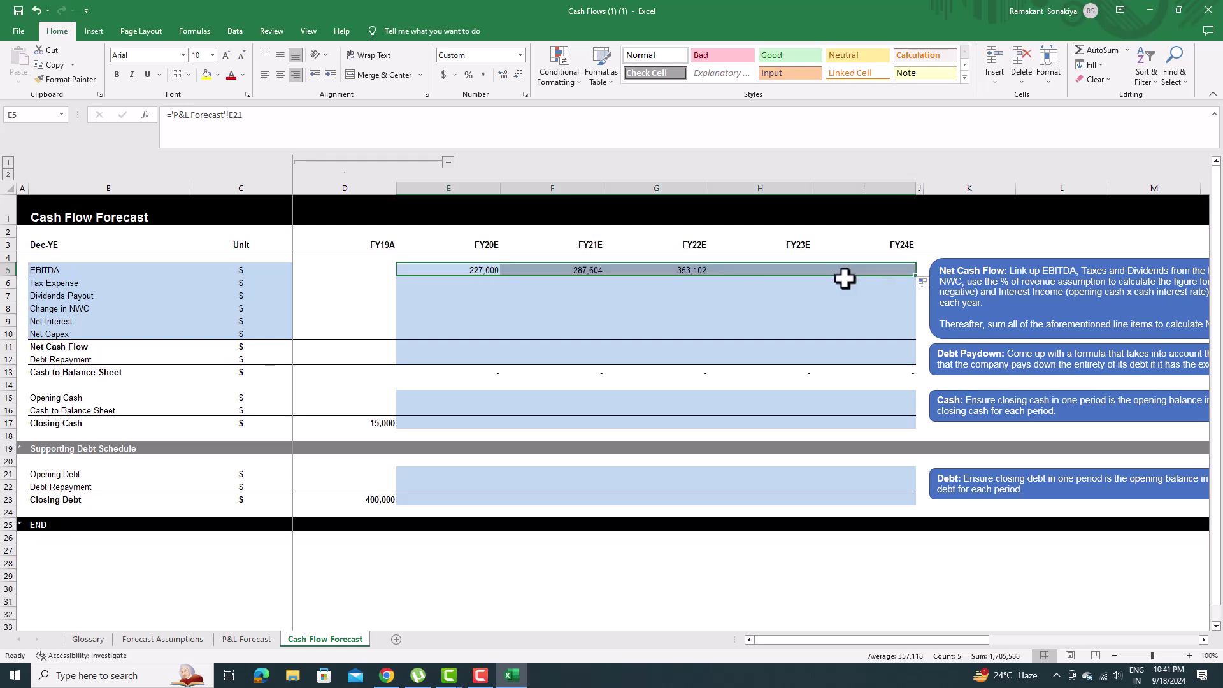
Step: Link Tax Expense E6:I6 to 'P&L Forecast'!E32, starting at (40,268)
left_click(459, 287)
type("=")
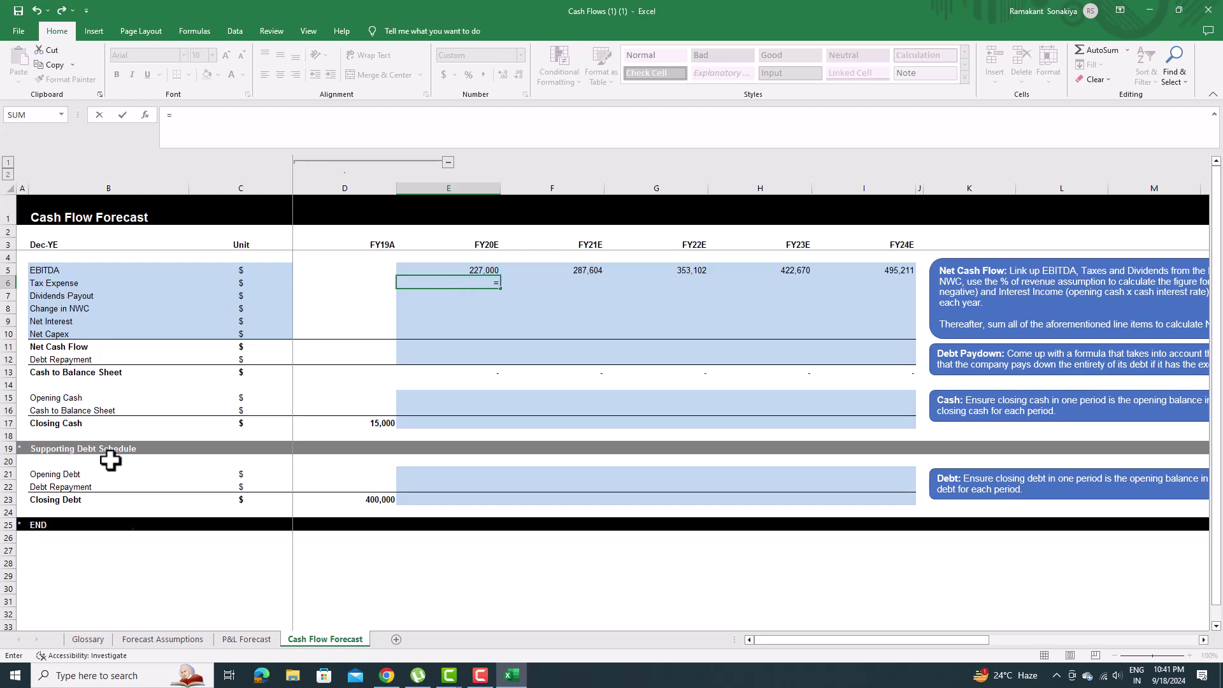
left_click(247, 638)
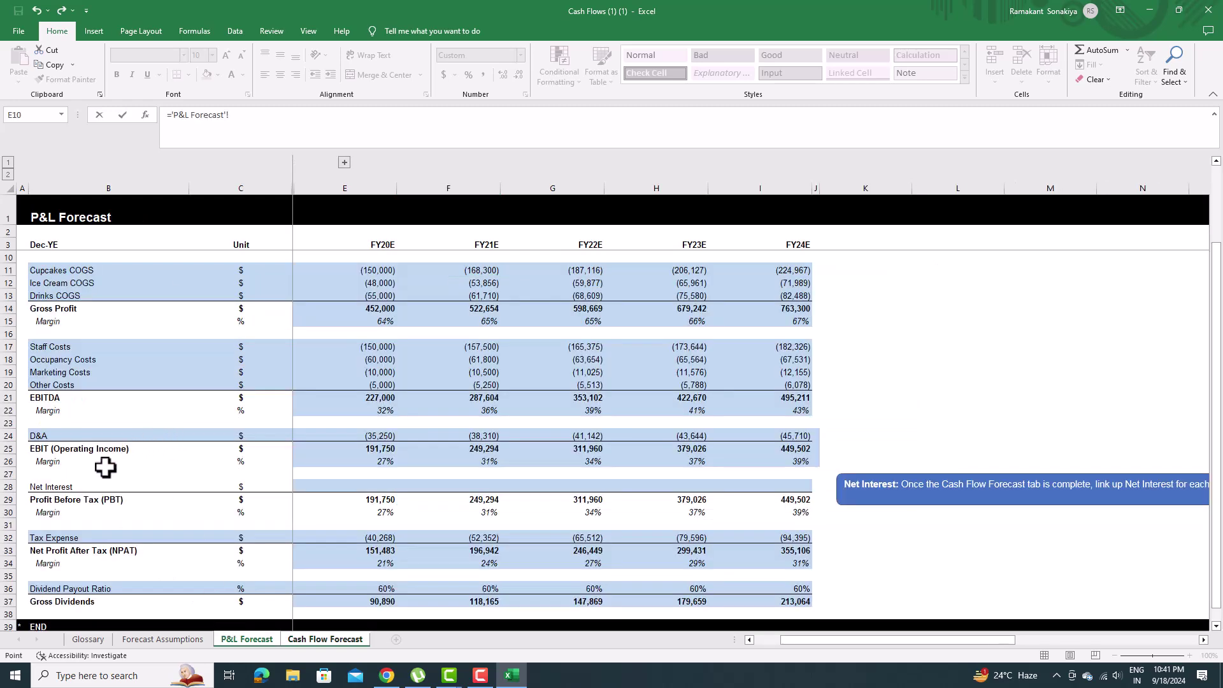
left_click(368, 537)
key("Return")
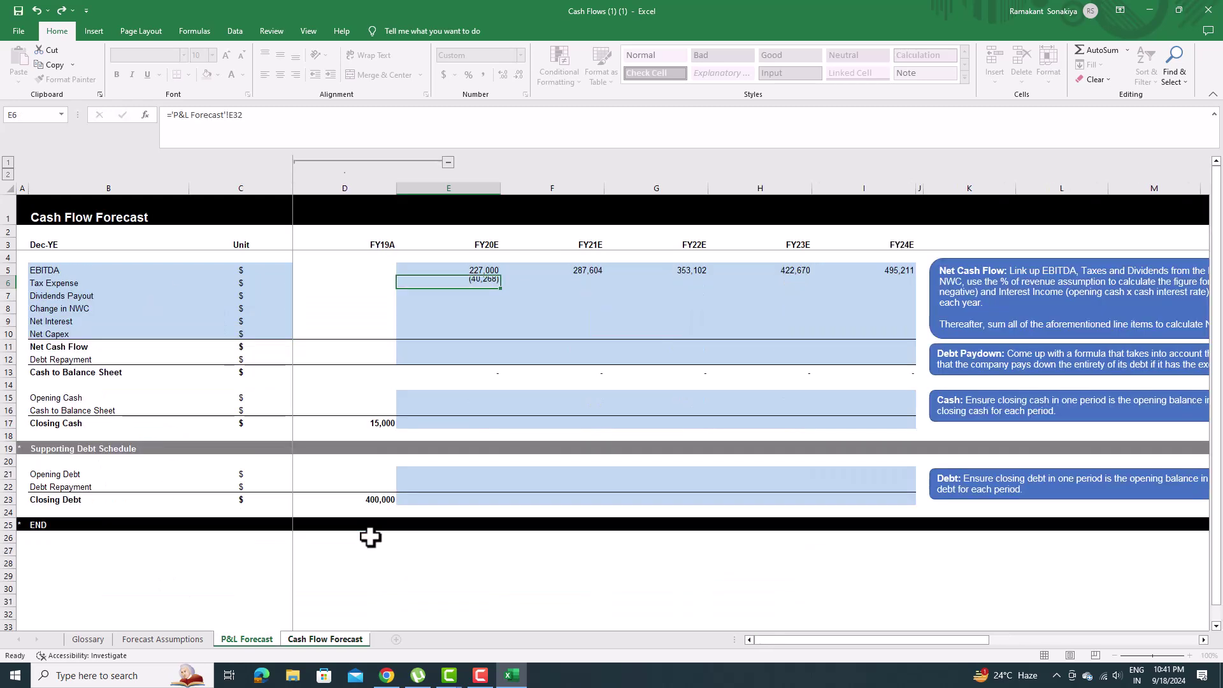
left_click(491, 283)
left_click_drag(498, 289, 907, 290)
Step: Set E7 to =-'P&L Forecast'!E37 and fill to I7, giving (90,890) to (213,064)
left_click(472, 295)
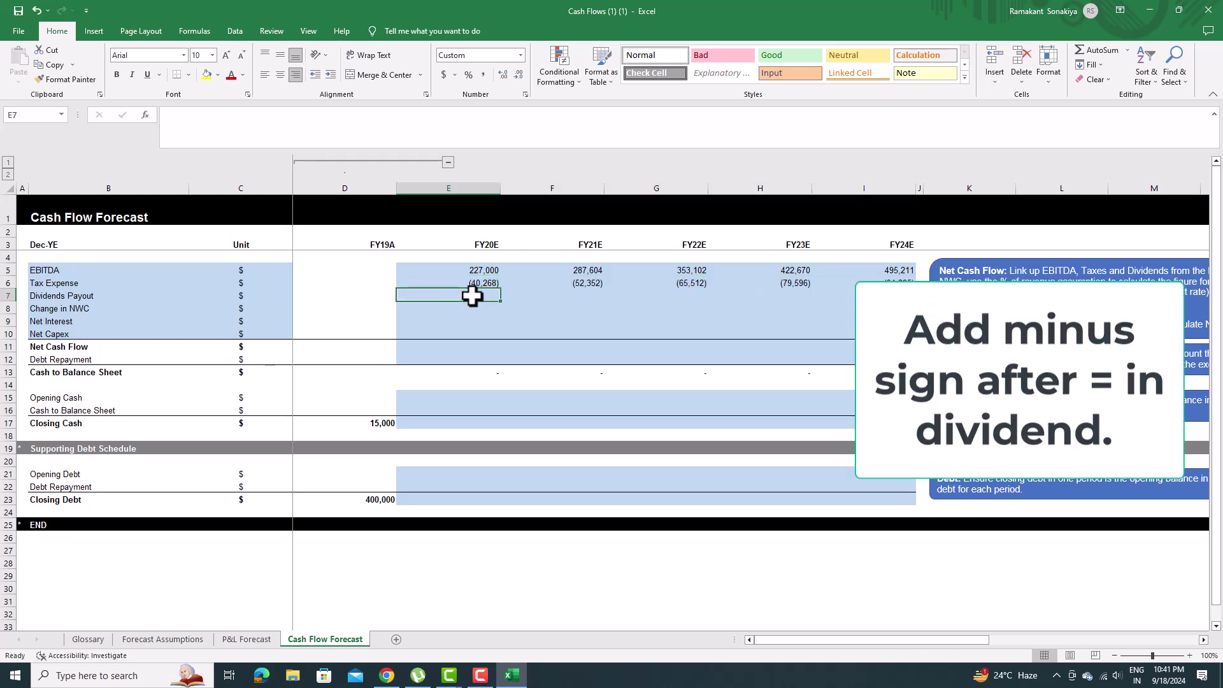
type("=-")
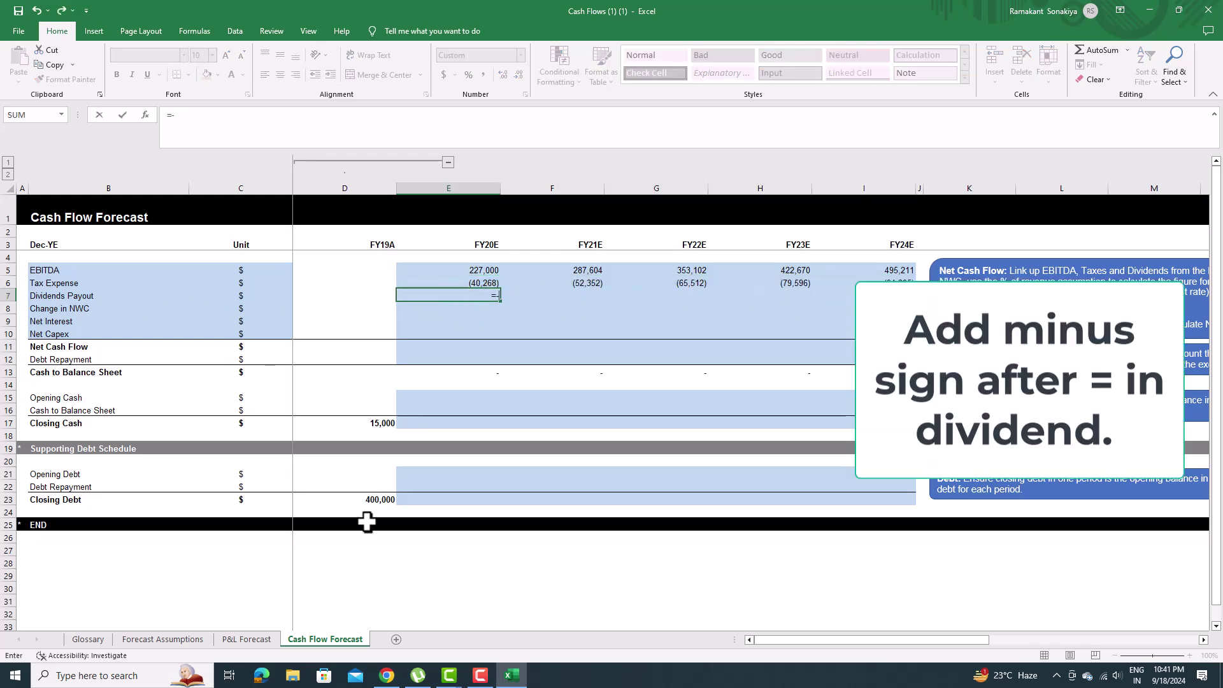
left_click(248, 639)
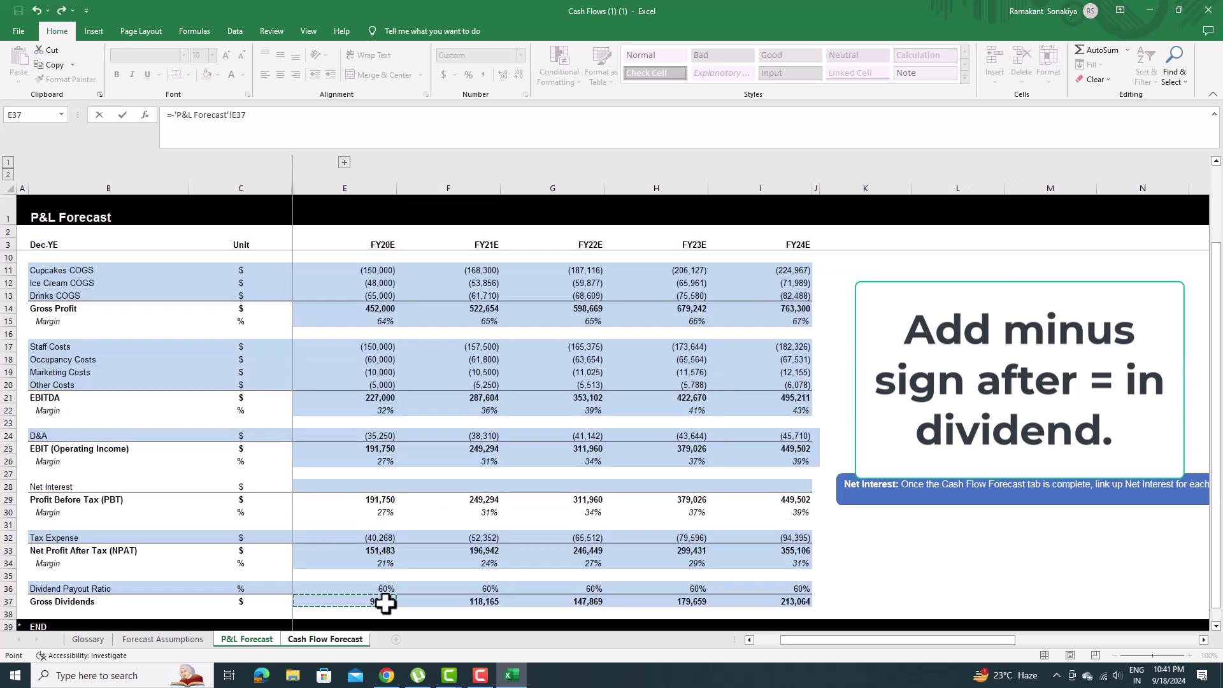
key("Return")
left_click_drag(500, 301, 819, 305)
Step: Select the FY20E Change in NWC cell and read its instruction note
left_click(475, 309)
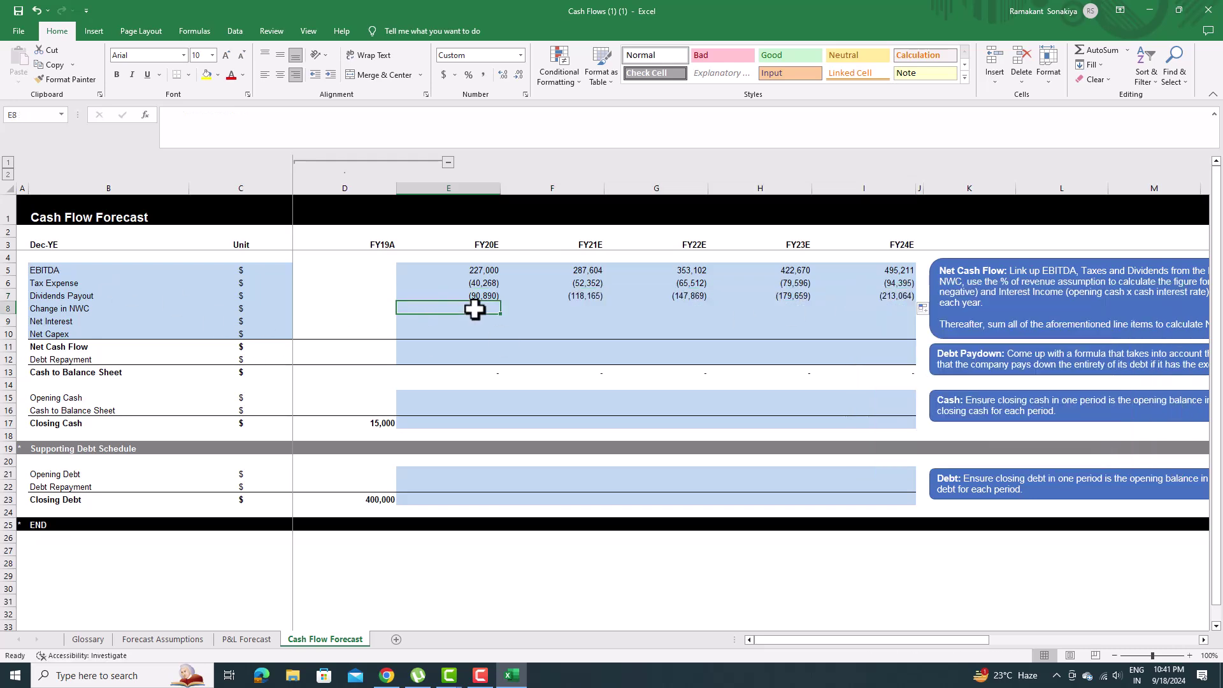
left_click_drag(778, 641, 890, 640)
left_click_drag(550, 284, 828, 282)
left_click_drag(843, 641, 754, 640)
Step: Enter ='Forecast Assumptions'!E38*'P&L Forecast'!E8 in E8 for FY20E Change in NWC
left_click(481, 306)
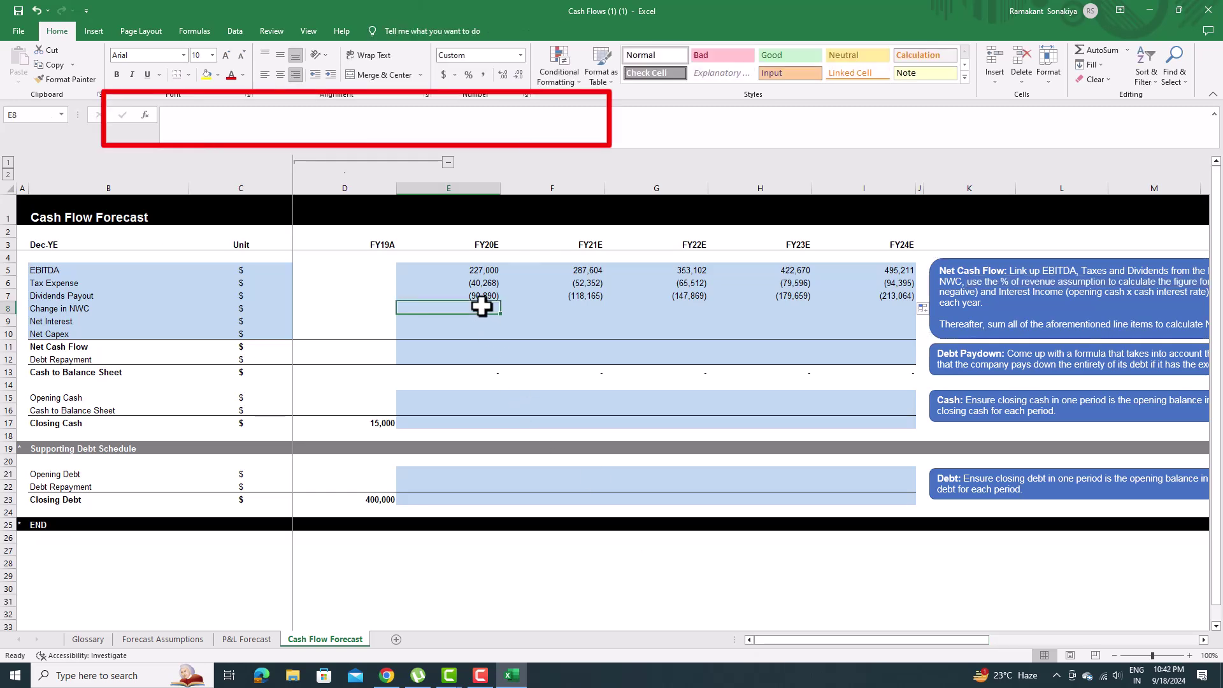
type("=")
left_click(246, 639)
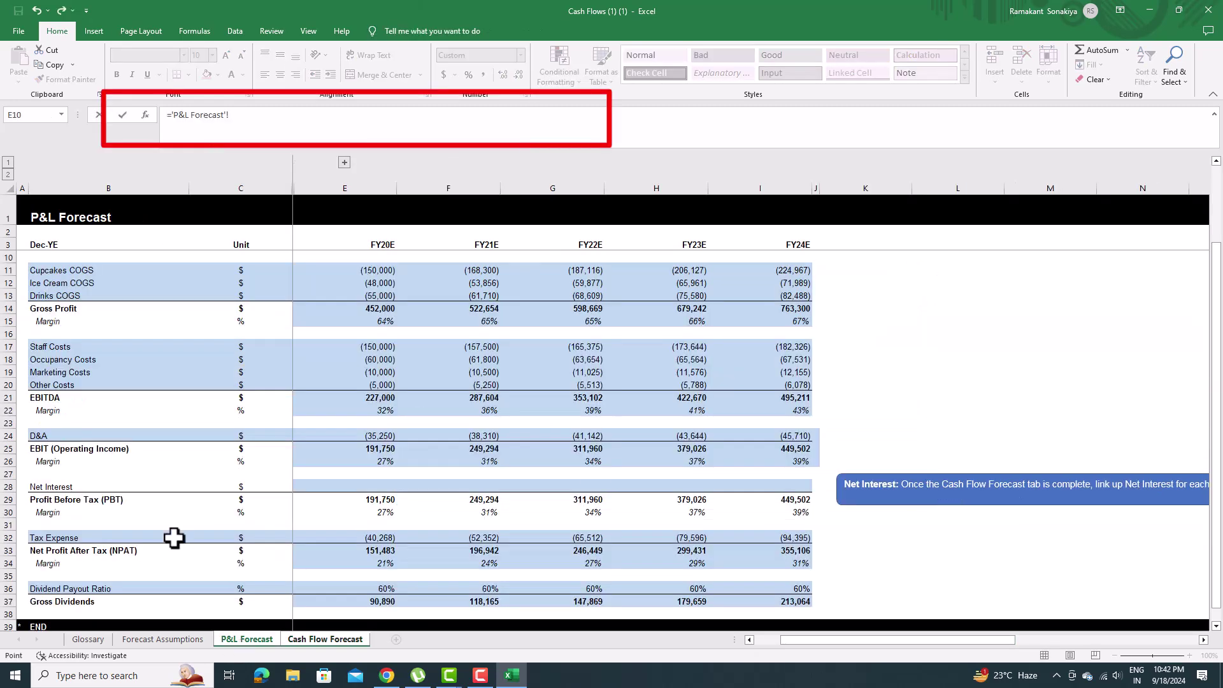
scroll(223, 454, "down", 2)
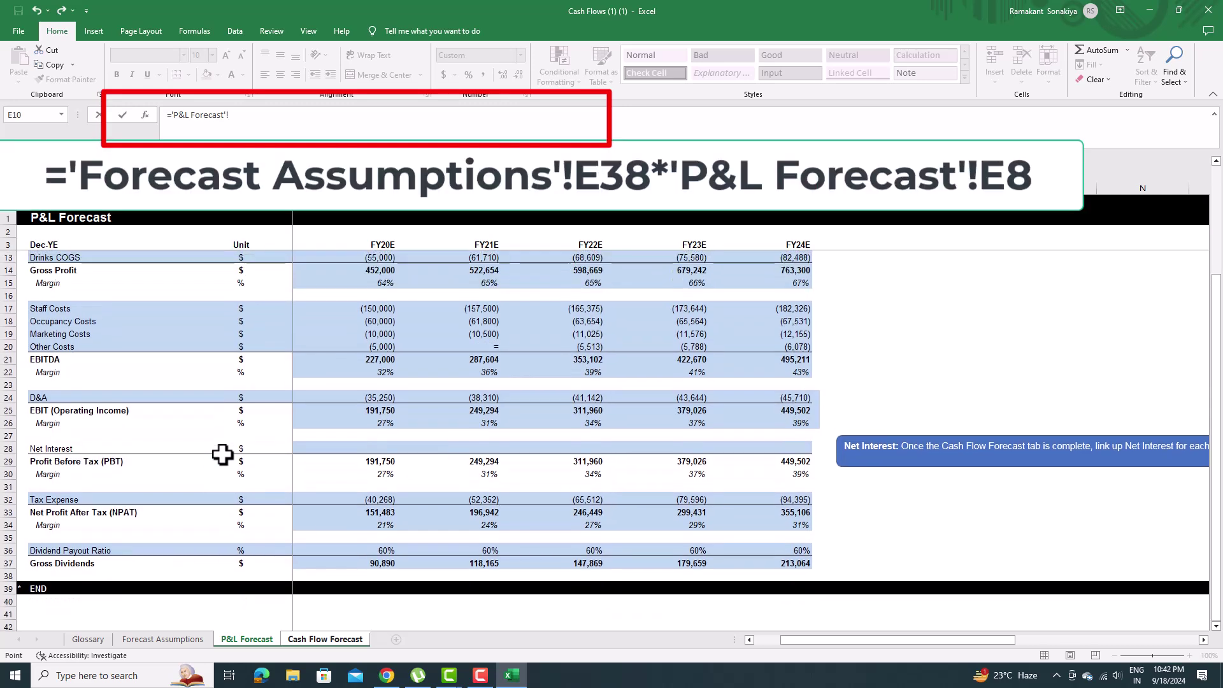
scroll(222, 454, "up", 1)
left_click(162, 639)
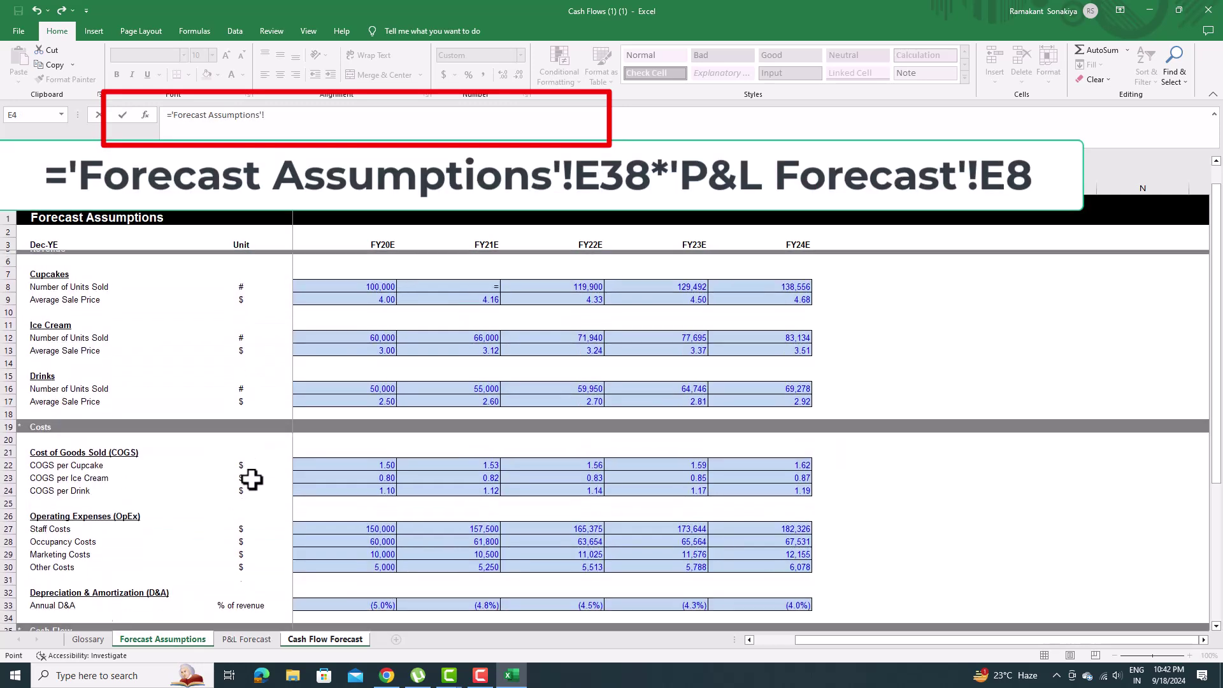
scroll(83, 469, "down", 2)
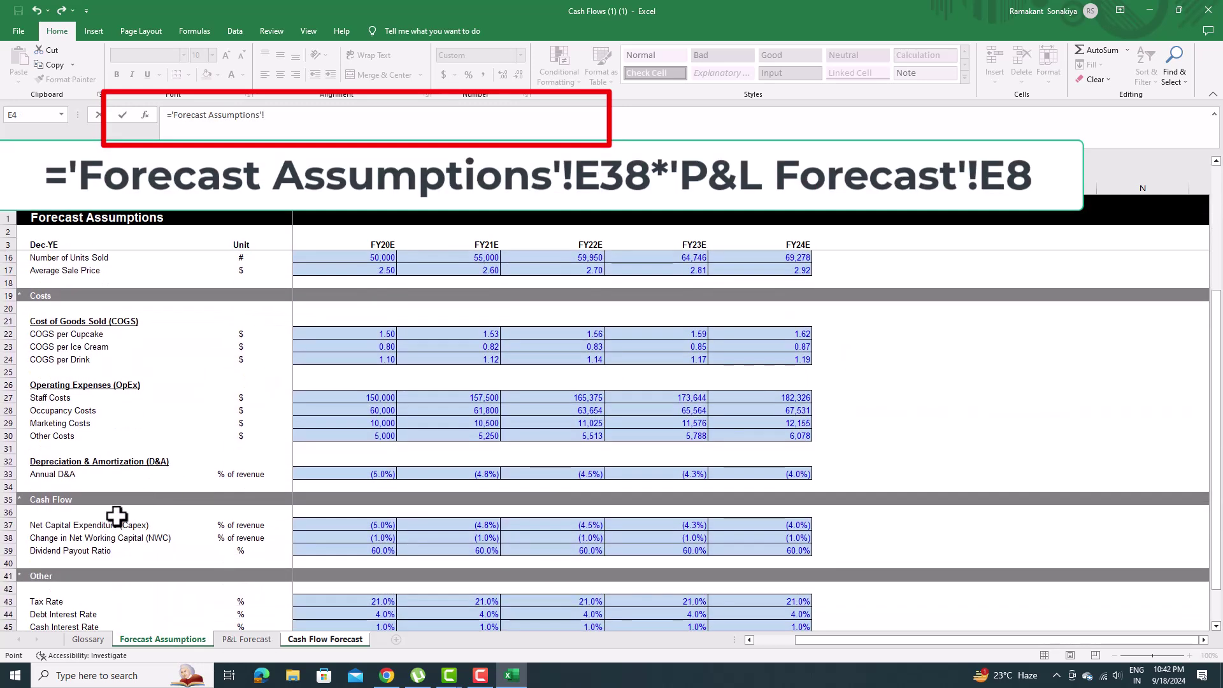
left_click(367, 537)
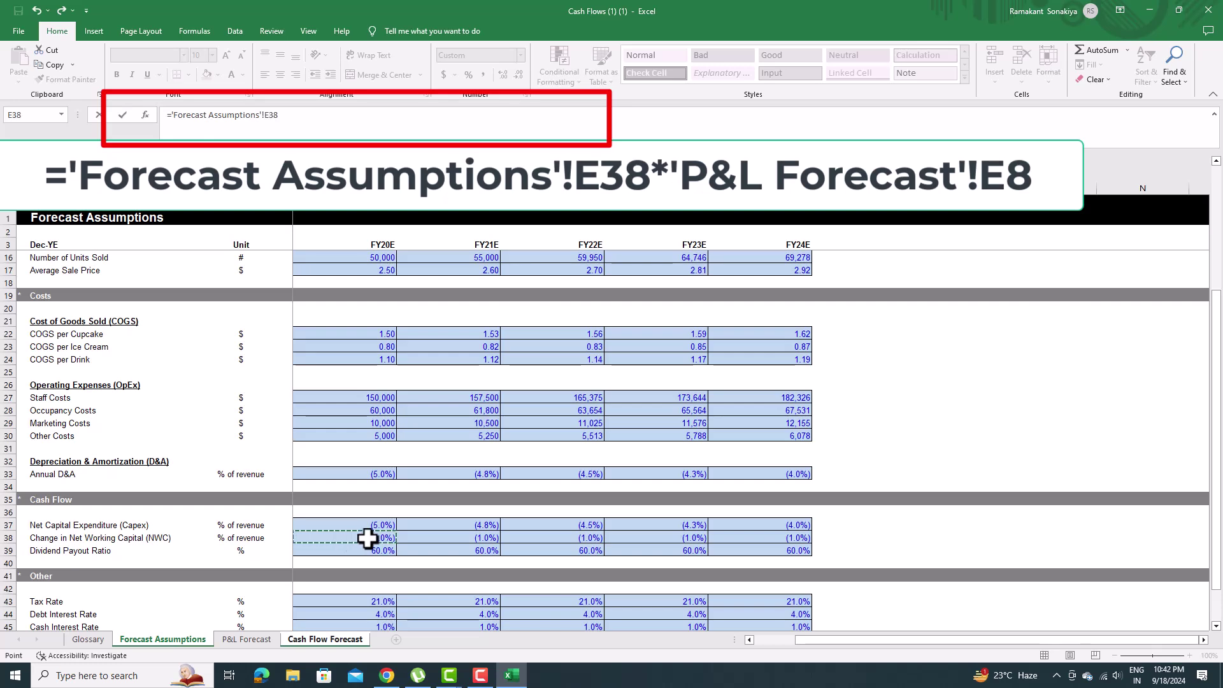
left_click(246, 639)
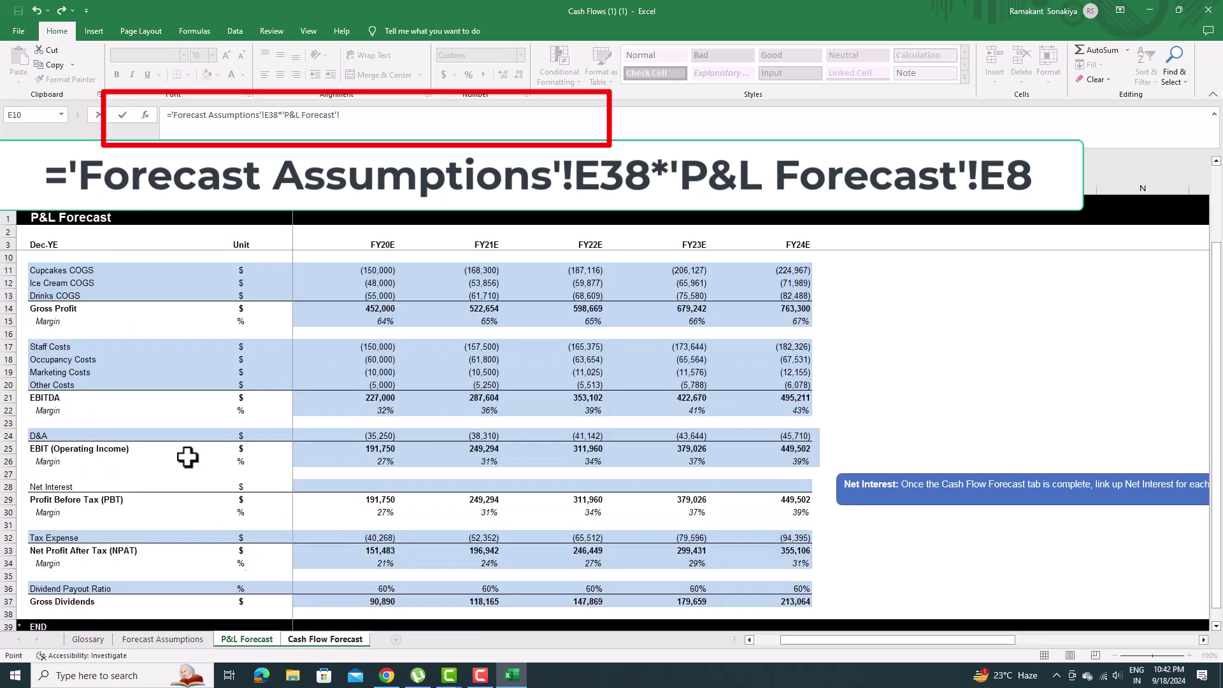
scroll(384, 352, "up", 2)
left_click(355, 308)
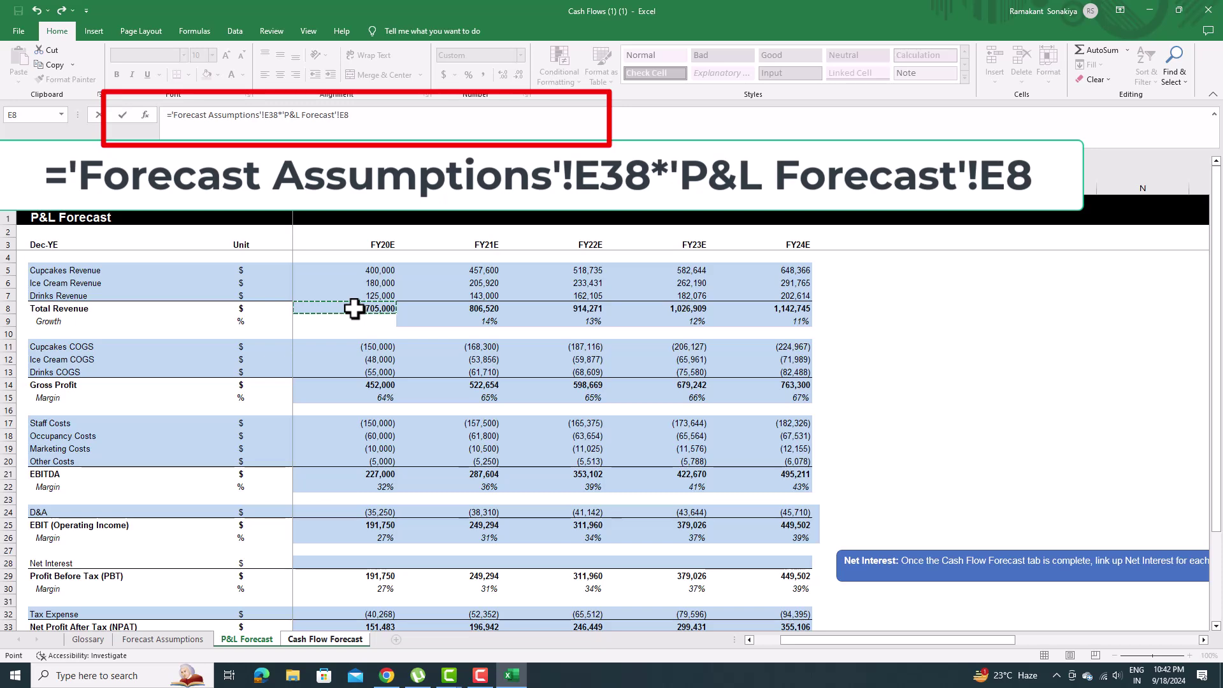
key("Return")
Step: Fill the Change in NWC formula through I8, giving (7,050) to (11,427)
left_click(482, 308)
left_click_drag(500, 314, 886, 319)
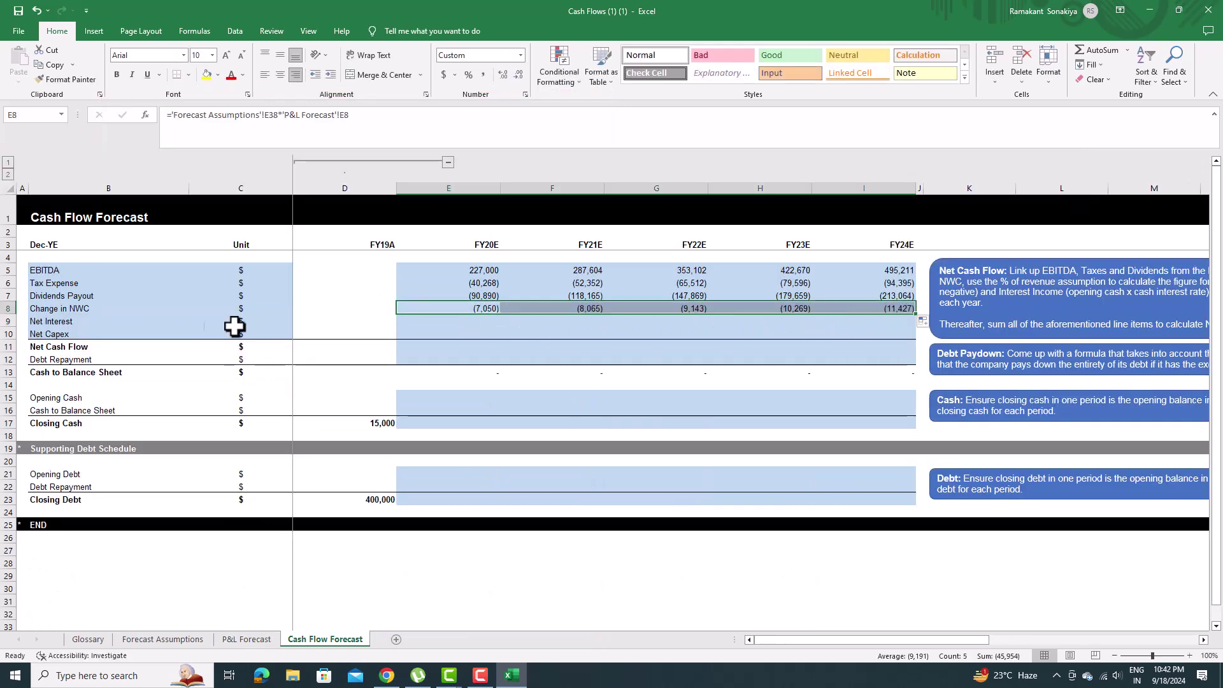
left_click(413, 321)
left_click_drag(804, 642, 988, 639)
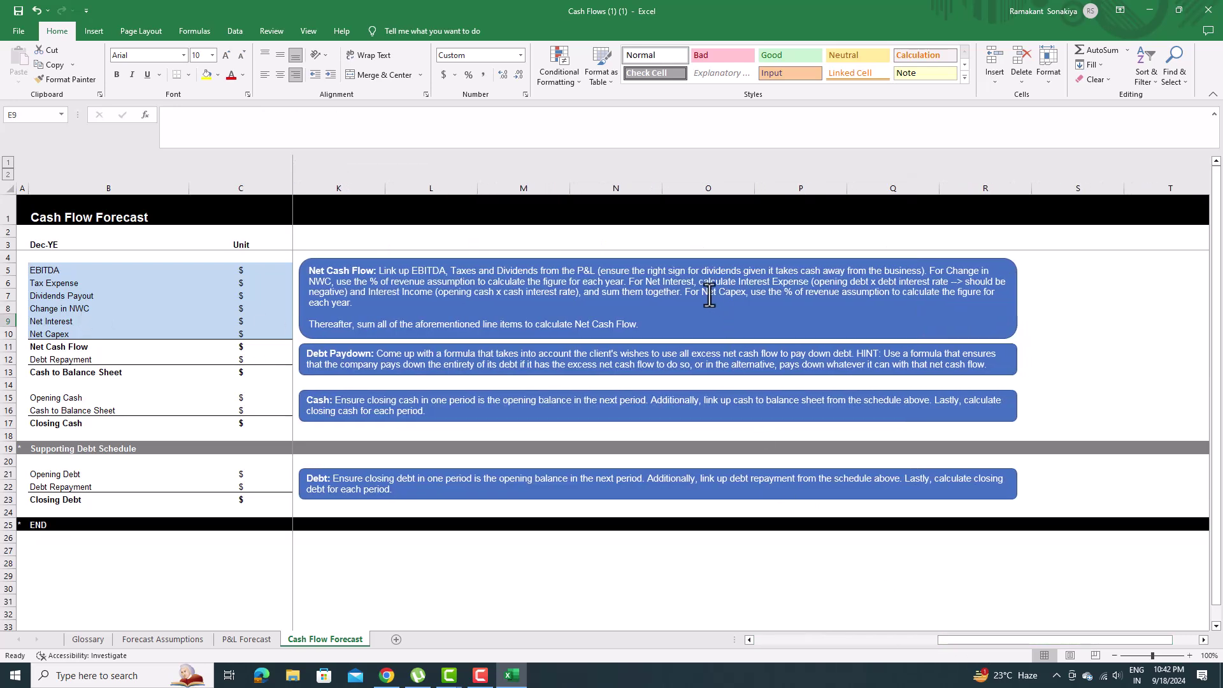
Step: Set FY20E Opening Debt in E21 to =D23, the FY19A closing debt of 400,000
left_click(645, 282)
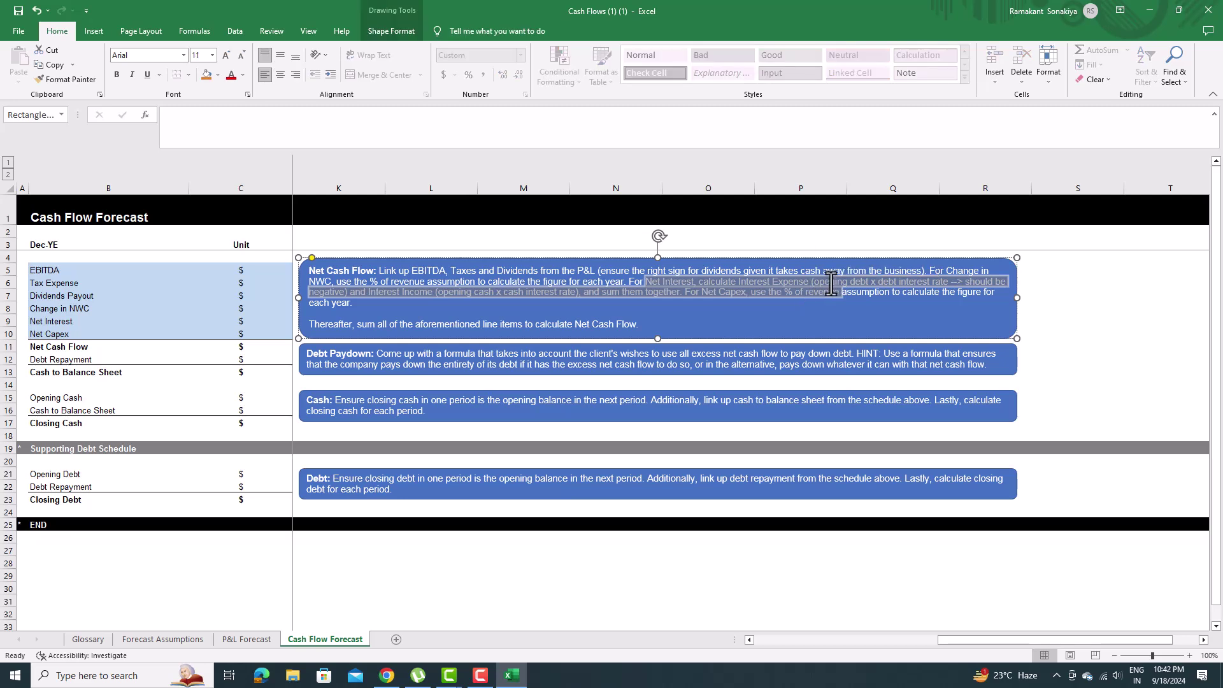
left_click_drag(1026, 640, 796, 638)
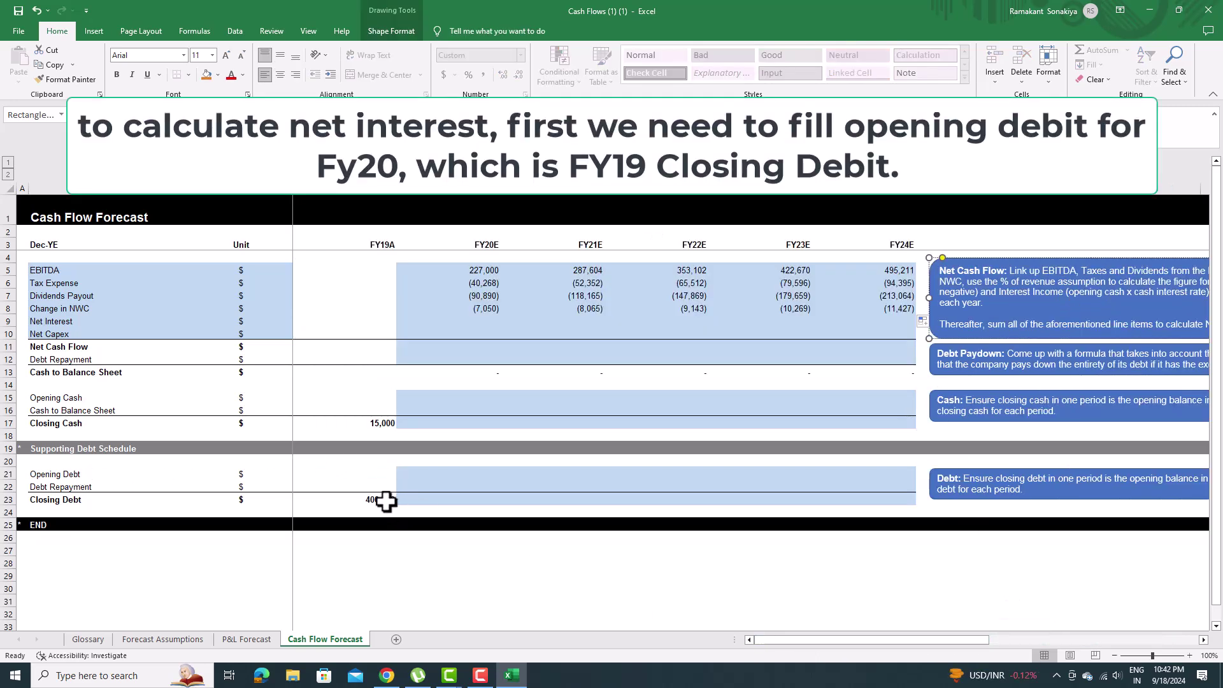
left_click(427, 471)
type("=")
left_click(368, 501)
key("Return")
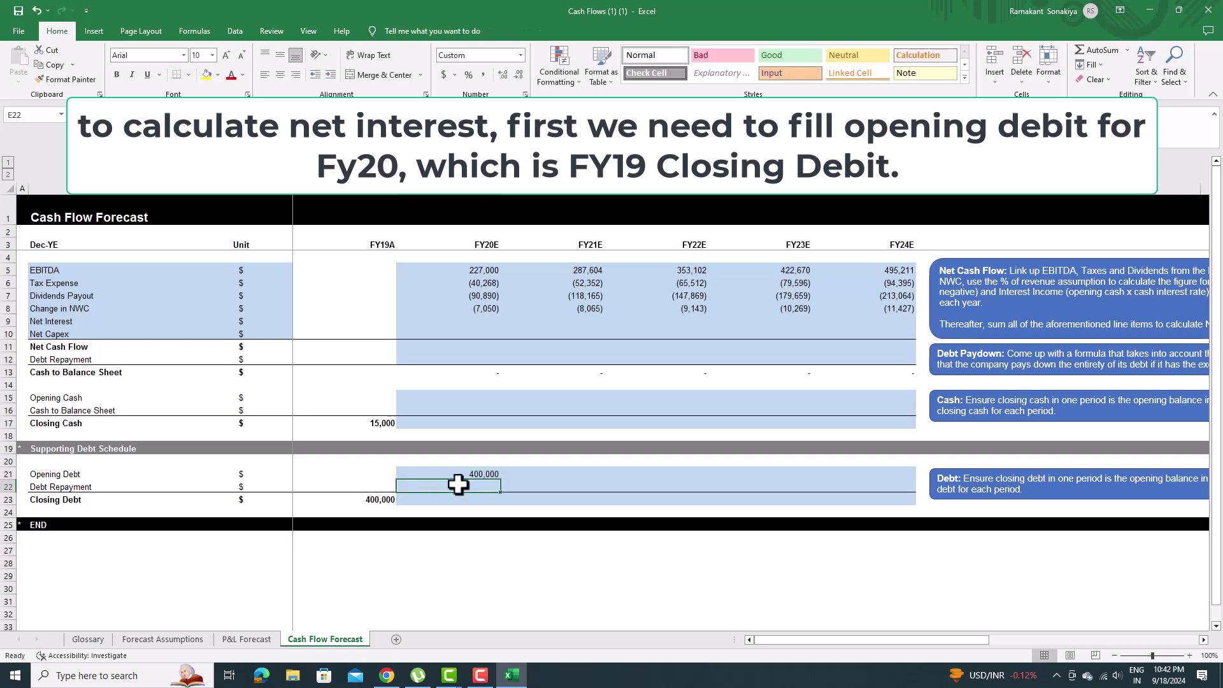
left_click_drag(804, 640, 938, 645)
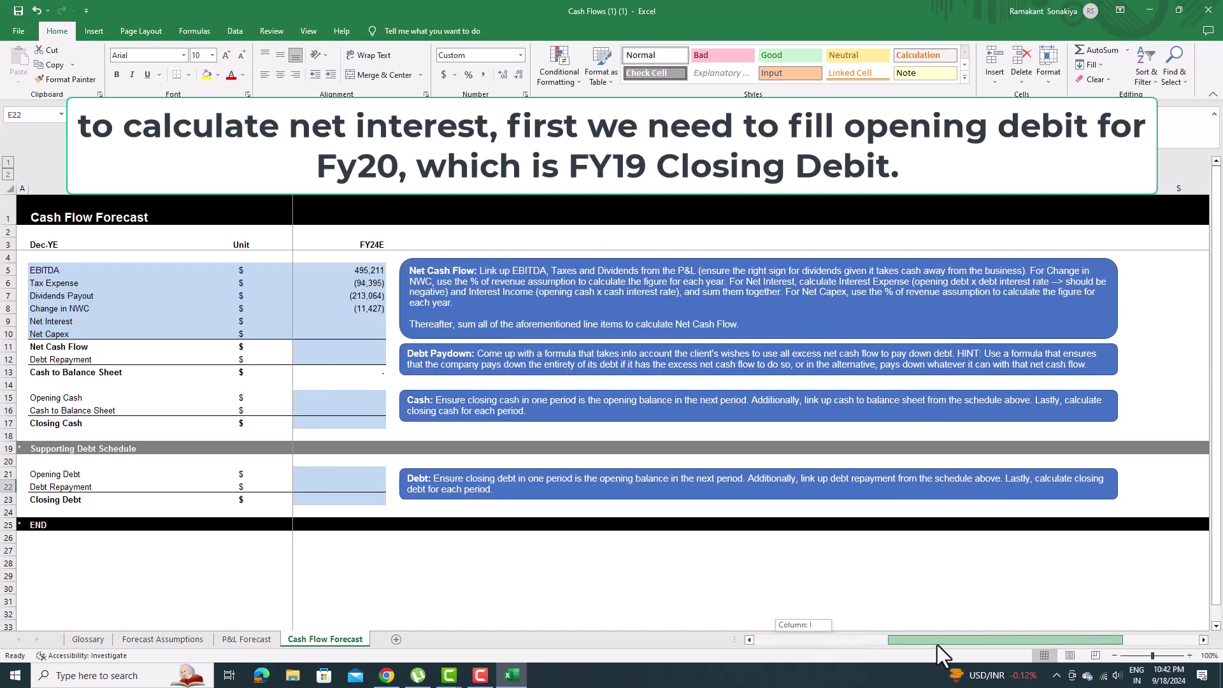
left_click_drag(938, 644, 805, 645)
Step: Set FY20E Opening Cash in E15 to =D17, the FY19A closing cash of 15,000
left_click(420, 398)
type("=")
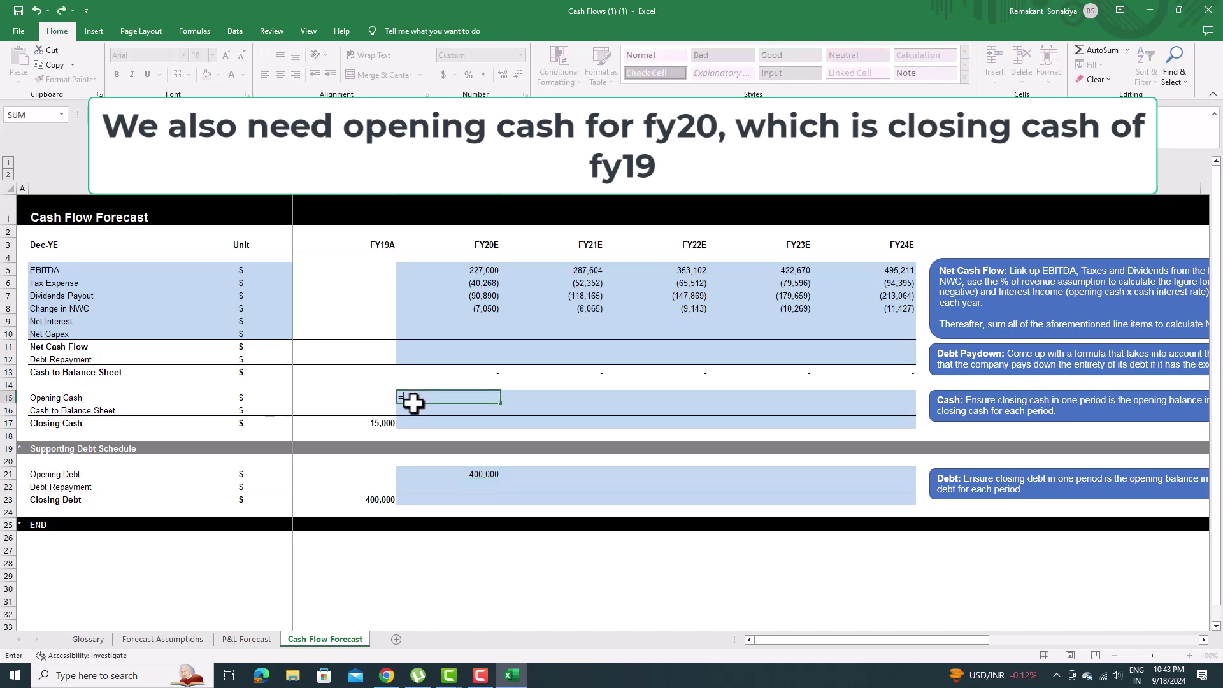
left_click(385, 425)
key("Return")
left_click_drag(805, 641, 961, 644)
left_click_drag(817, 281, 589, 292)
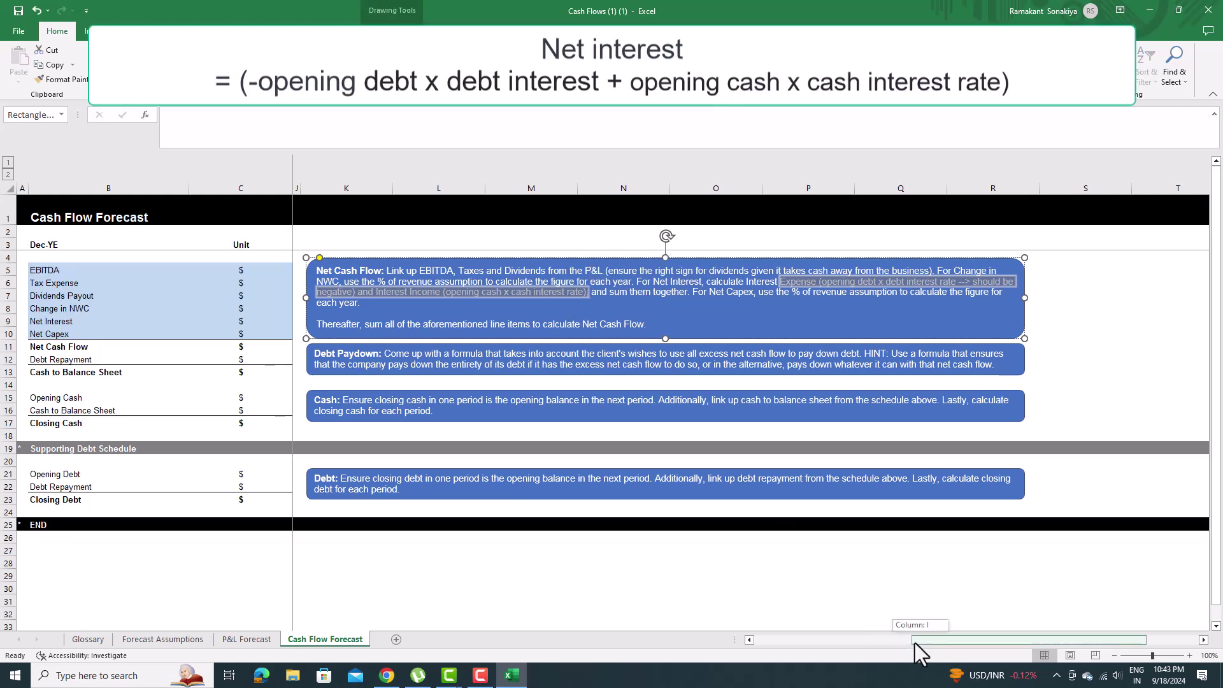
left_click_drag(920, 643, 744, 640)
left_click(487, 320)
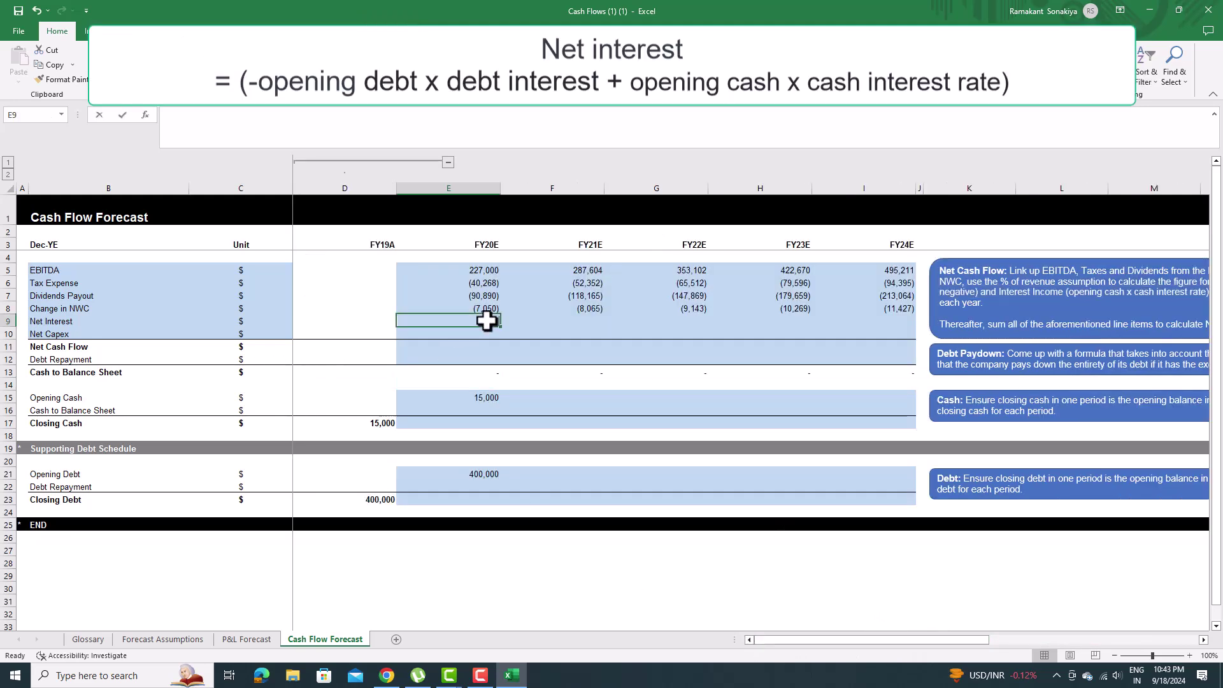
Step: Build the E9 net interest formula from opening debt × debt interest rate and opening cash × cash interest rate
type("=")
left_click(486, 474)
type("*")
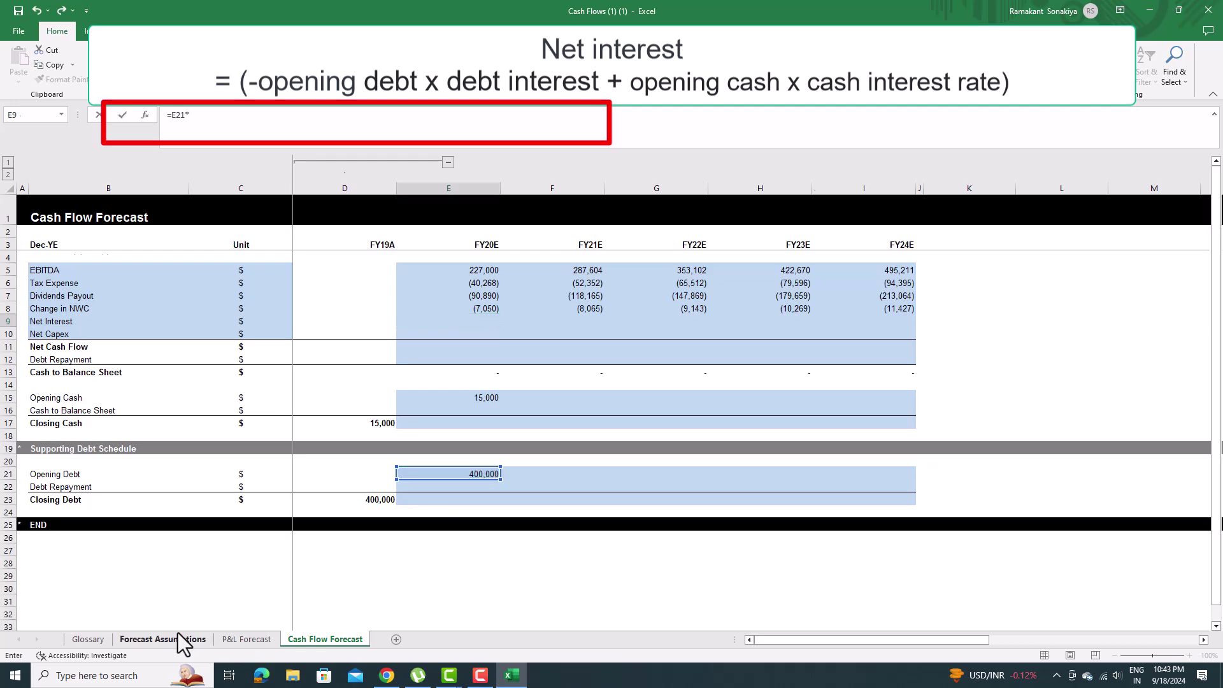
left_click(172, 639)
scroll(222, 518, "down", 5)
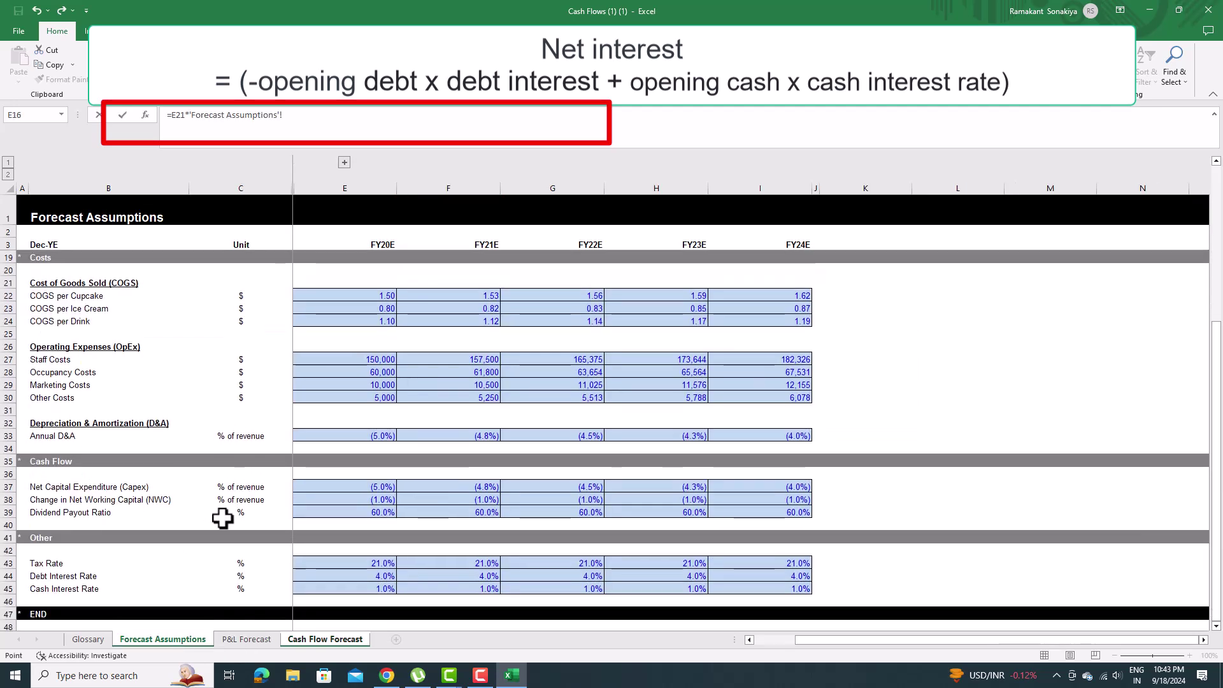
left_click(378, 576)
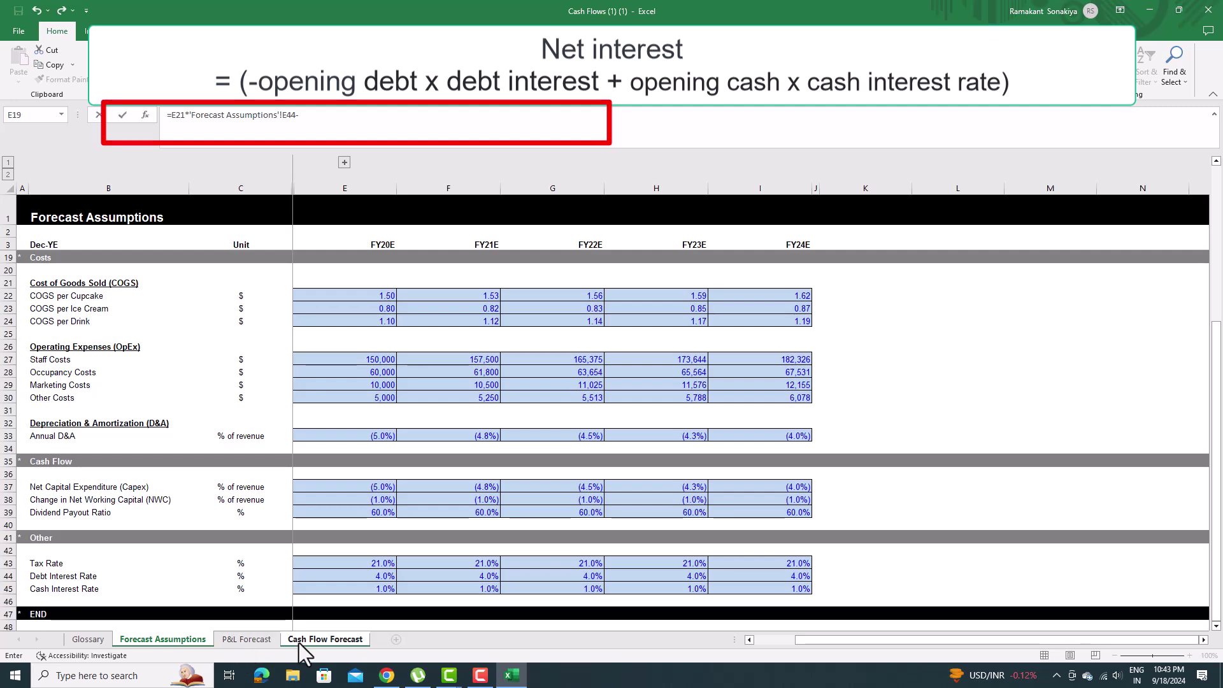
left_click(251, 640)
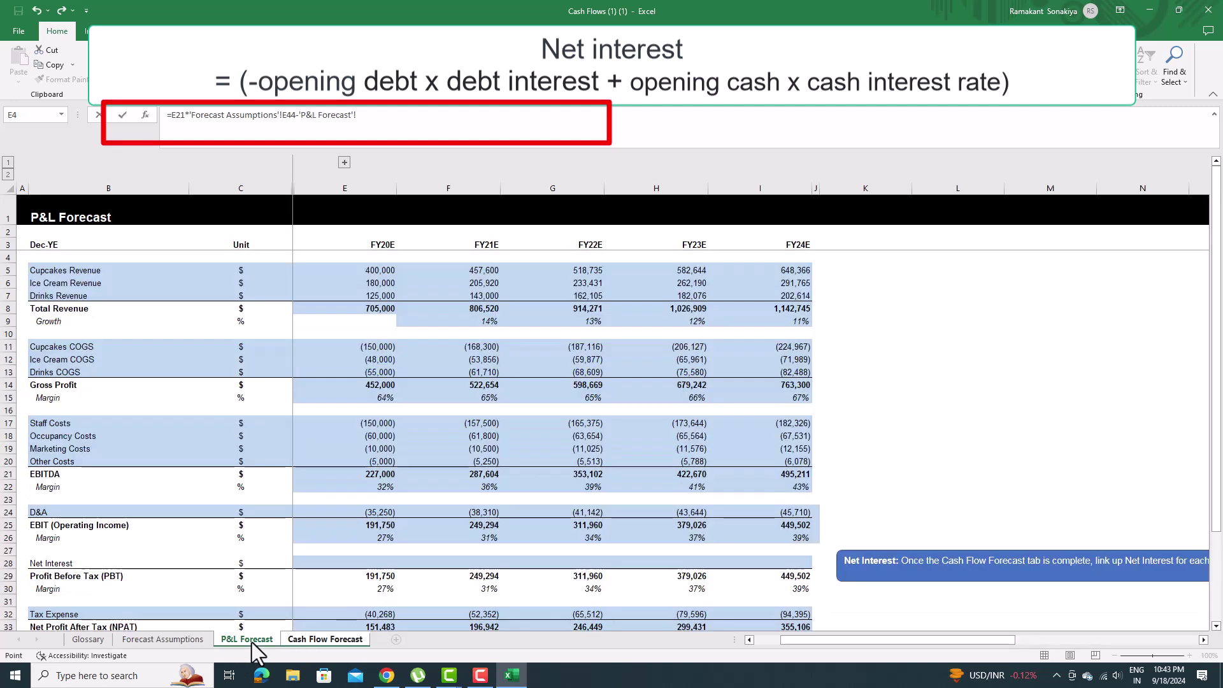
left_click(312, 640)
left_click(478, 399)
type("*")
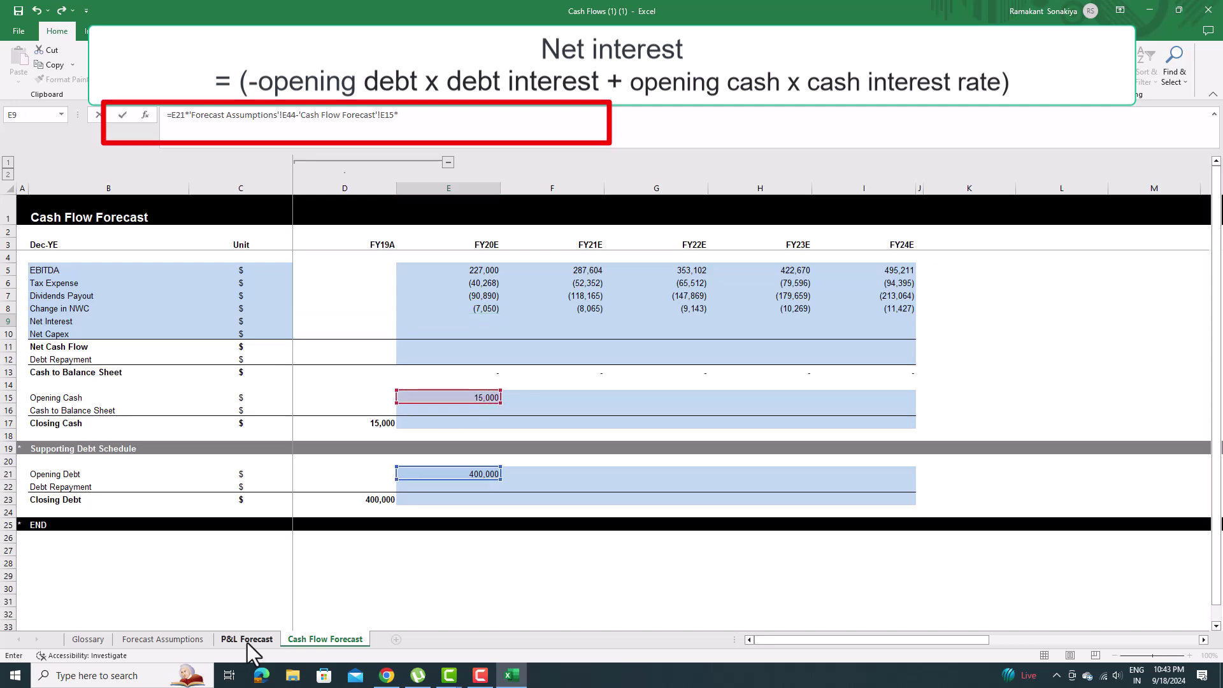
left_click(247, 640)
scroll(178, 516, "down", 2)
scroll(175, 519, "down", 3)
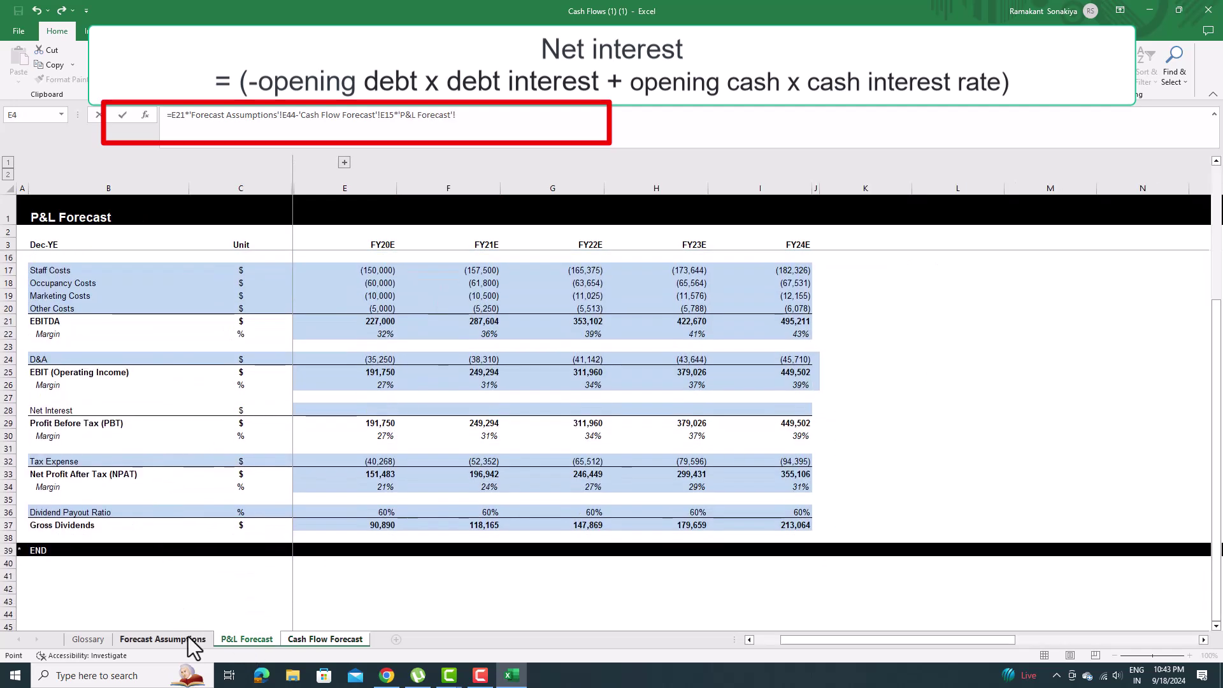
left_click(162, 638)
left_click(332, 550)
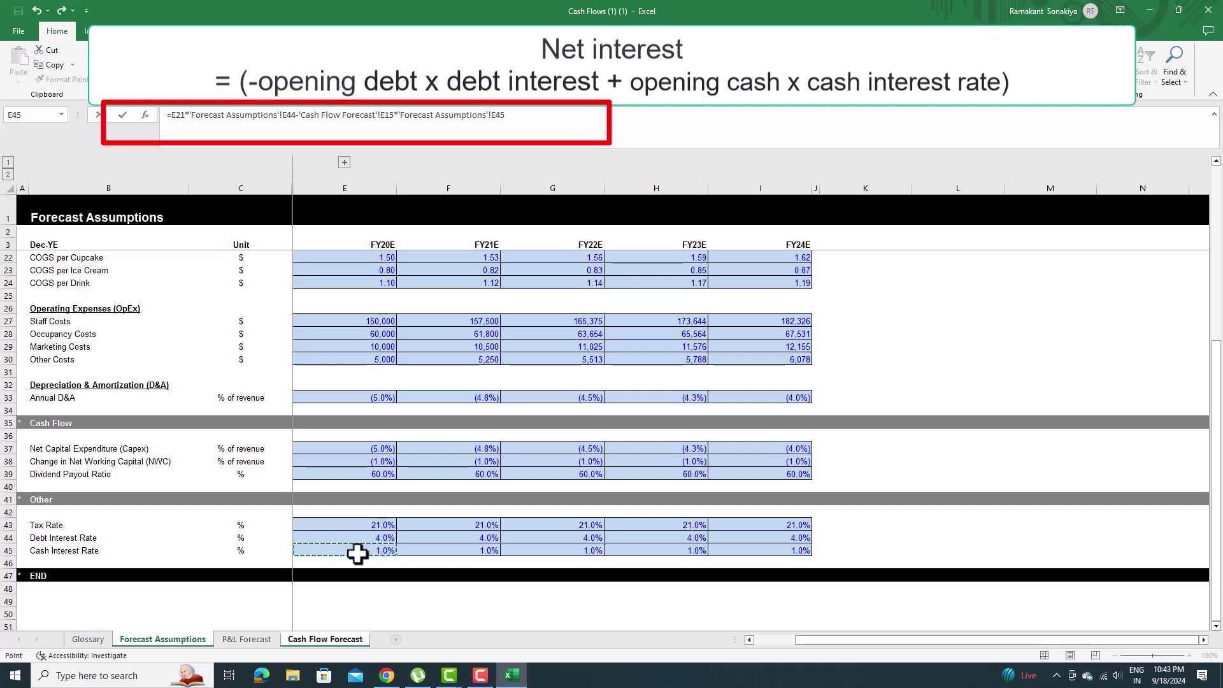
key("Return")
Step: Add the missing bracket to make =-(E21*…-E15*…), giving (15,850), and fill to I9
double_click(487, 325)
left_click(169, 116)
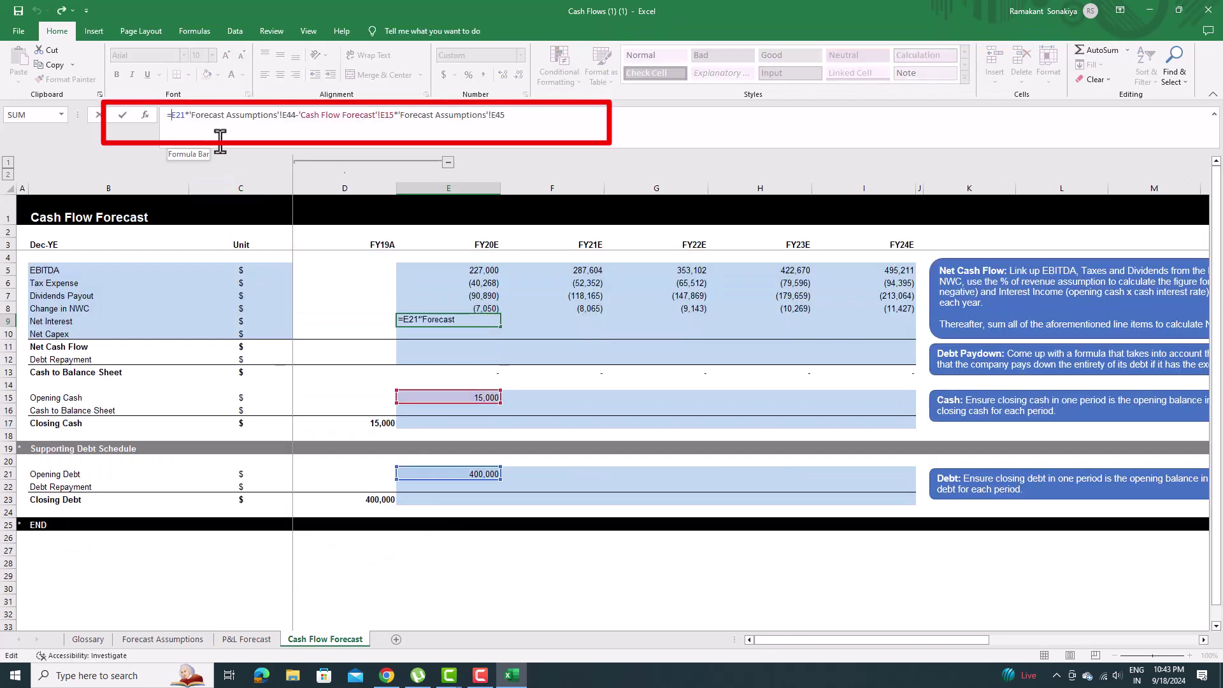
type("(")
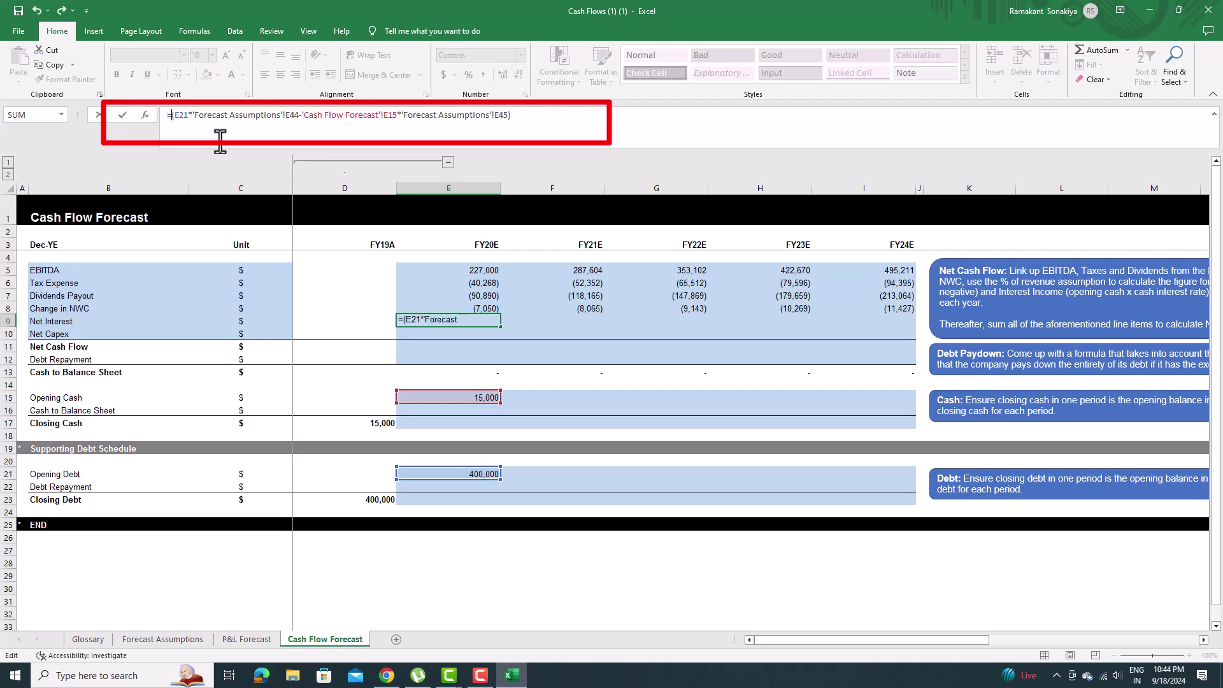
key("Return")
left_click(487, 318)
left_click_drag(500, 328, 869, 326)
left_click_drag(874, 640, 989, 647)
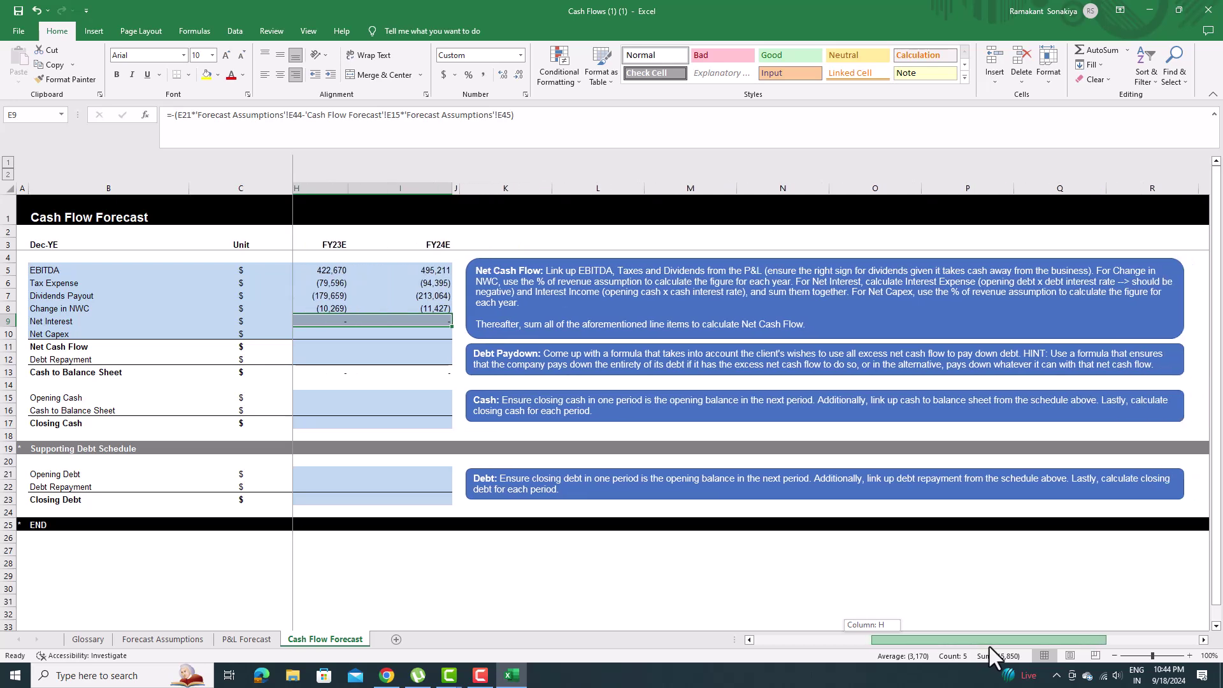
Step: Read the Net Capex instruction note on the Cash Flow Forecast sheet
left_click_drag(989, 647, 905, 648)
left_click_drag(956, 648, 1001, 647)
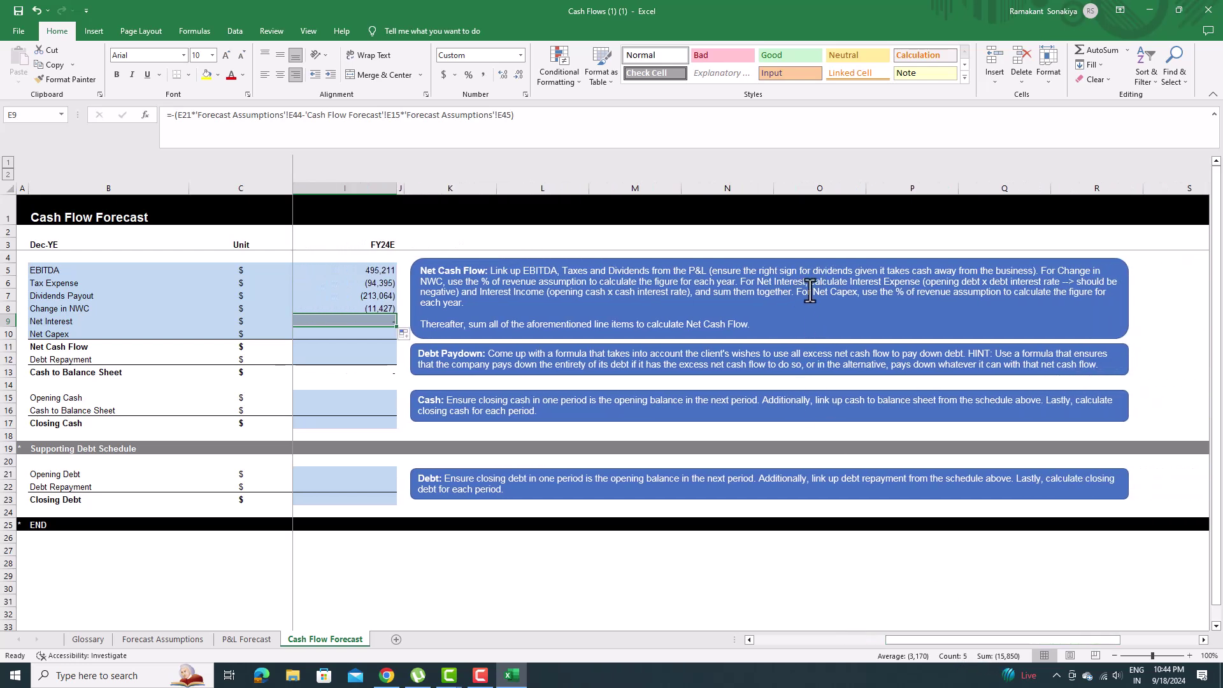
left_click_drag(809, 293, 468, 304)
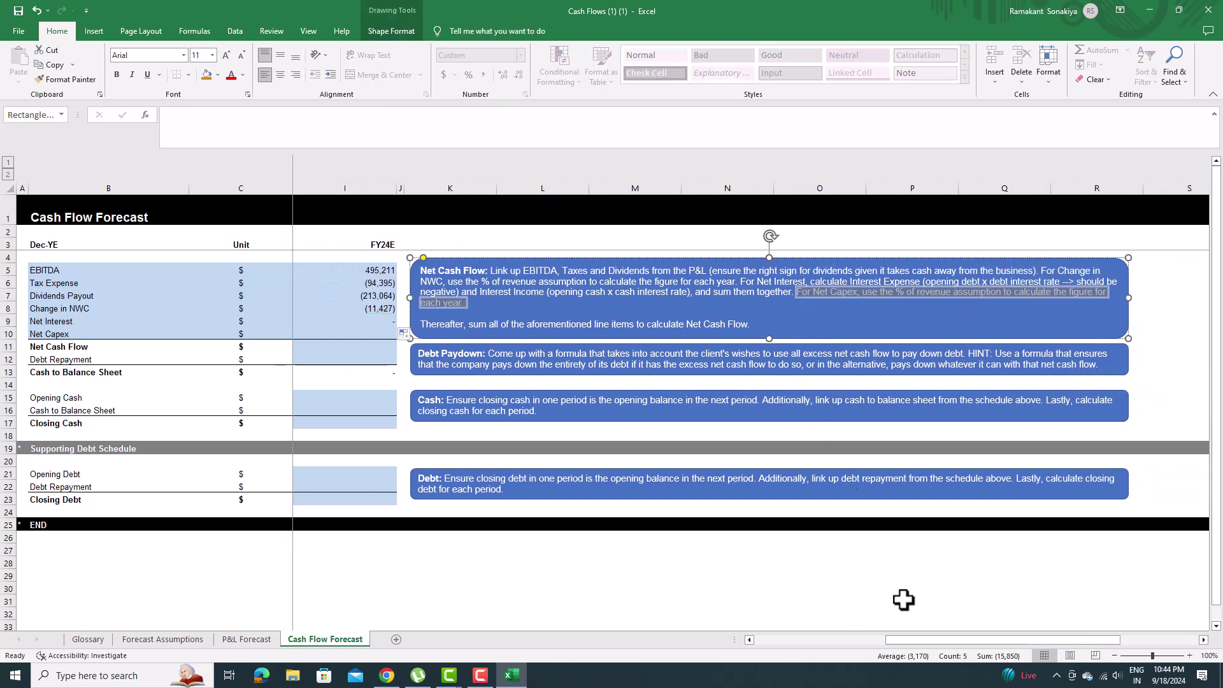
left_click_drag(906, 643, 770, 648)
Step: Enter ='Forecast Assumptions'!E37*'P&L Forecast'!E8 in E10 and fill to I10, (35,250) to (45,710)
left_click(474, 332)
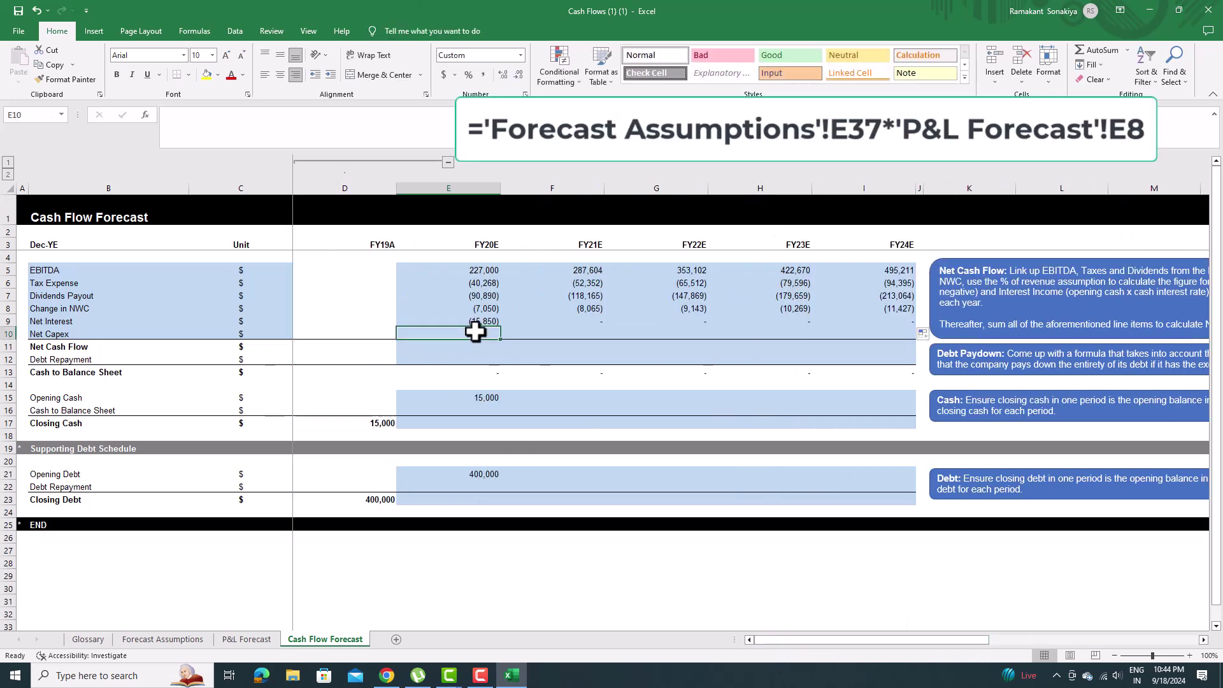
type("=")
left_click(162, 638)
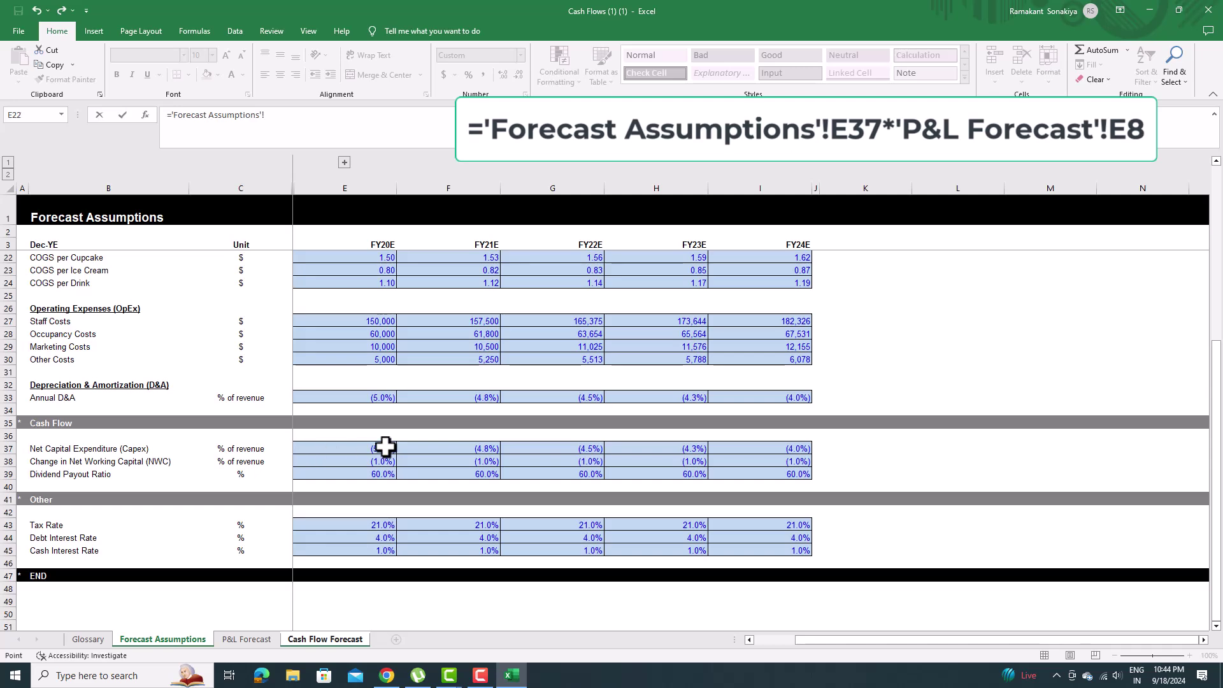
type("*")
left_click(261, 641)
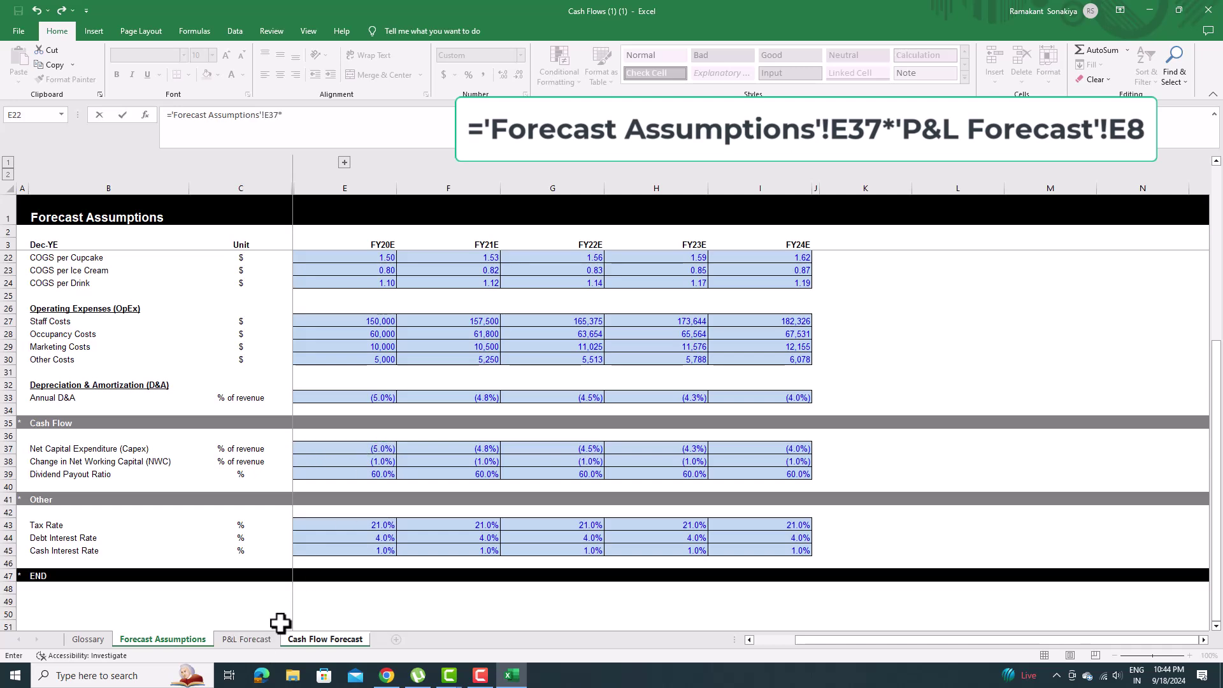
left_click(384, 277)
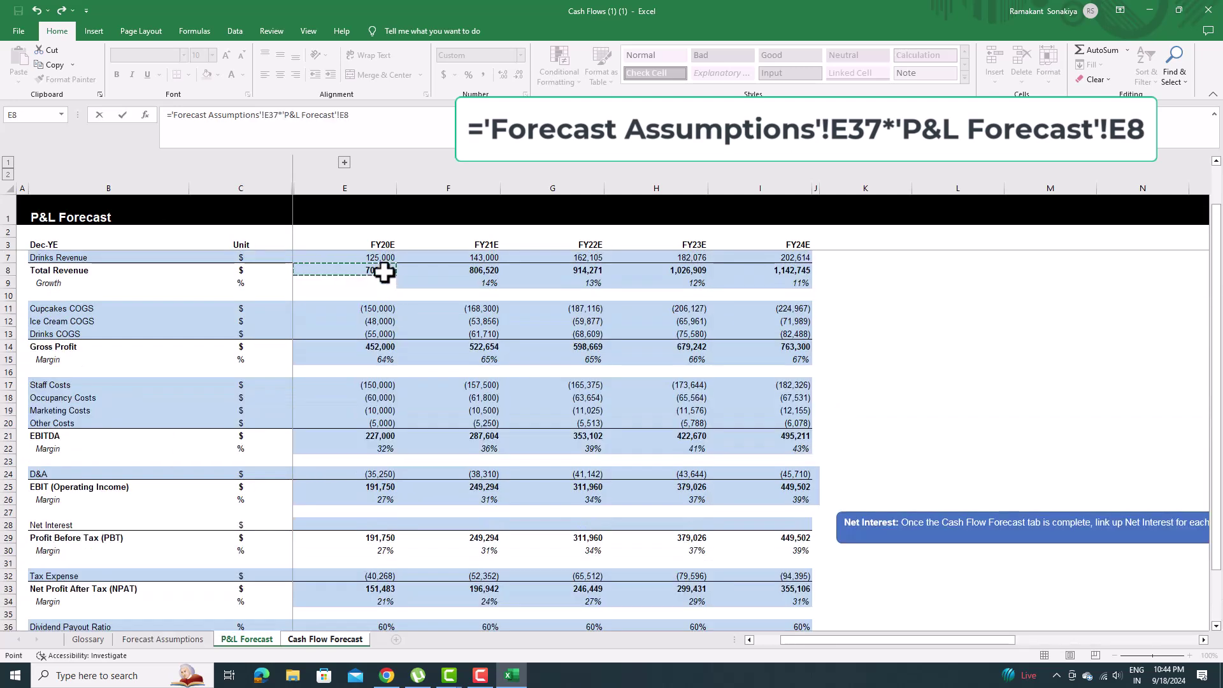
key("Return")
left_click(475, 334)
left_click_drag(500, 340, 901, 344)
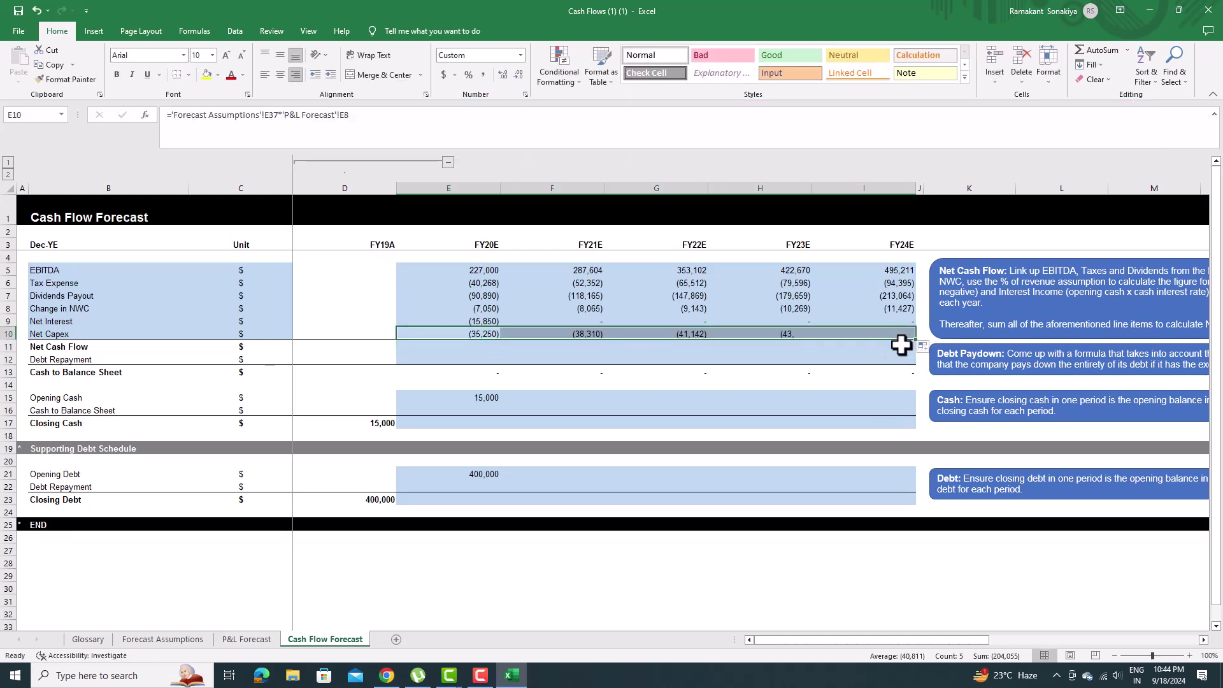
Step: AutoSum E5:E10 into E11 and fill to I11, giving 37,693 to 130,615
left_click(470, 345)
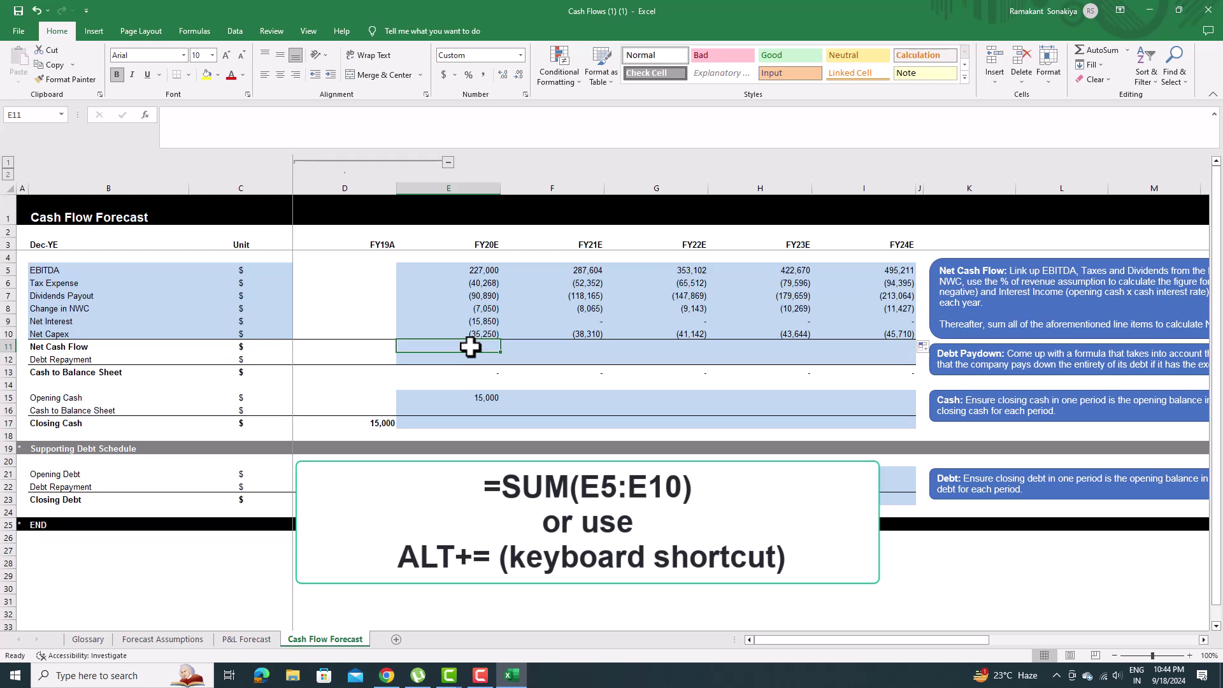
key("alt+equal")
key("Return")
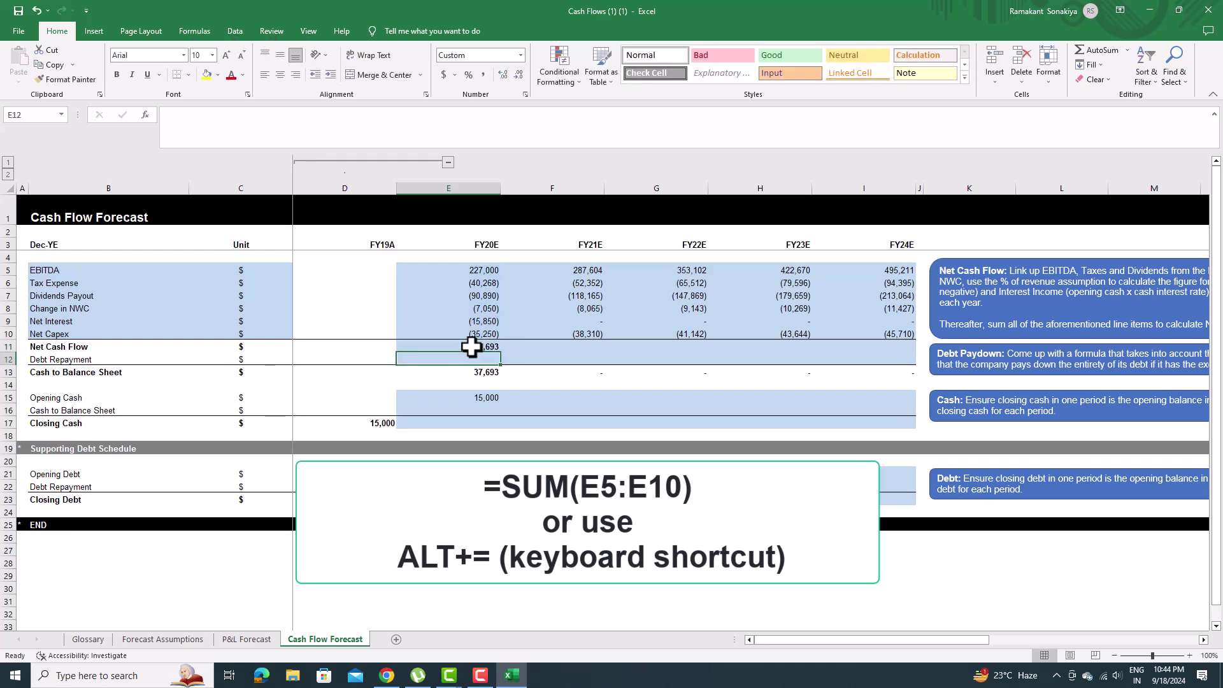
left_click(490, 348)
left_click_drag(499, 353, 894, 352)
left_click(926, 384)
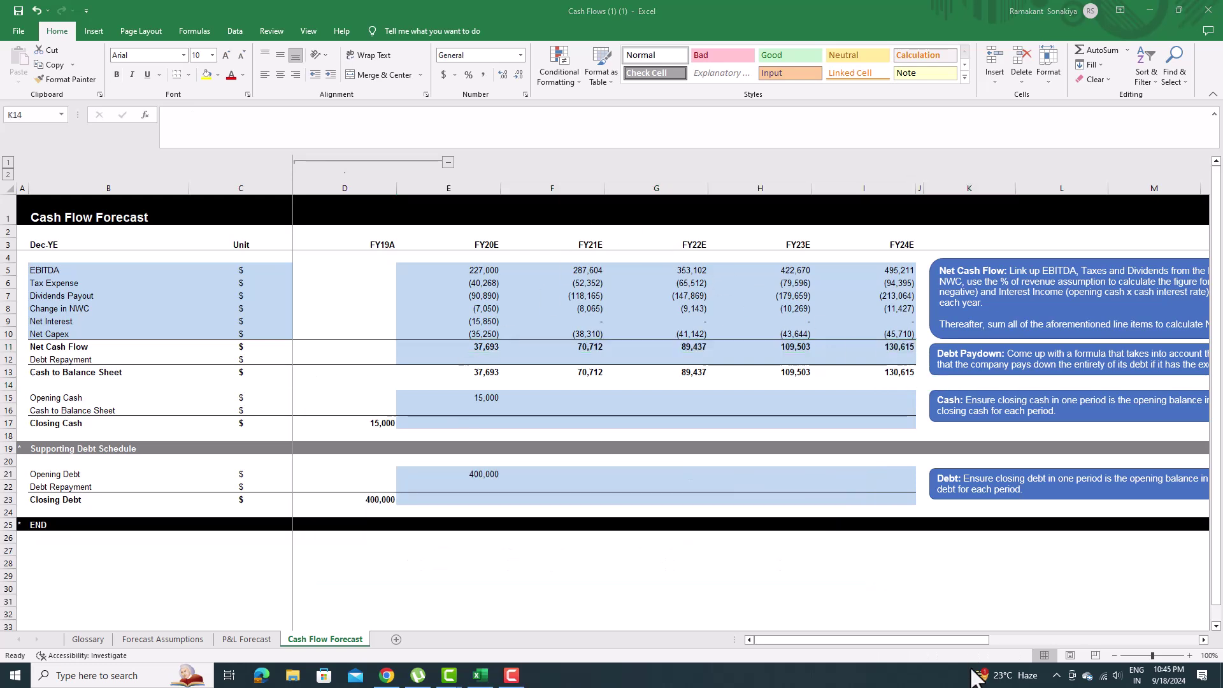
left_click_drag(955, 639, 1101, 646)
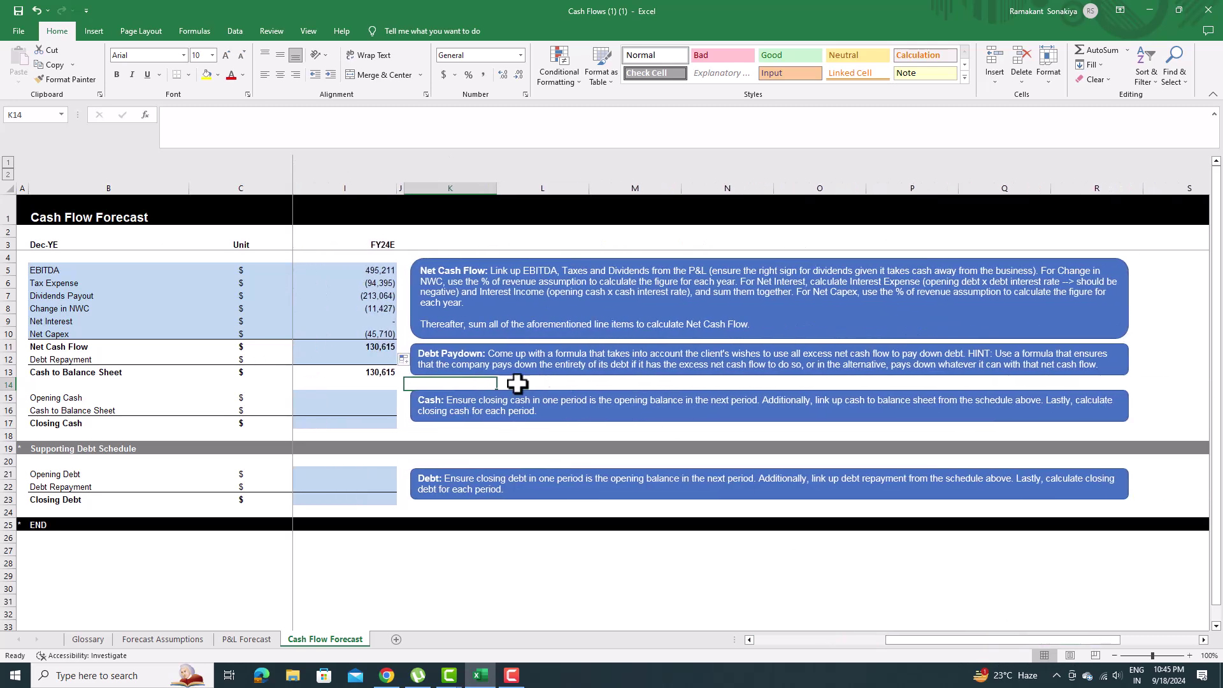
Step: Highlight the Debt Paydown instructions and hint text to read them
left_click_drag(418, 354, 516, 355)
left_click_drag(646, 366, 802, 373)
left_click_drag(1009, 372, 1049, 372)
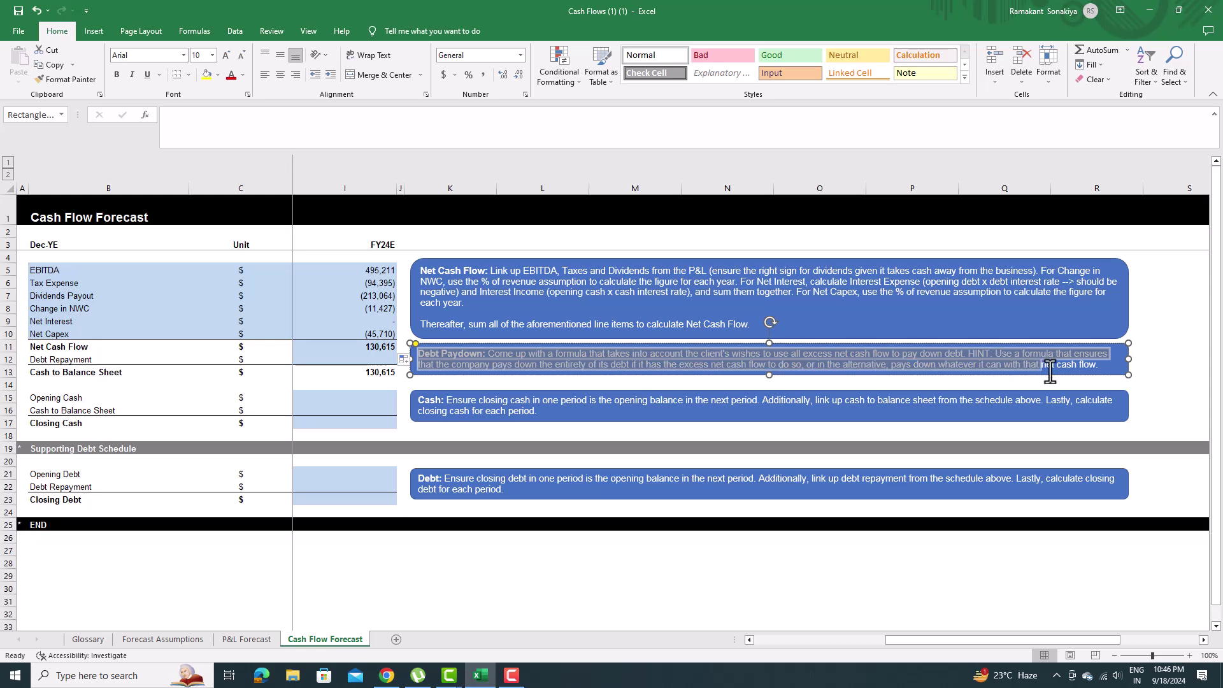
left_click_drag(977, 640, 904, 640)
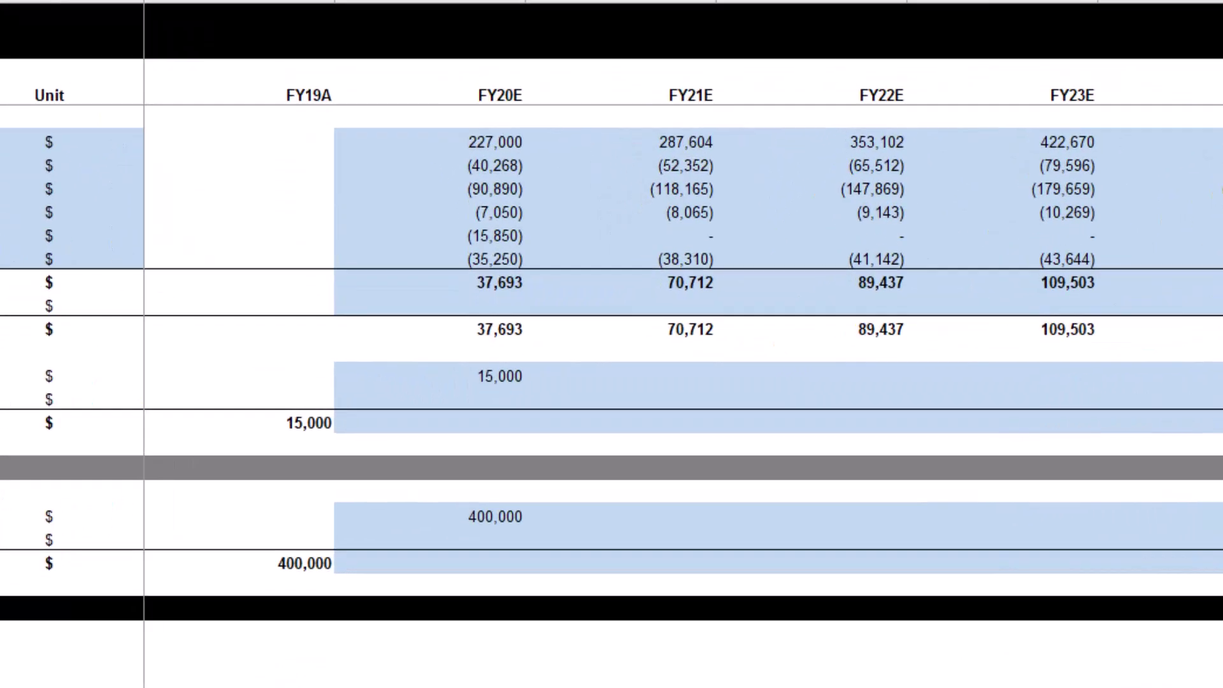
Step: Enter =IF(E21>E11,-E11,E21) in E12 and fill it through FY24E in I12
left_click(490, 301)
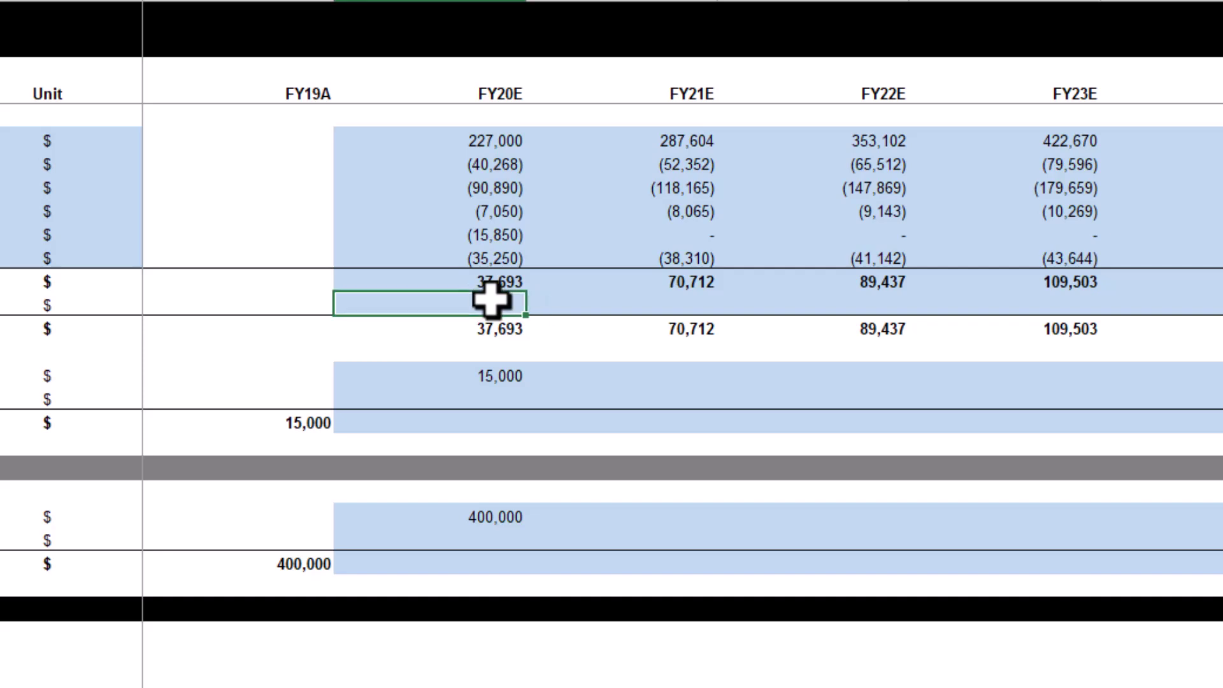
type("=IF(")
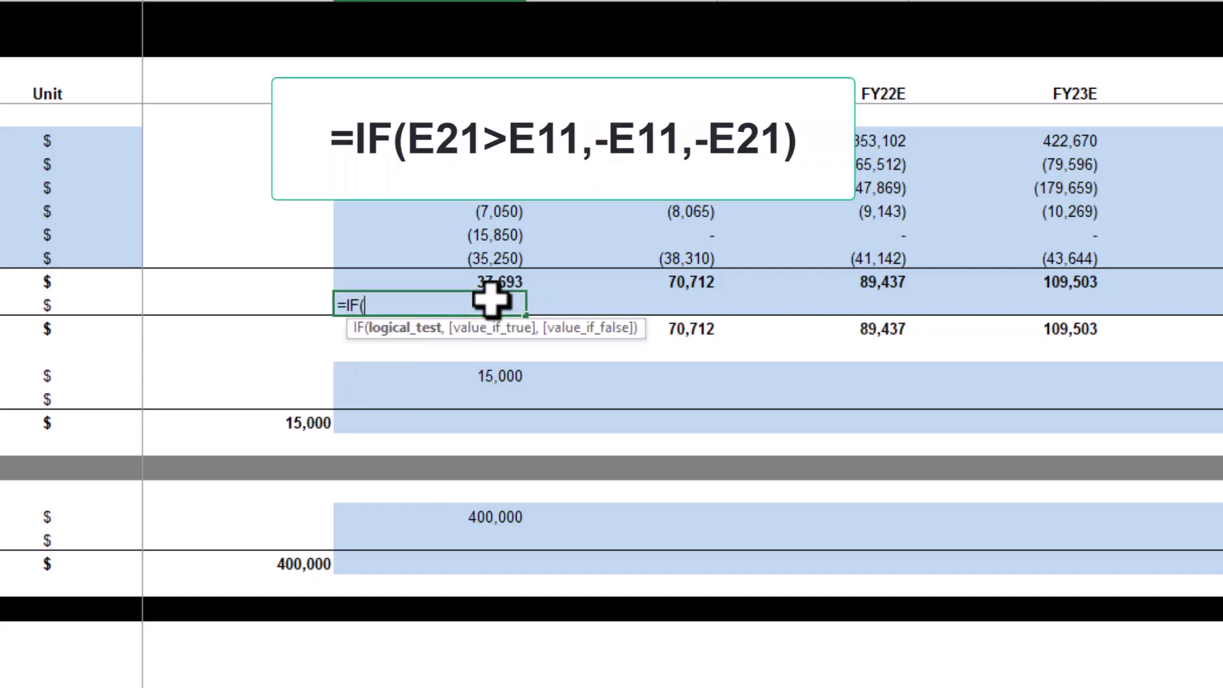
left_click(513, 521)
type(">")
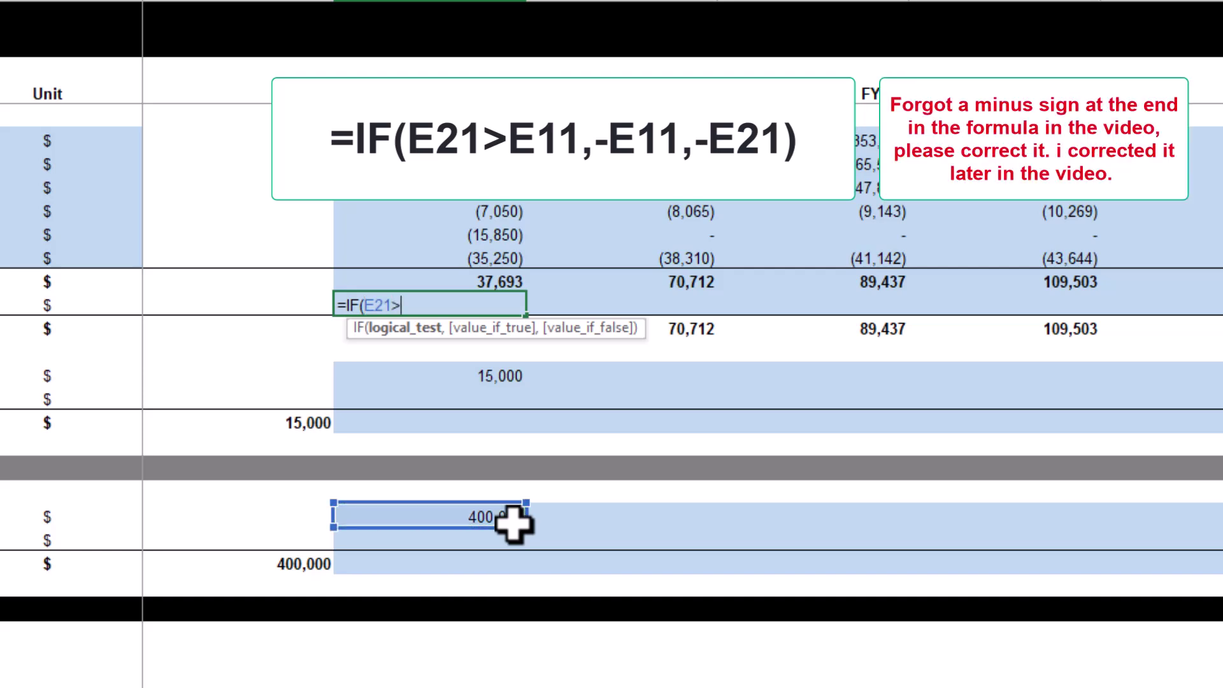
left_click(502, 279)
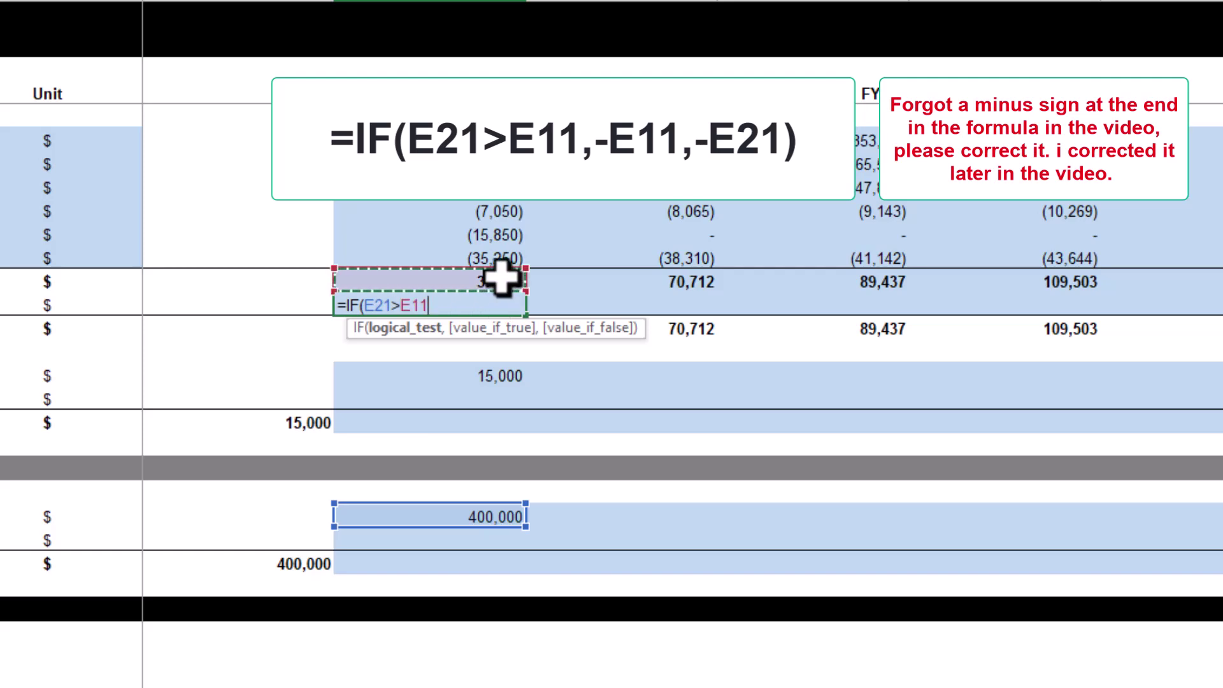
type(",-")
left_click(502, 278)
type(",")
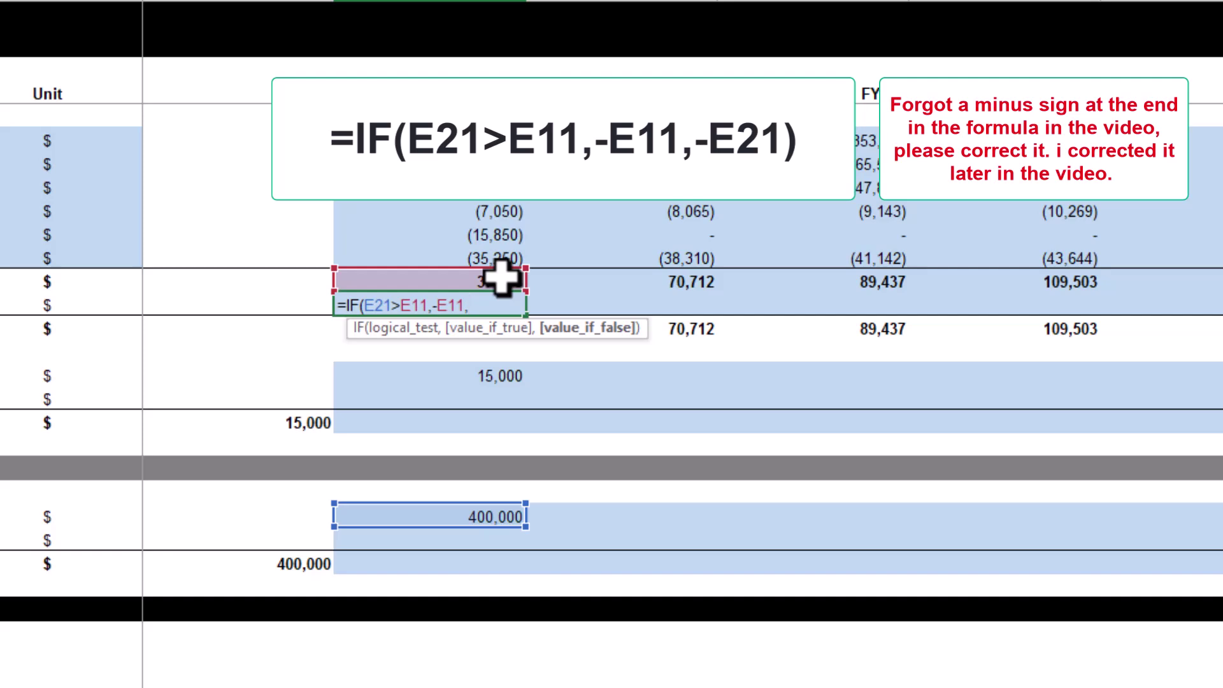
type("E21")
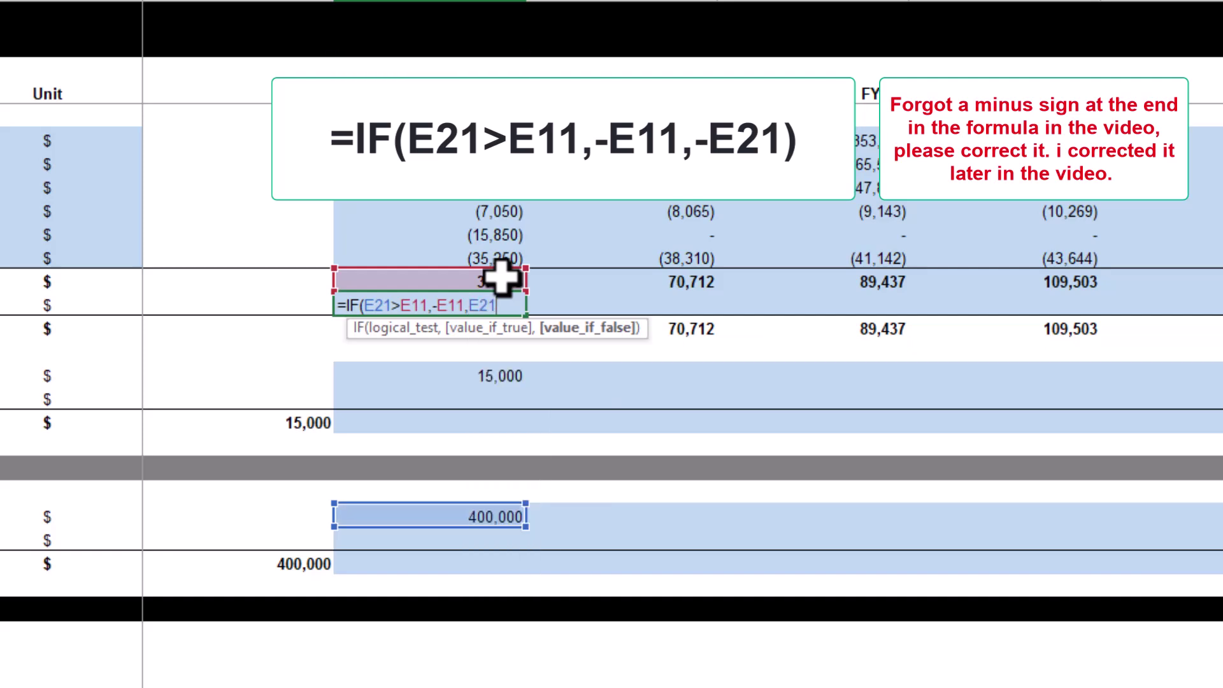
key("Return")
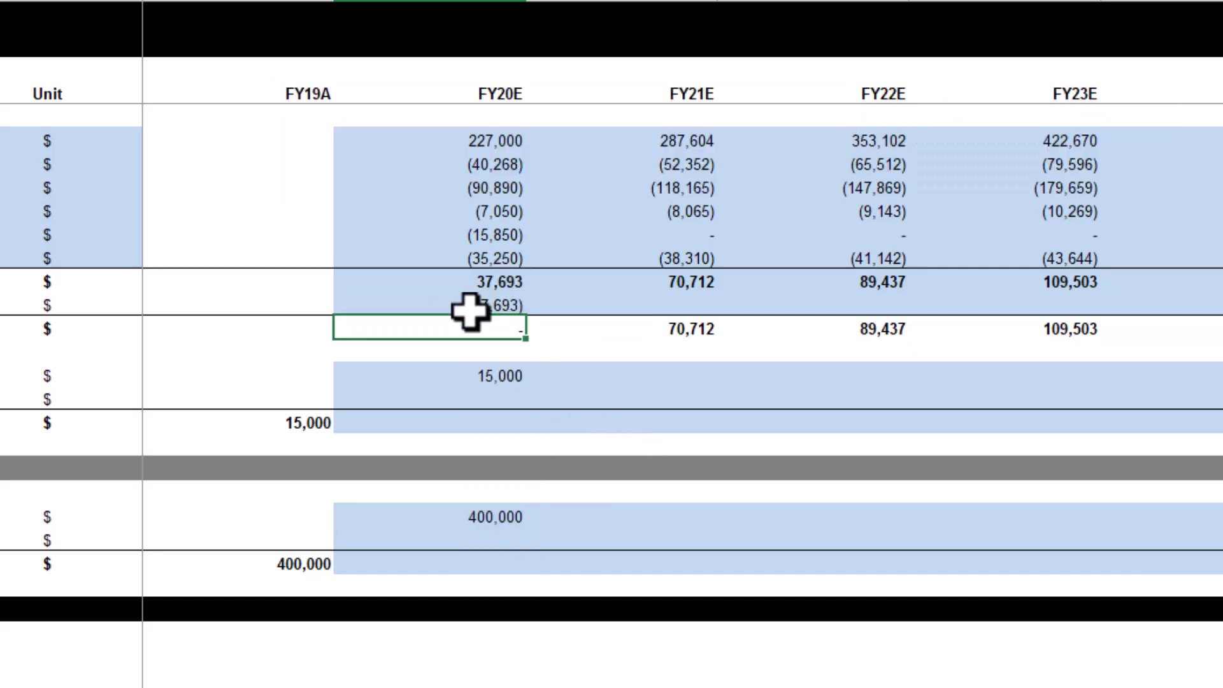
left_click(525, 311)
left_click_drag(528, 319, 1220, 321)
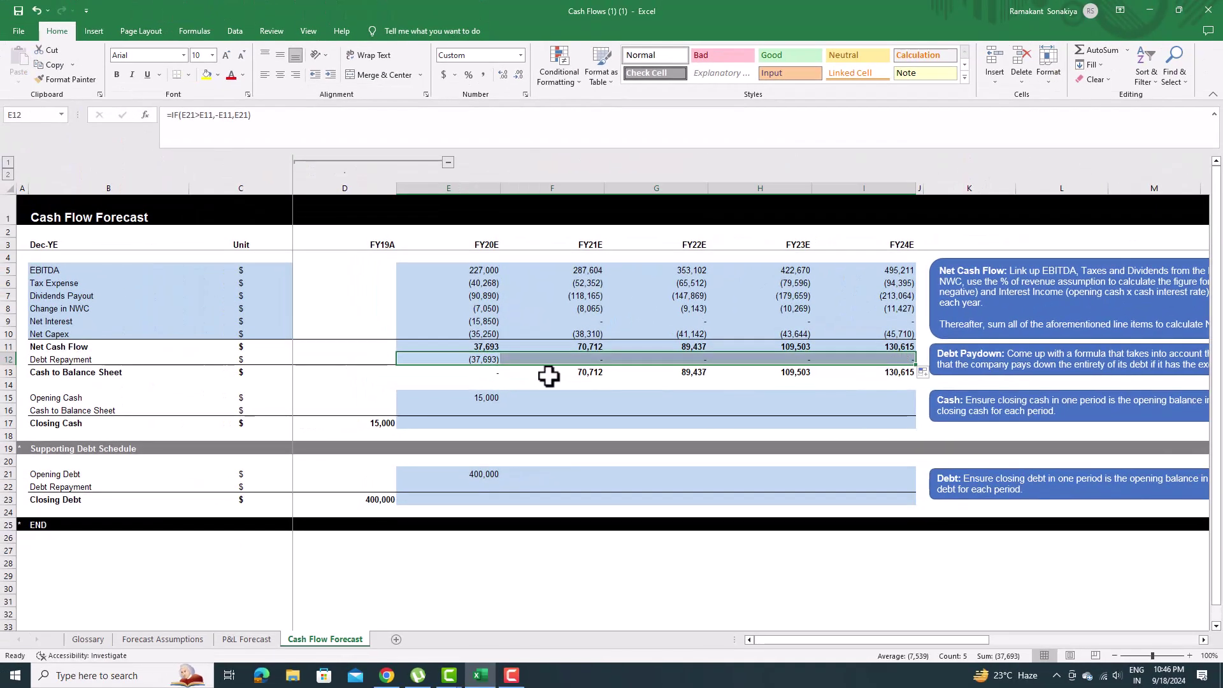
left_click(491, 414)
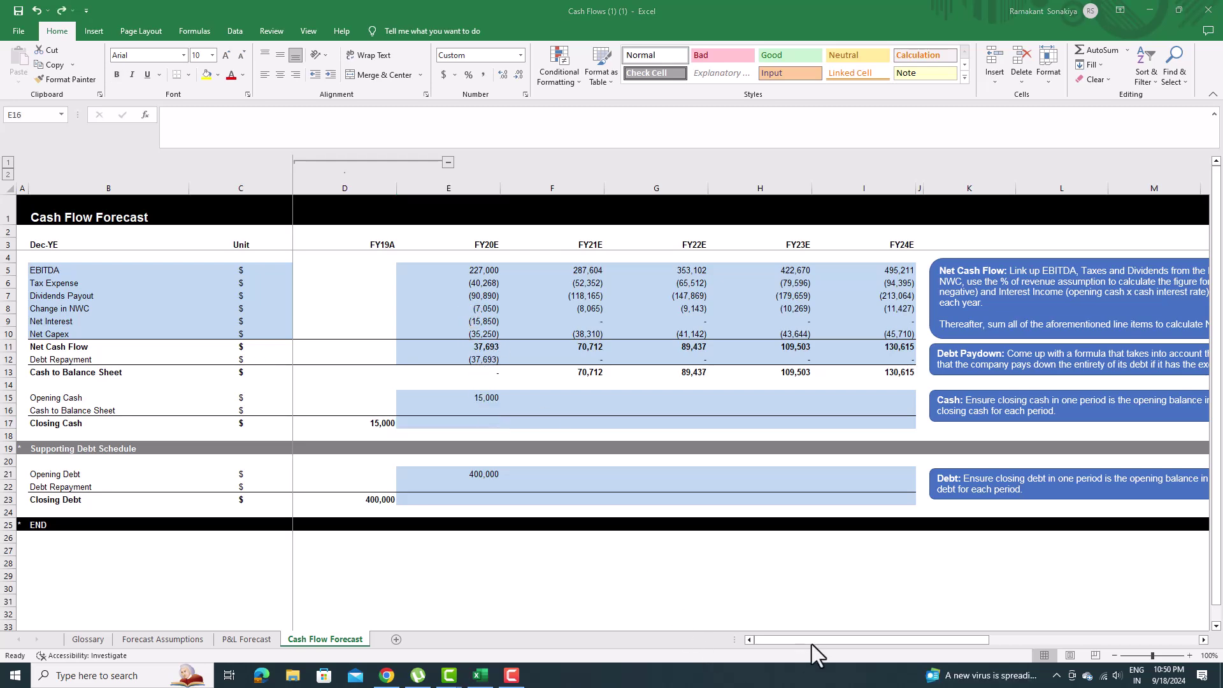
Step: Highlight the Cash schedule instructions to read them
left_click_drag(811, 640, 929, 640)
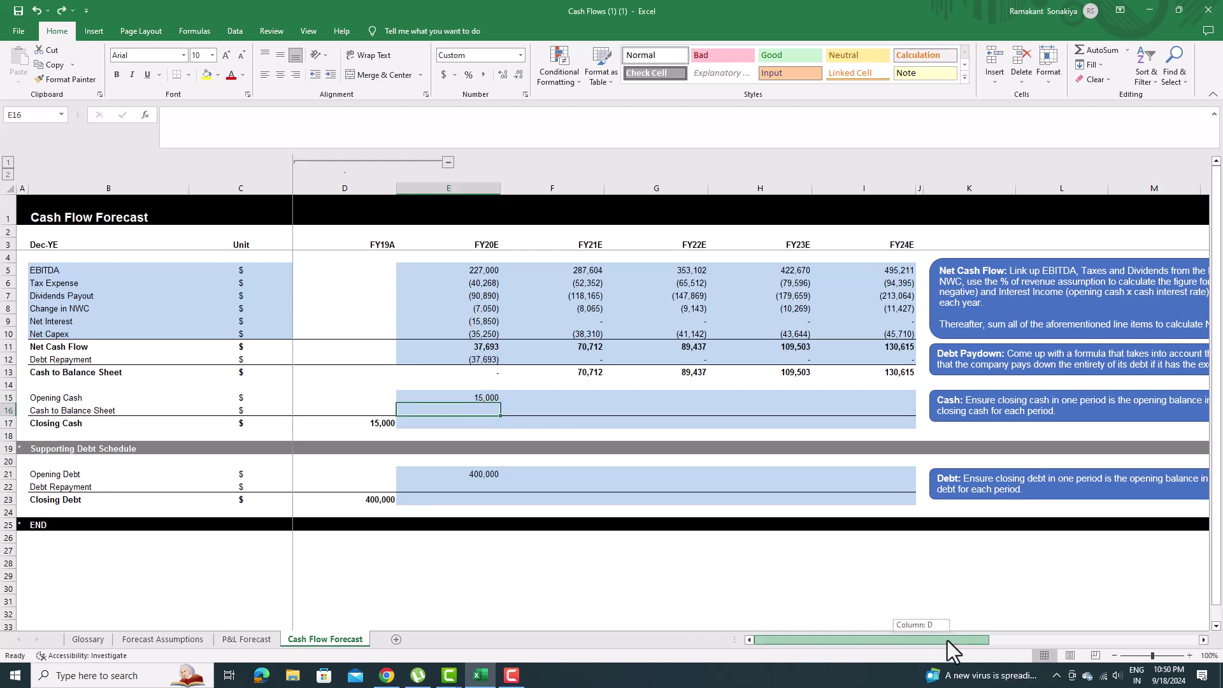
left_click_drag(1072, 636, 1026, 636)
left_click(331, 405)
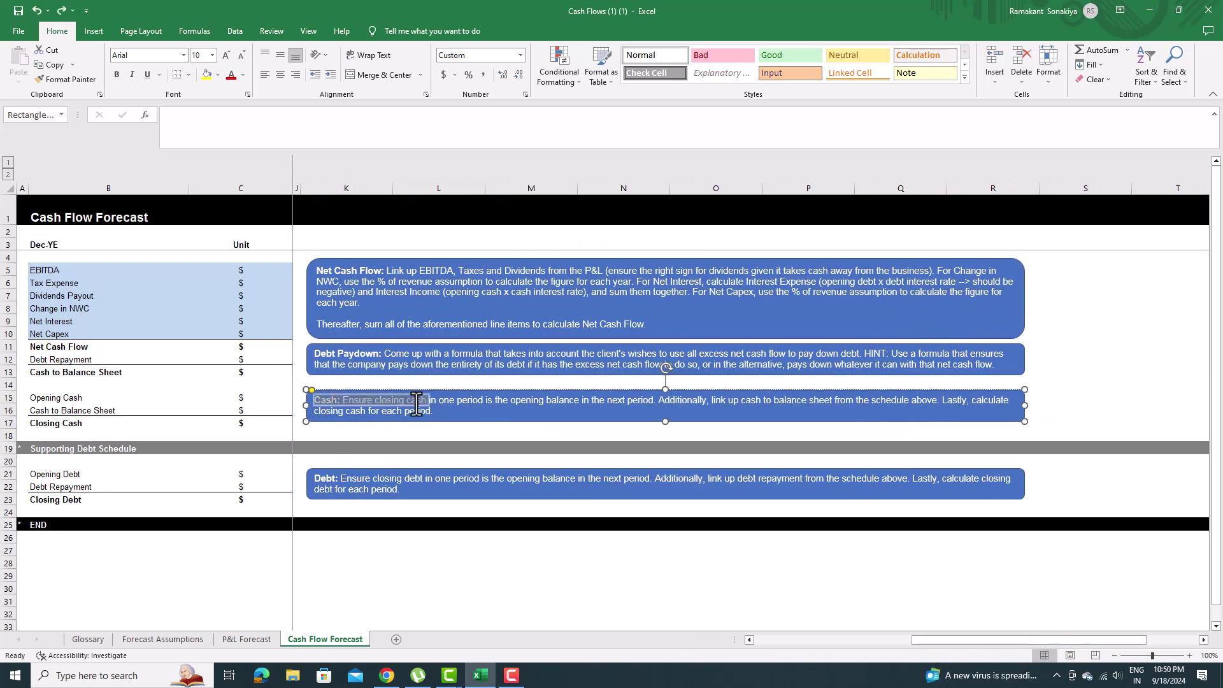
key("ctrl+a")
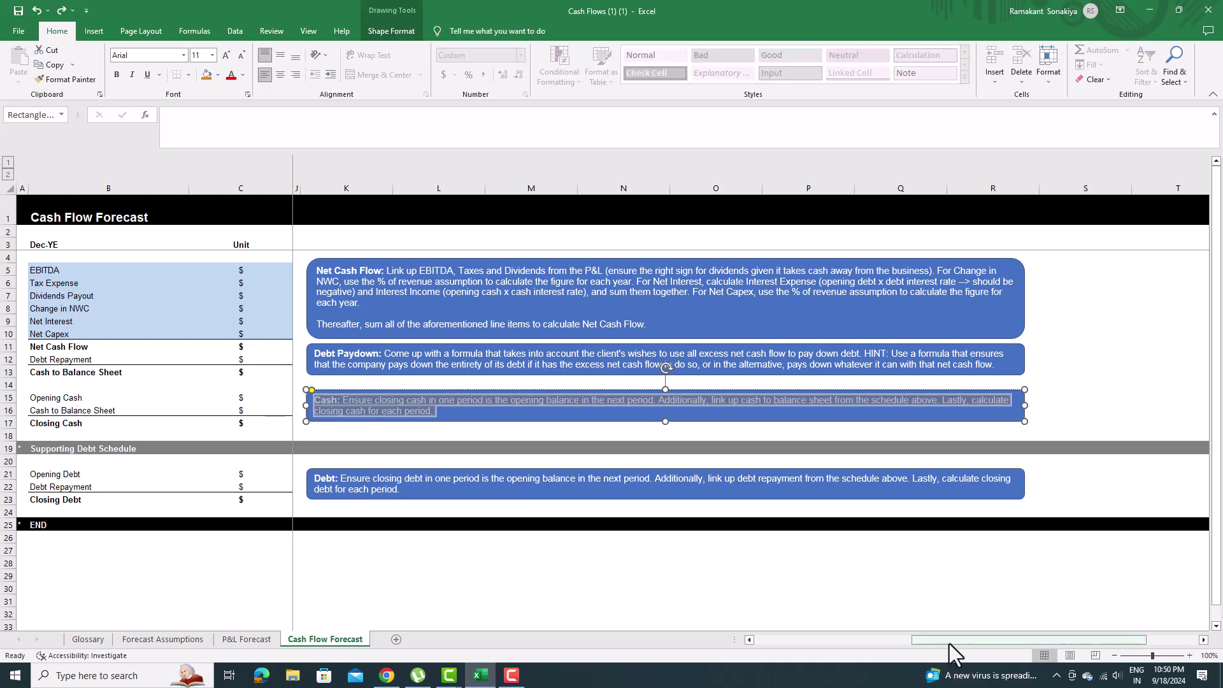
left_click(826, 640)
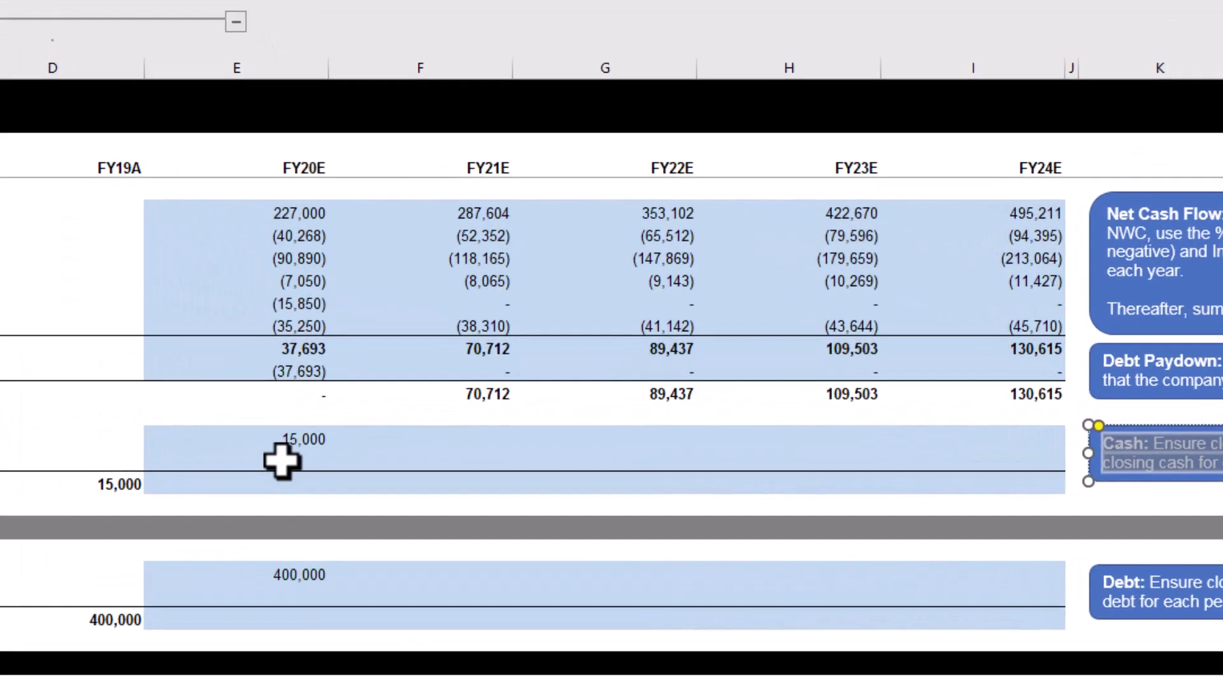
Step: Link Cash to Balance Sheet to E13 for FY20E and fill it through FY24E
left_click(281, 460)
type("=")
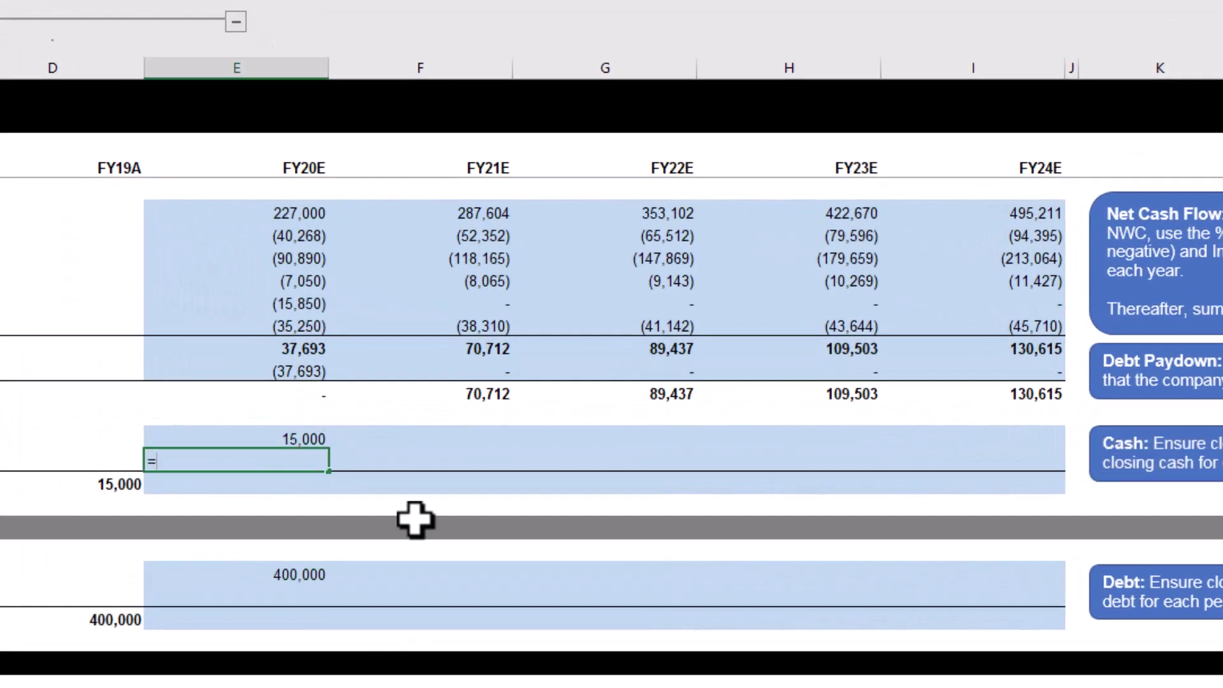
left_click(284, 394)
key("Return")
left_click(309, 462)
left_click_drag(334, 476, 1054, 461)
Step: Set FY20E Closing Cash to Cash to Balance Sheet plus Opening Cash
left_click(285, 482)
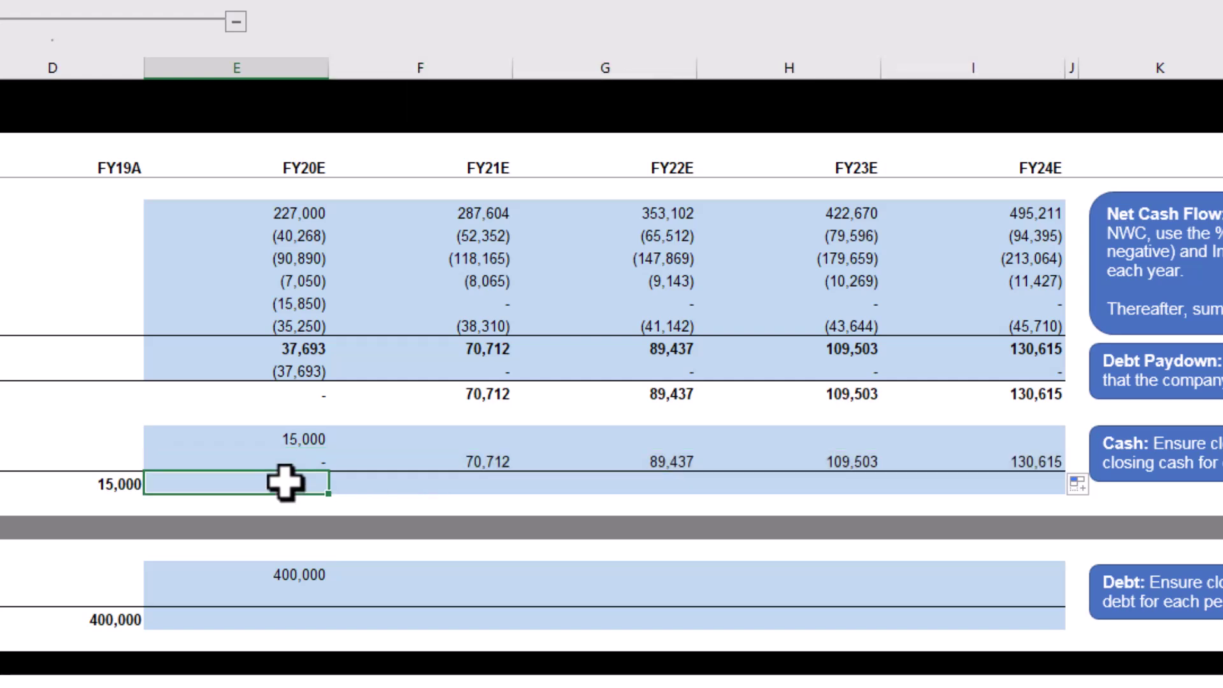
type("=")
key("Up")
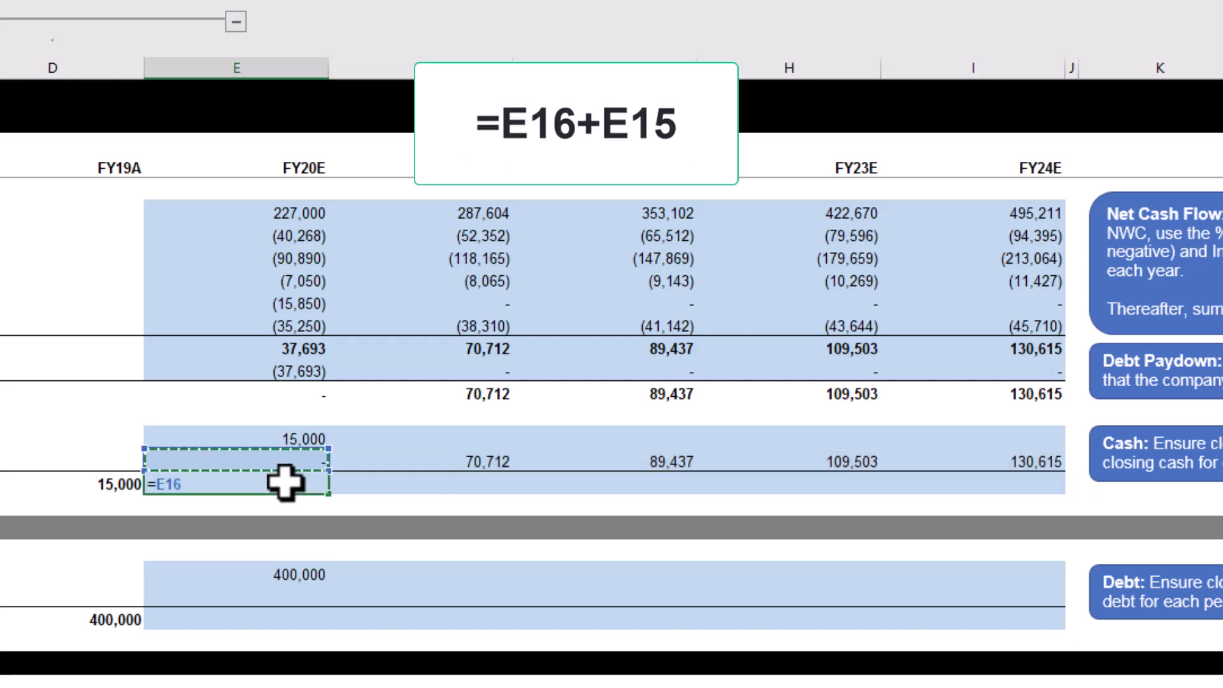
type("+")
key("Up")
key("Up")
key("Return")
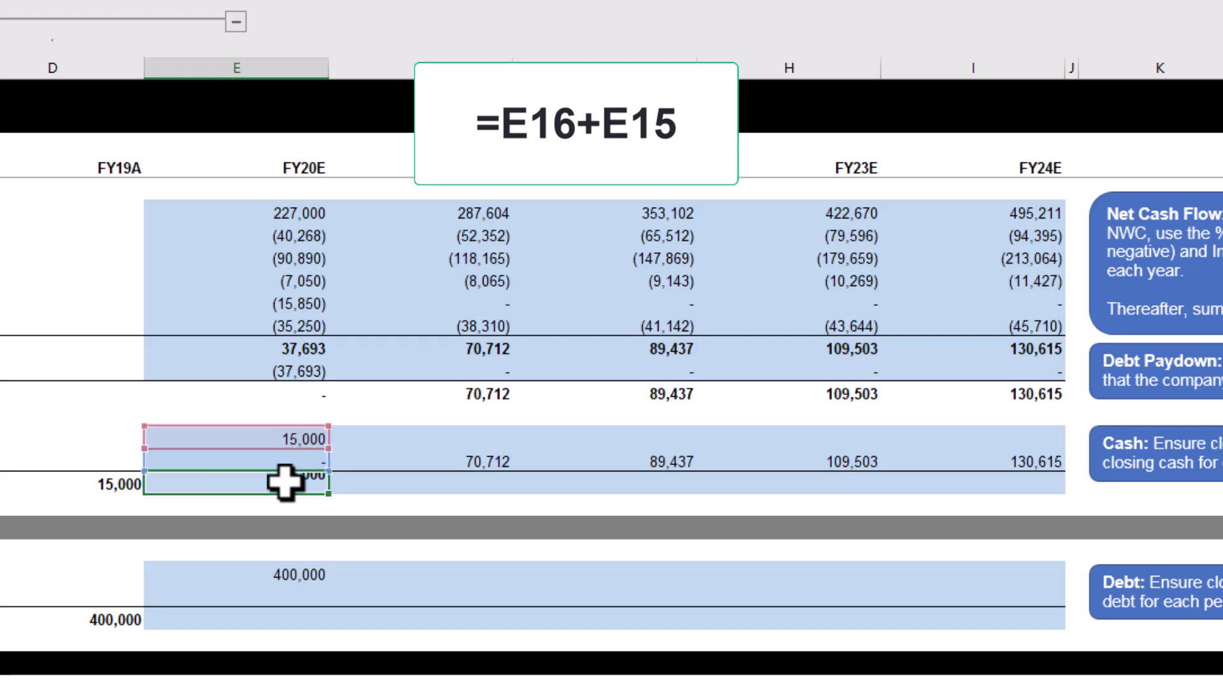
left_click(285, 483)
Step: Fill the Opening Cash link and Closing Cash formula across to FY24E
left_click(446, 437)
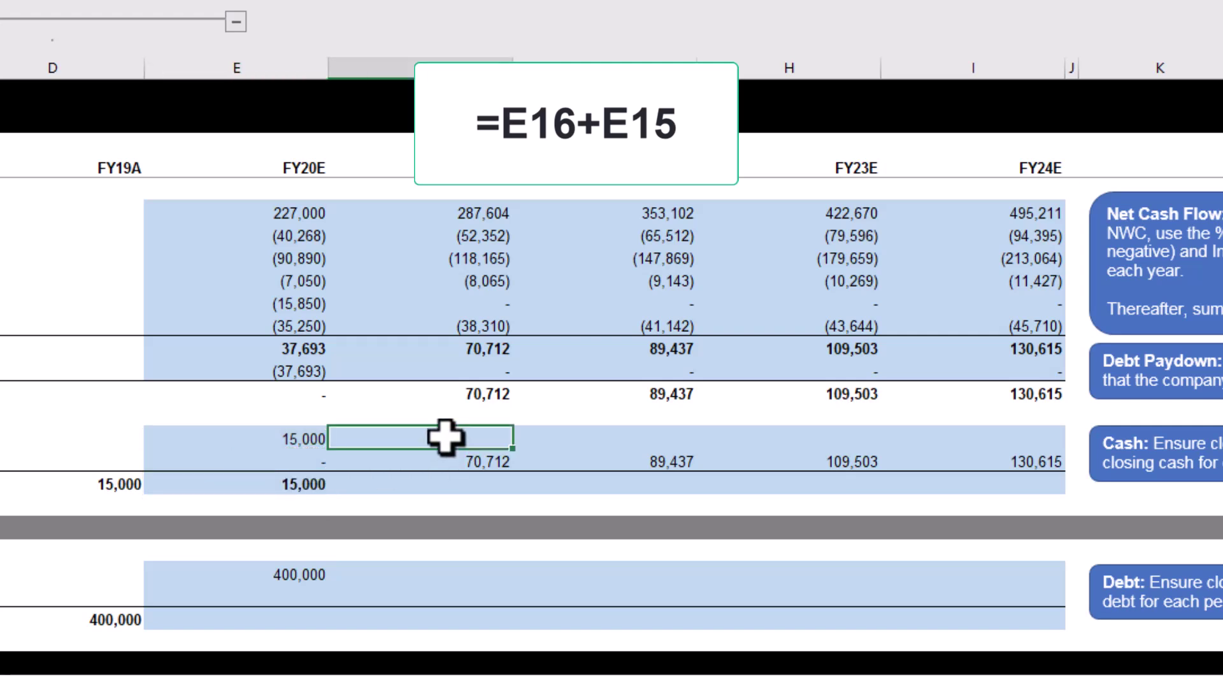
left_click(325, 437)
left_click_drag(329, 450, 990, 433)
left_click(504, 440)
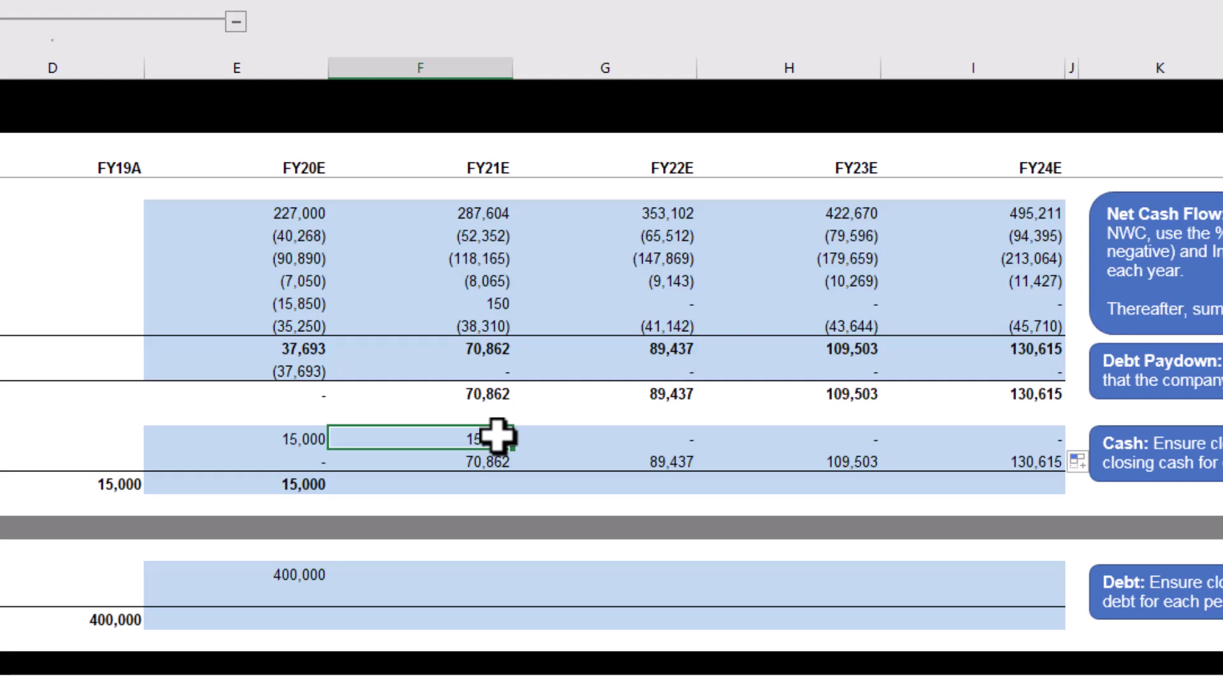
left_click(317, 489)
left_click_drag(487, 497, 1044, 499)
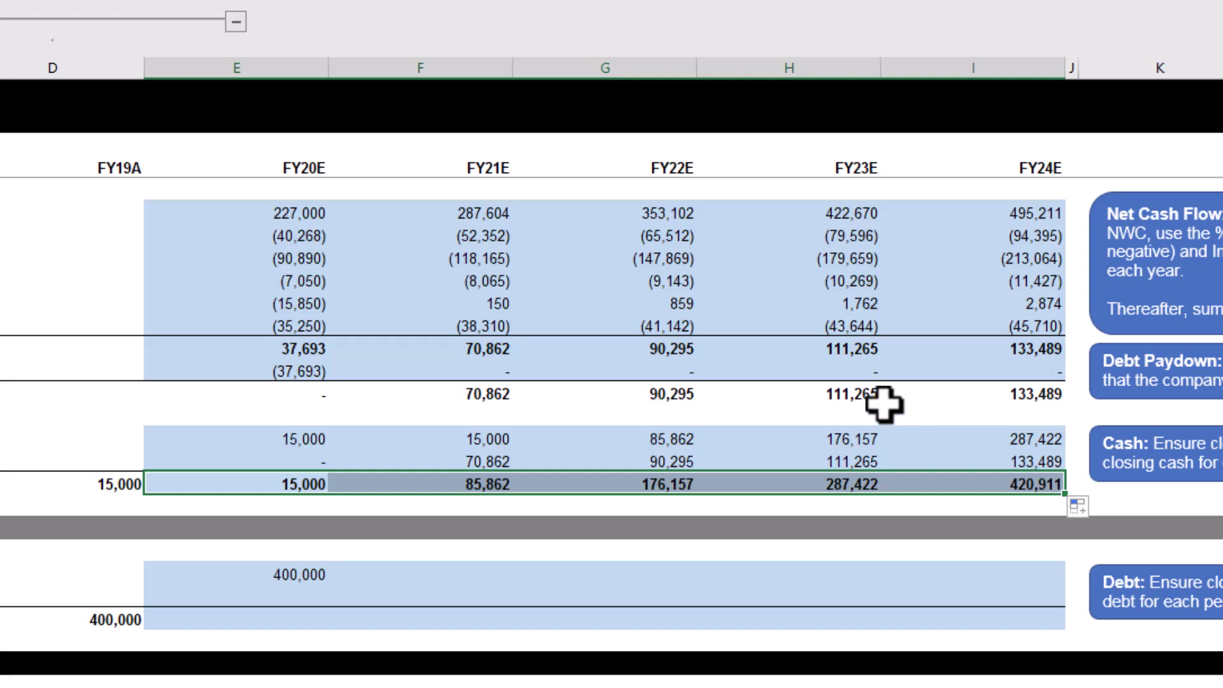
Step: Link the FY20E debt repayment in E22 to the cash flow repayment (=E12)
left_click(563, 549)
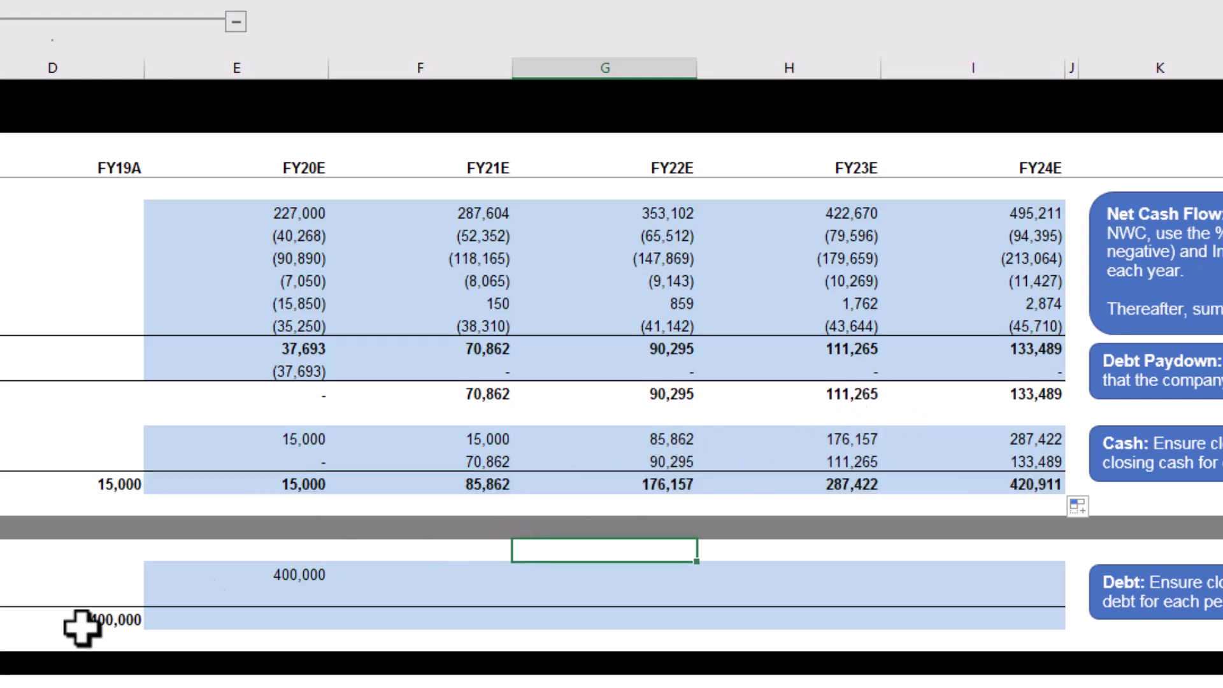
left_click(293, 598)
type("=")
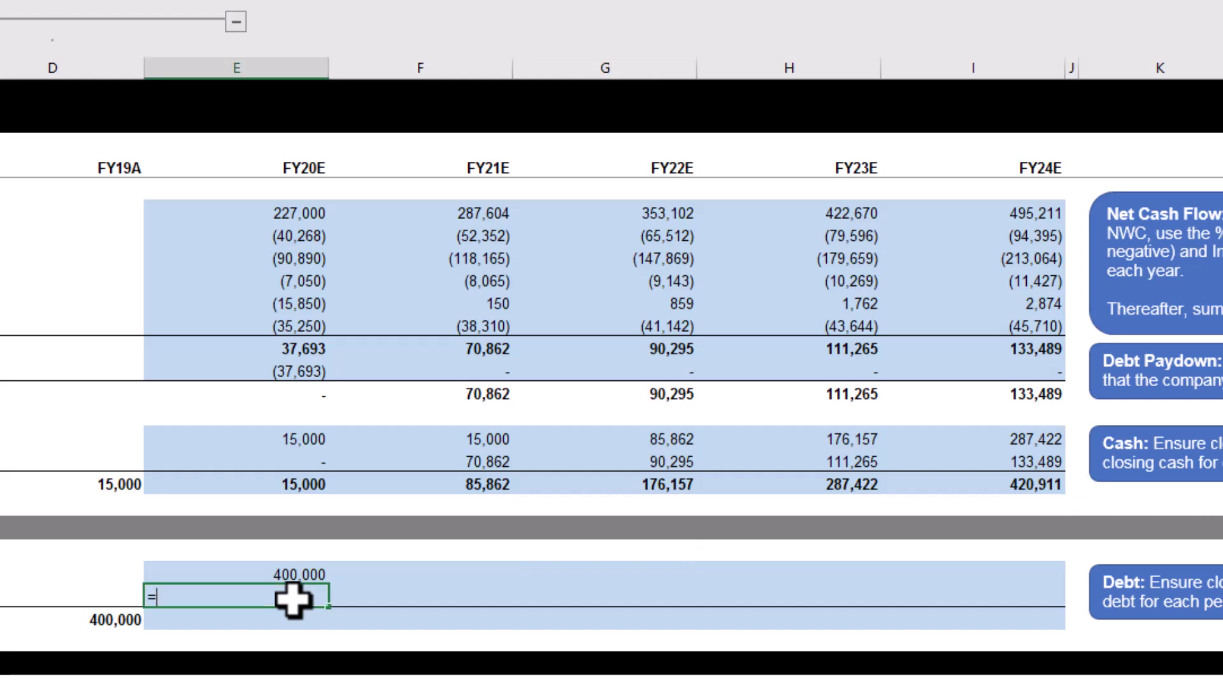
left_click(293, 370)
key("Return")
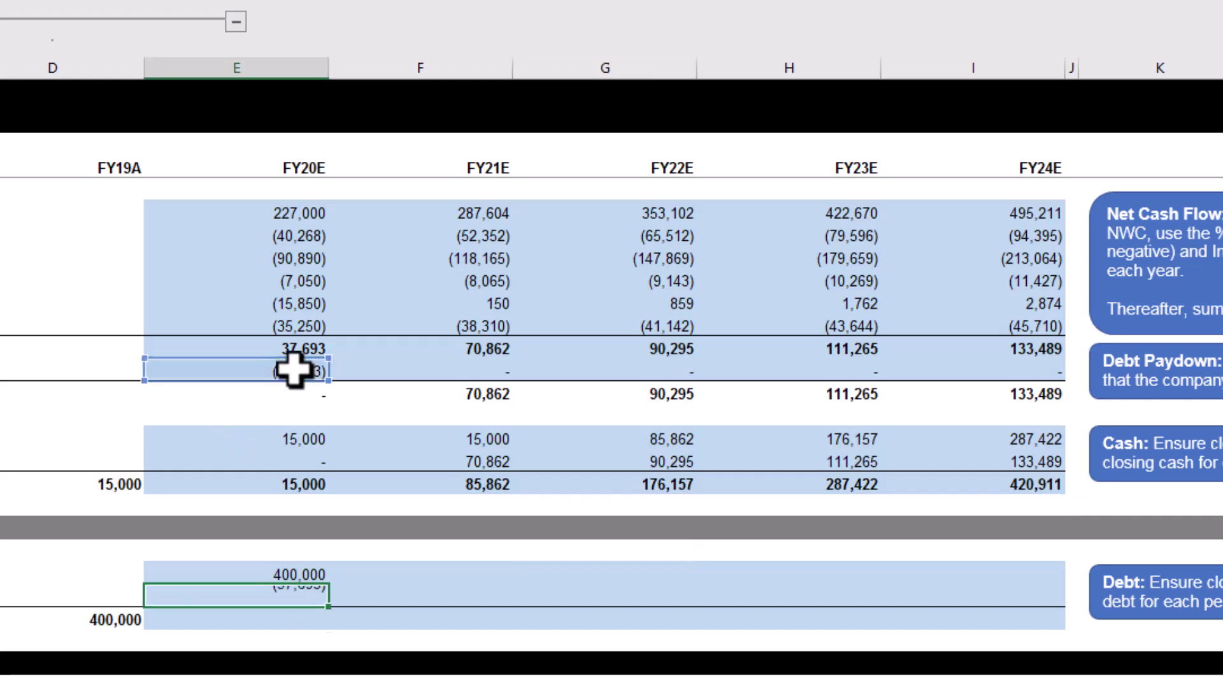
Step: Set FY20E closing debt to opening debt plus repayment (=E21+E22)
type("=")
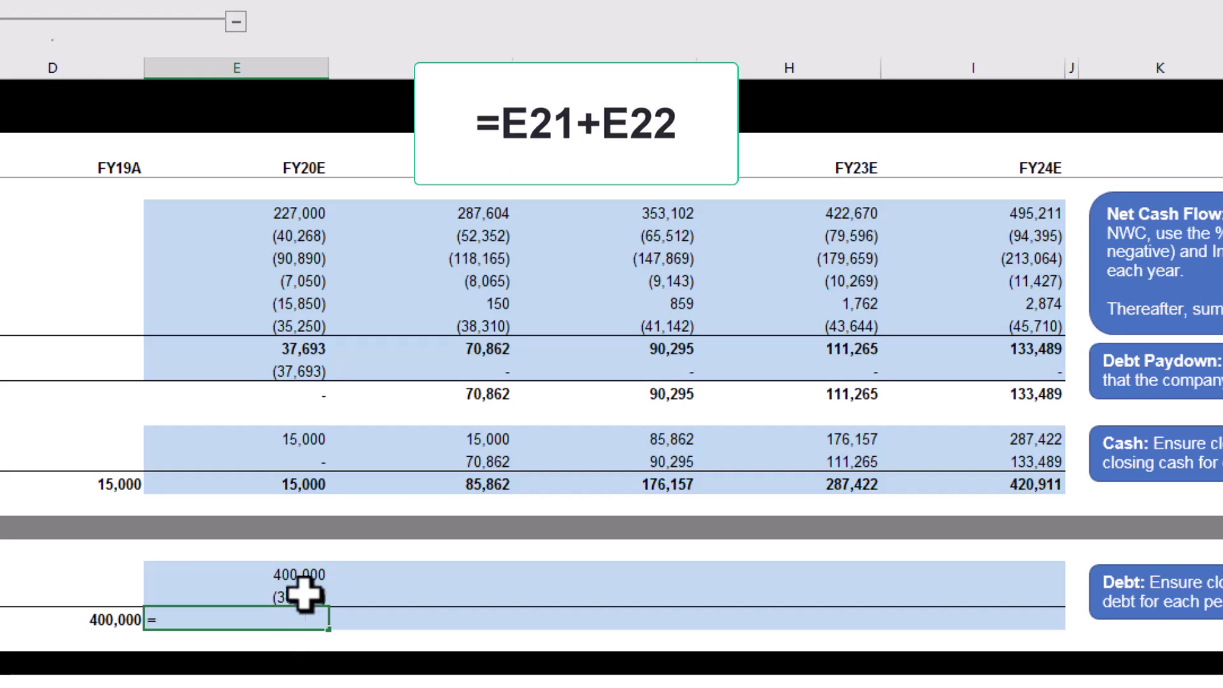
left_click(309, 573)
type("+")
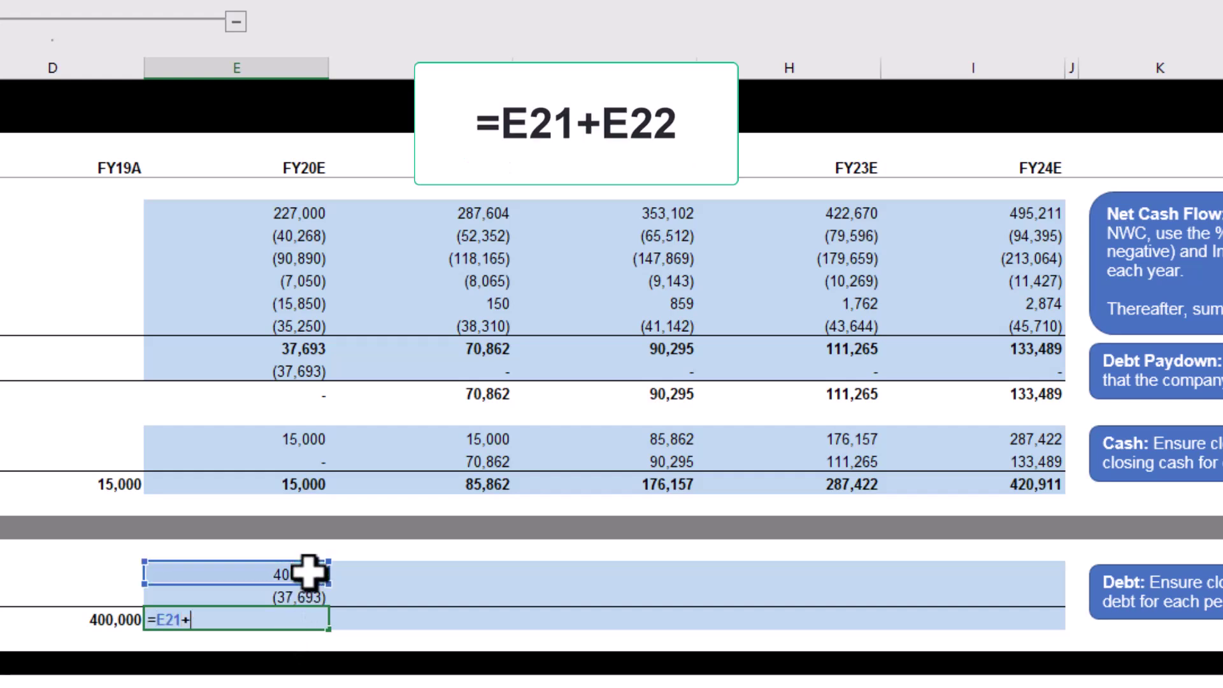
left_click(309, 595)
key("Return")
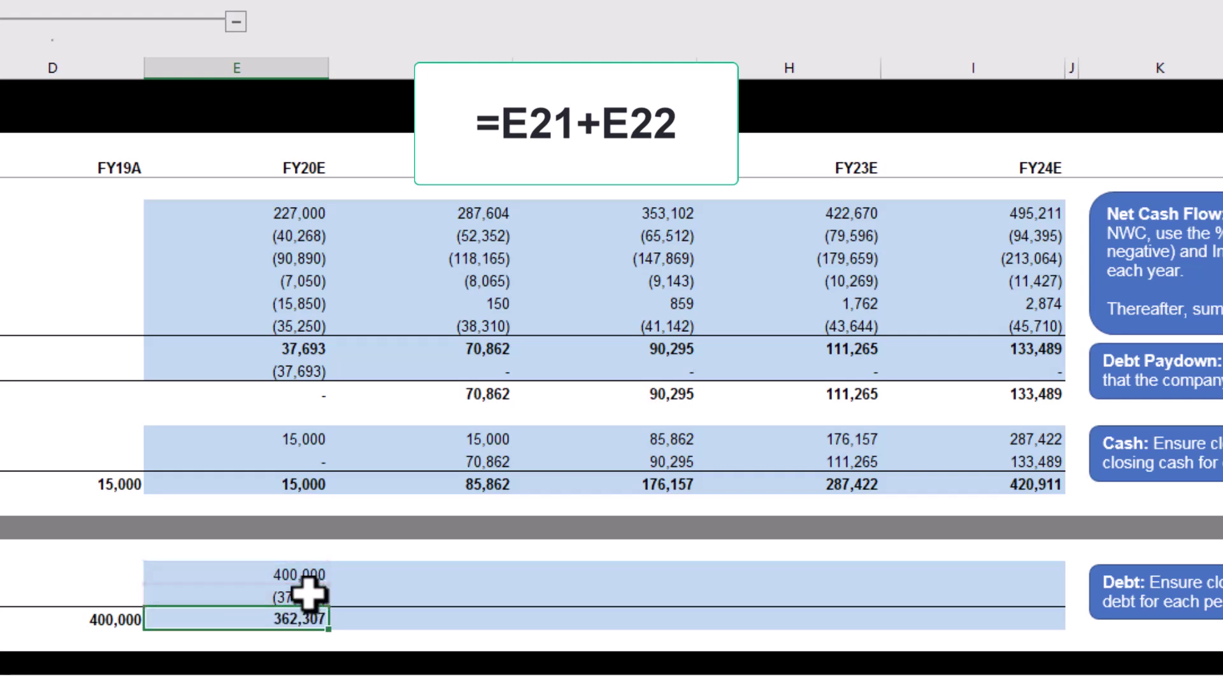
Step: Fill debt repayment, opening debt and closing debt across FY21E–FY24E
left_click(309, 598)
left_click_drag(336, 611, 1031, 608)
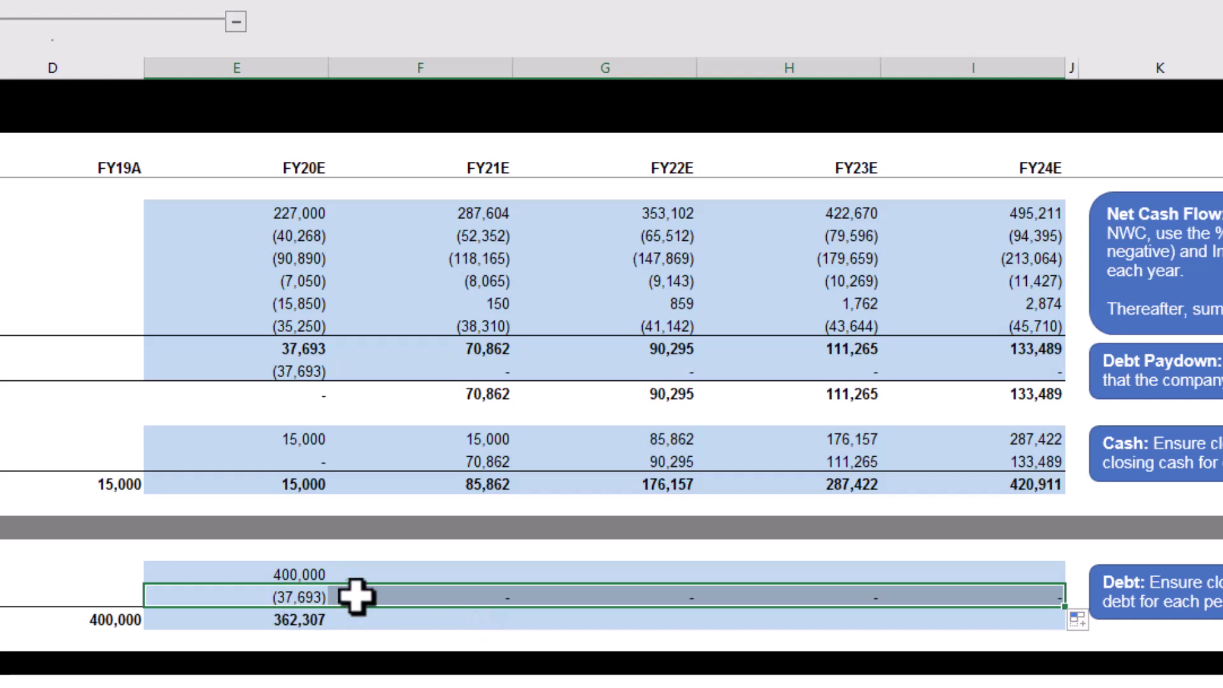
left_click(417, 573)
left_click(314, 577)
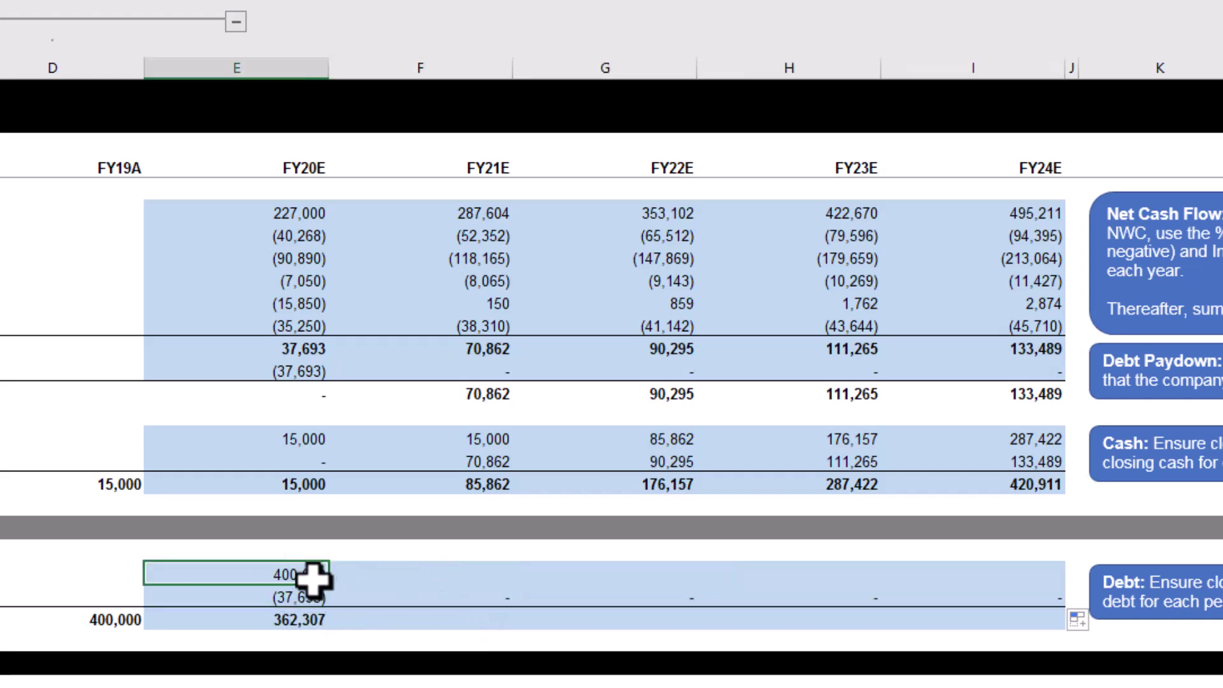
left_click_drag(329, 583, 1001, 592)
left_click(281, 622)
left_click_drag(329, 629, 1018, 633)
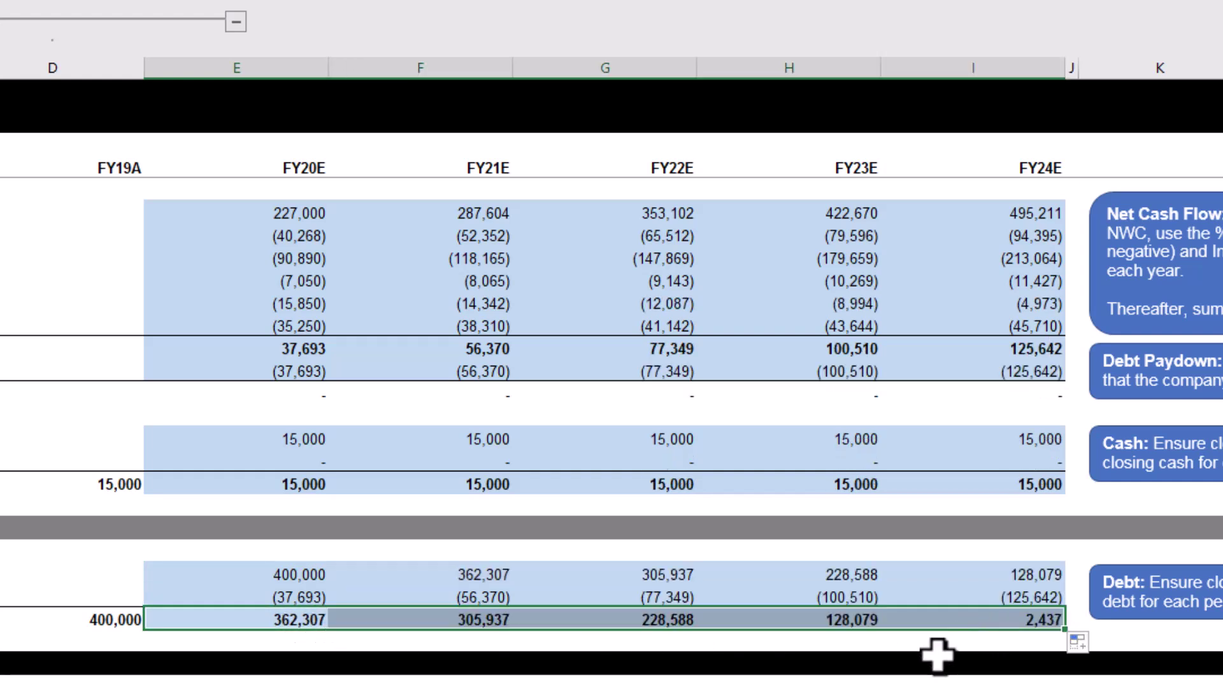
left_click(951, 551)
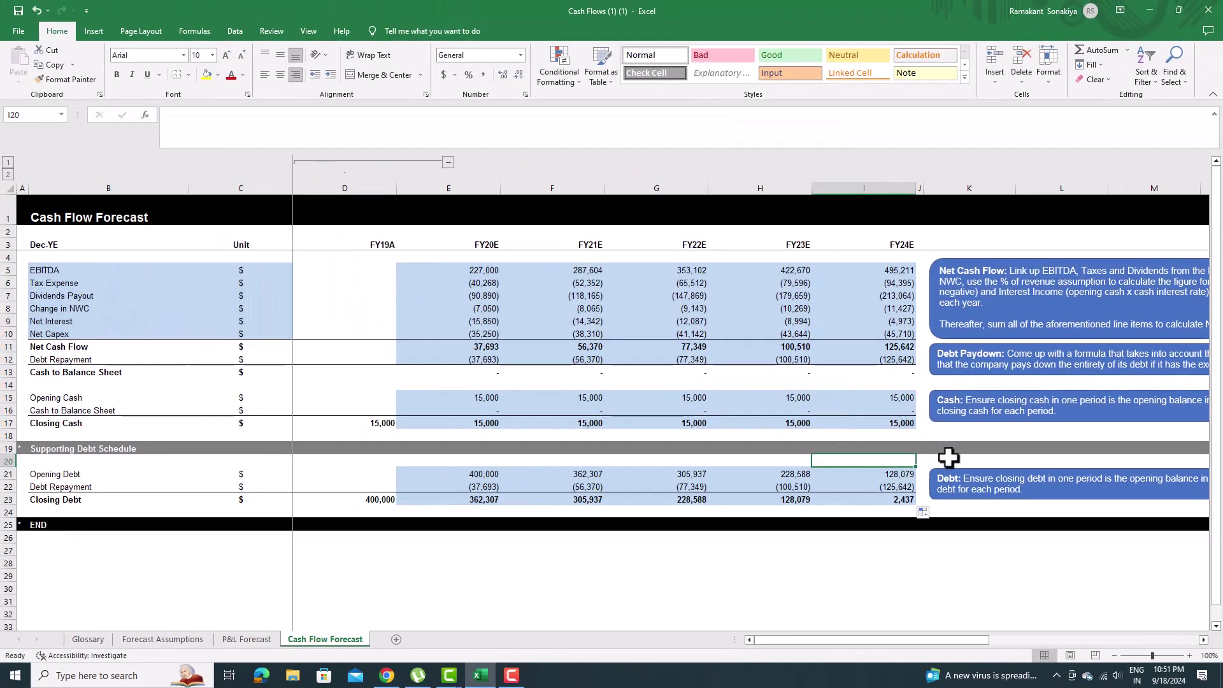
mouse_move(960, 640)
left_mouse_down()
mouse_move(998, 639)
mouse_move(946, 640)
left_mouse_up()
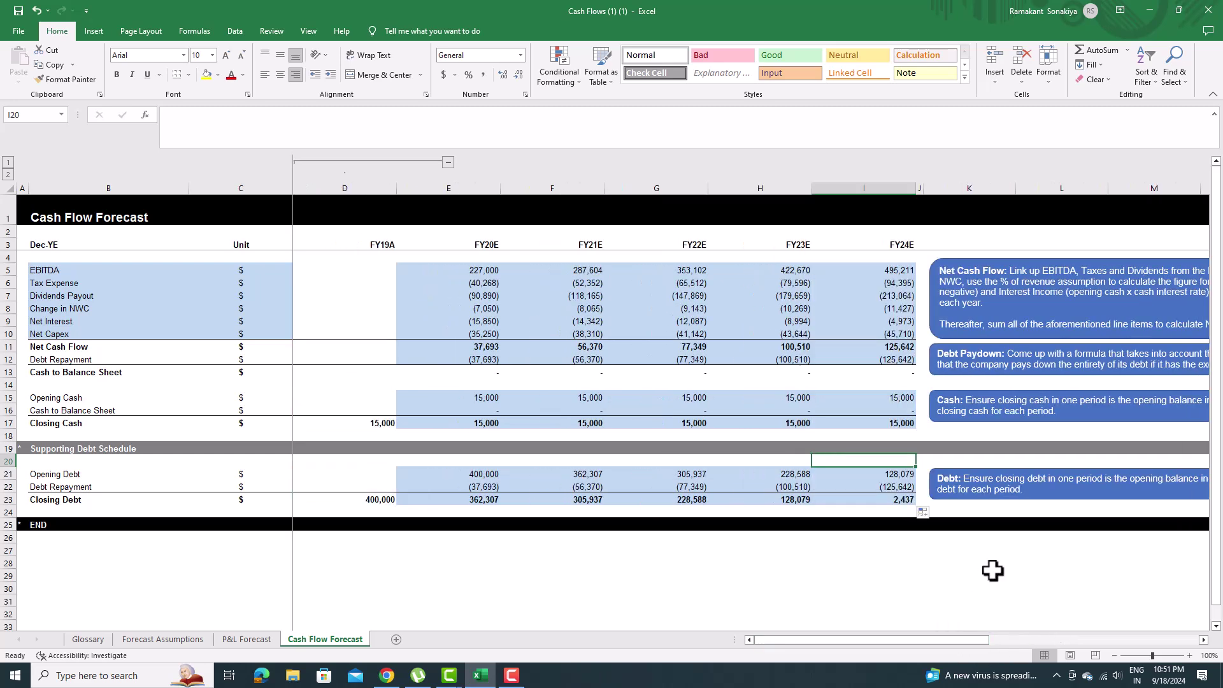
left_click(871, 382)
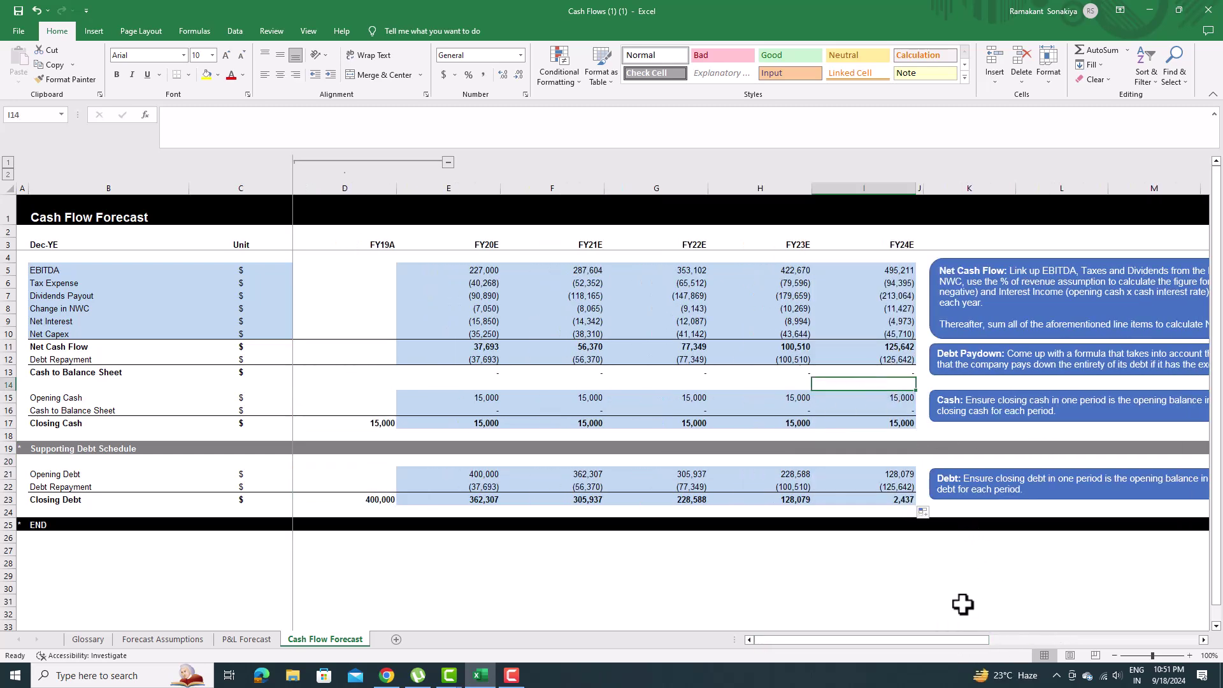
left_click(246, 639)
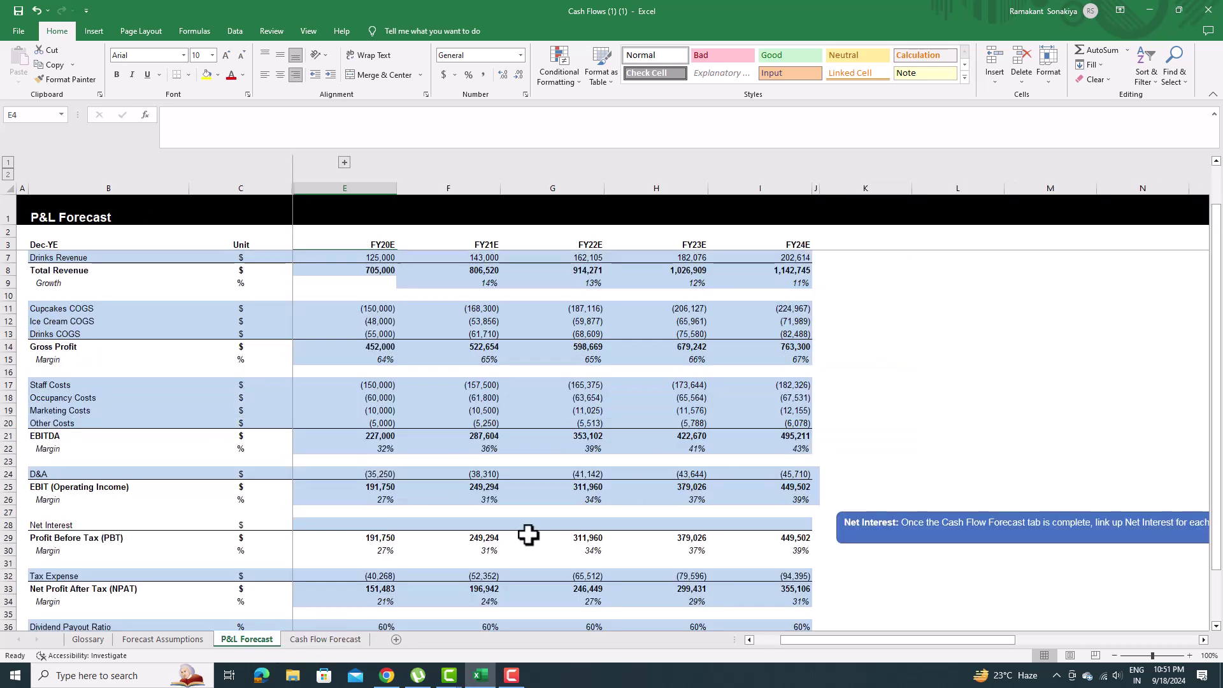
left_click_drag(831, 638, 964, 643)
left_click_drag(375, 519, 921, 537)
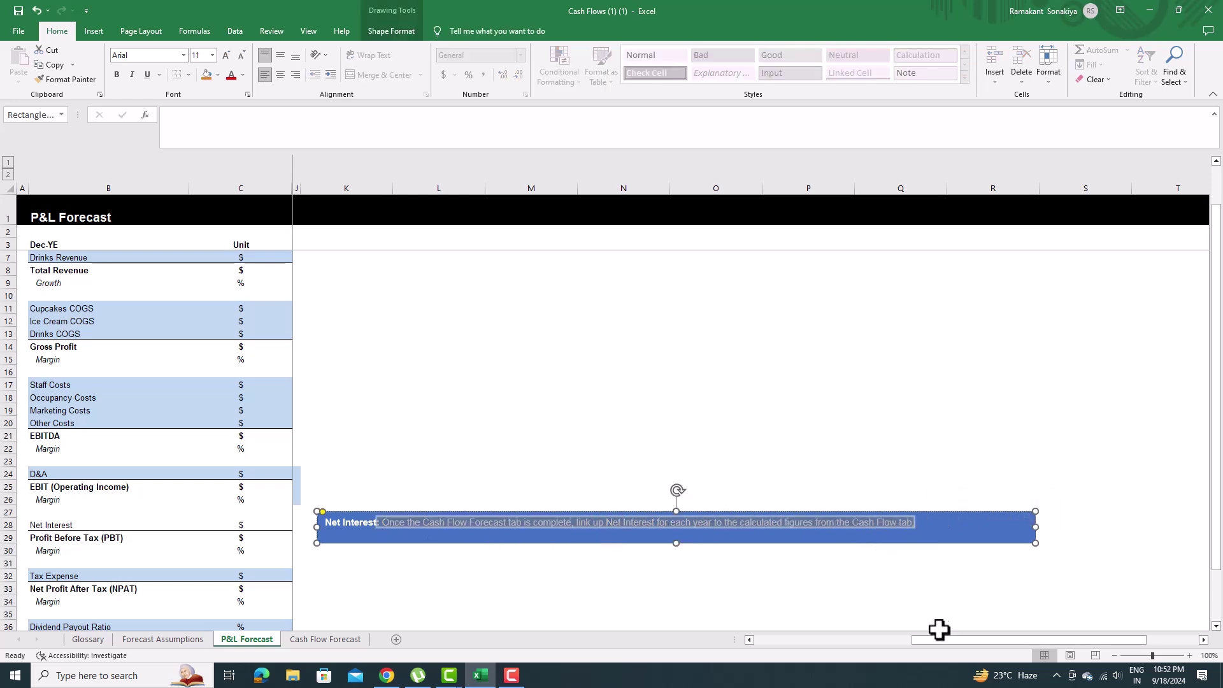
left_click(760, 644)
left_click(315, 639)
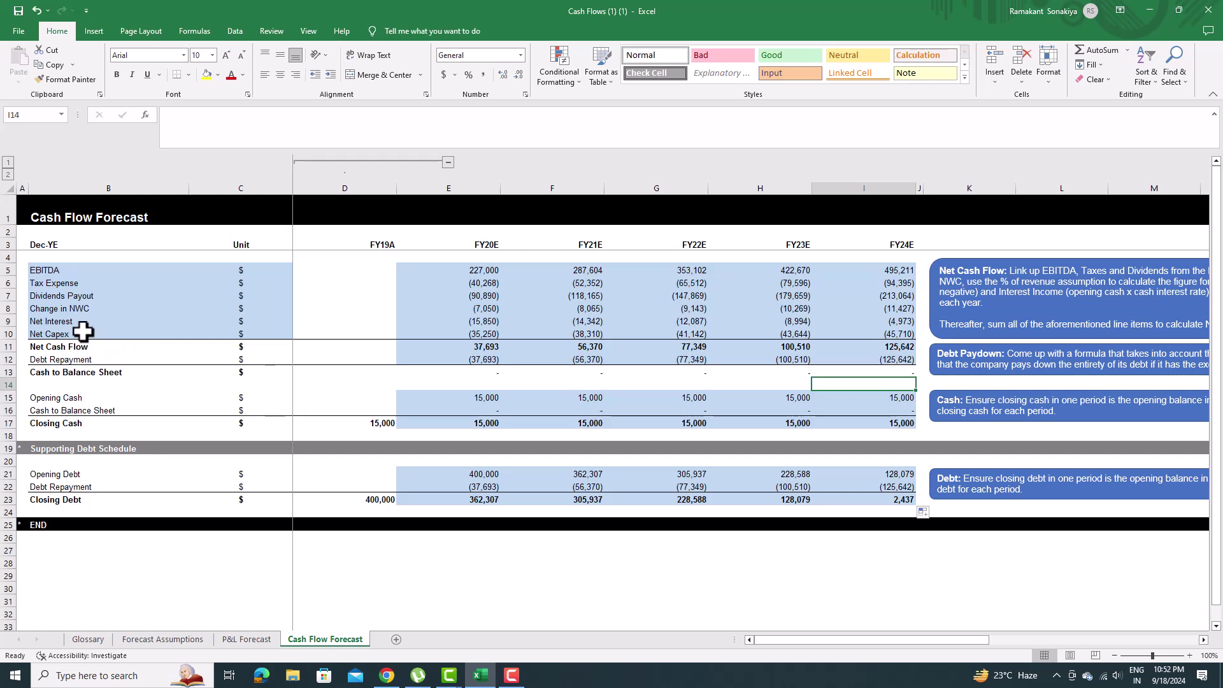
Step: Copy the Cash Flow Forecast net interest row for FY20E–FY24E
left_click(448, 322)
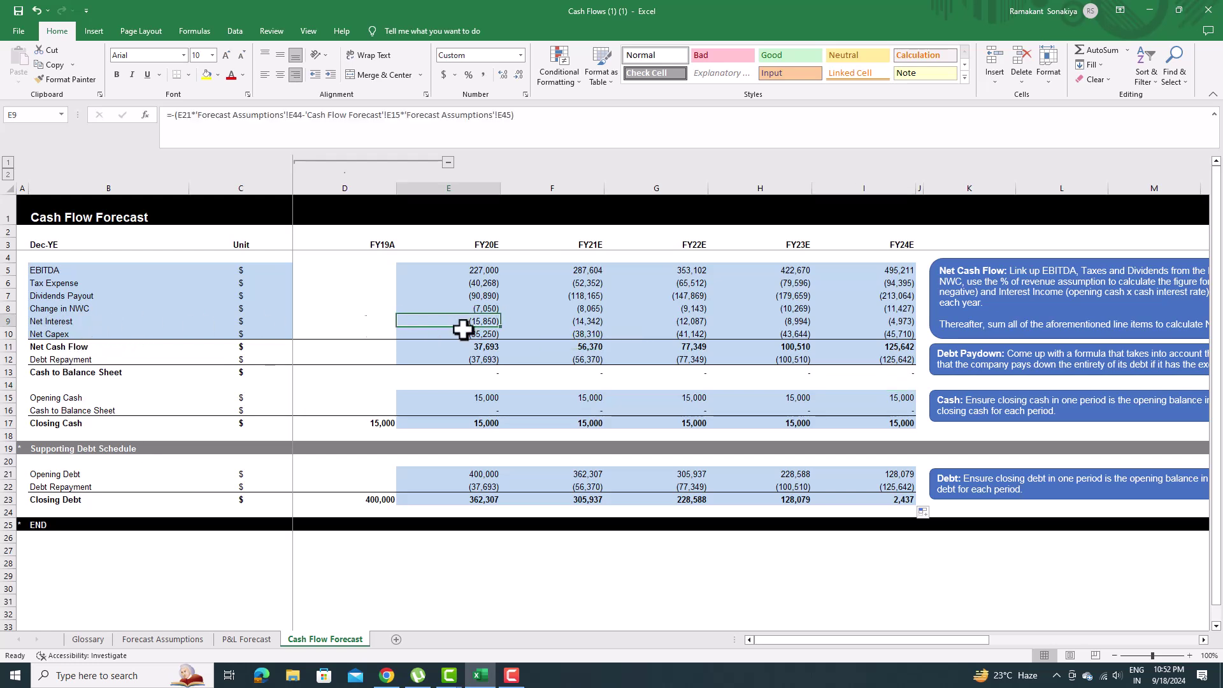
left_click_drag(484, 322, 873, 318)
right_click(869, 320)
left_click(892, 365)
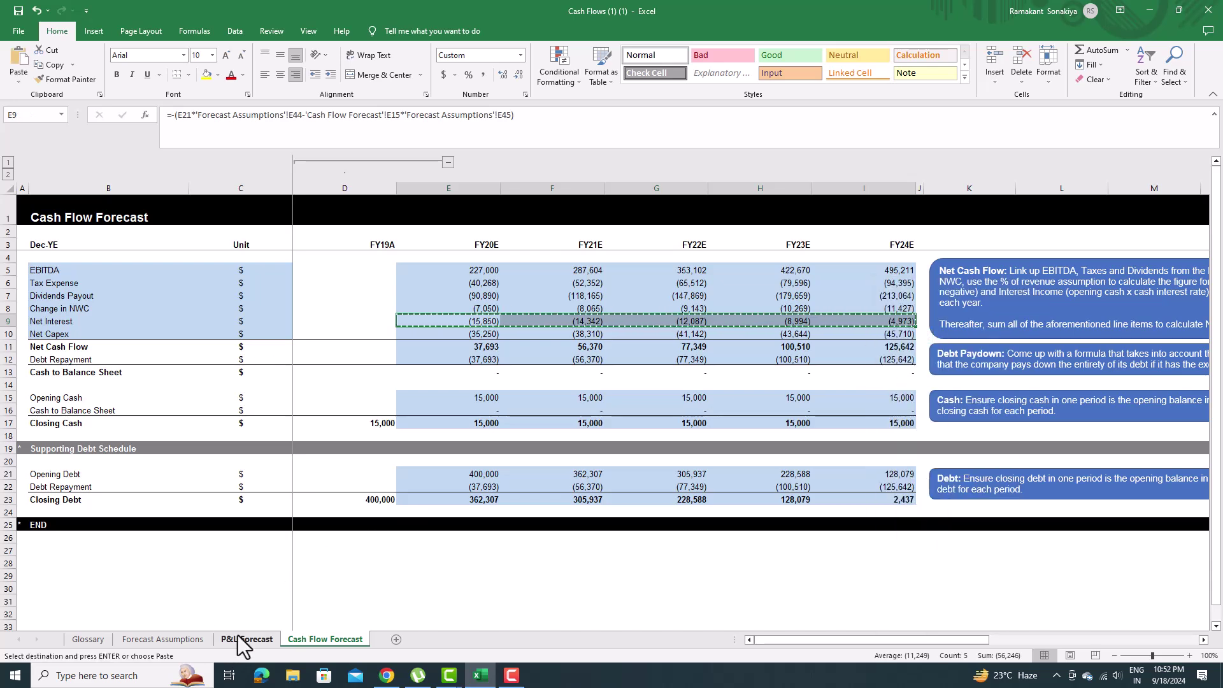
Step: Link P&L Net Interest E28 to Cash Flow Forecast E9 and fill through I28
left_click(235, 641)
left_click(362, 524)
type("=")
left_click(323, 639)
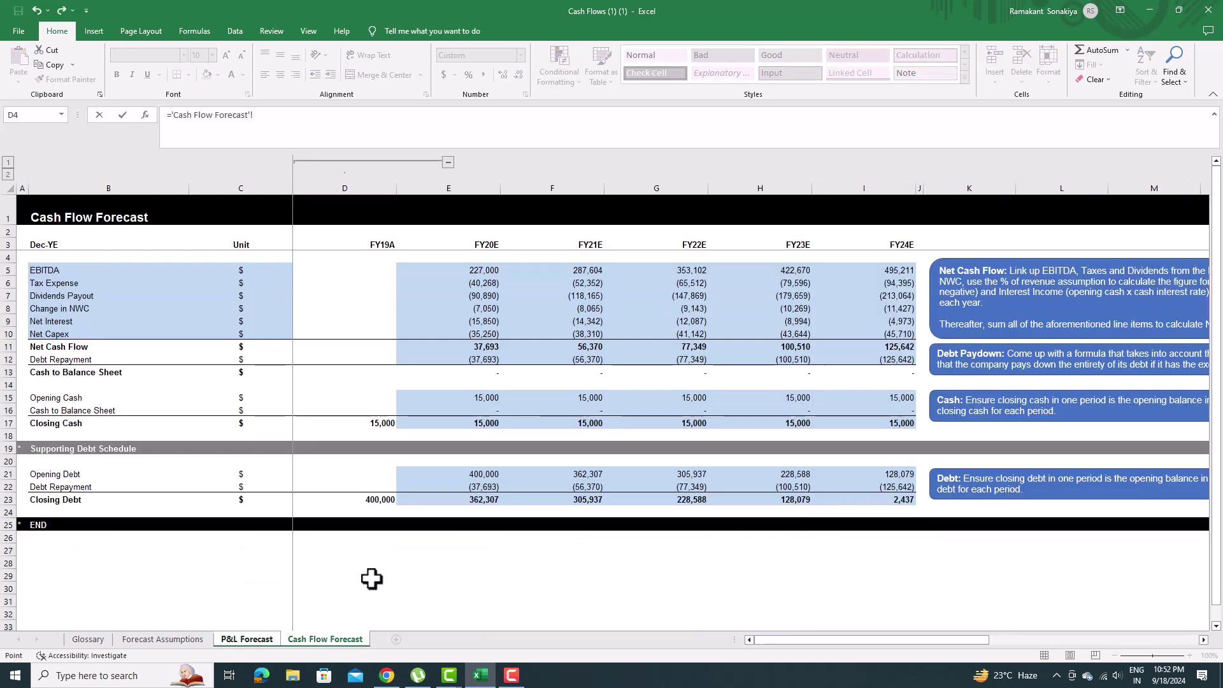
key("Return")
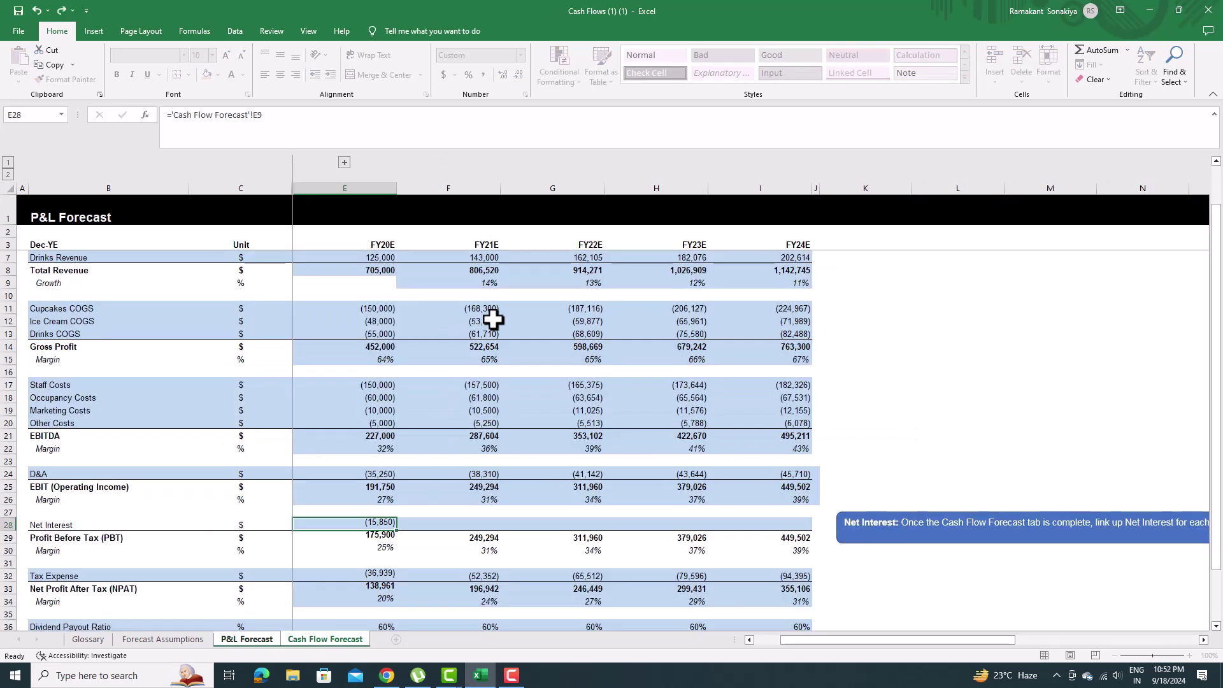
left_click(391, 526)
left_click_drag(396, 530, 778, 530)
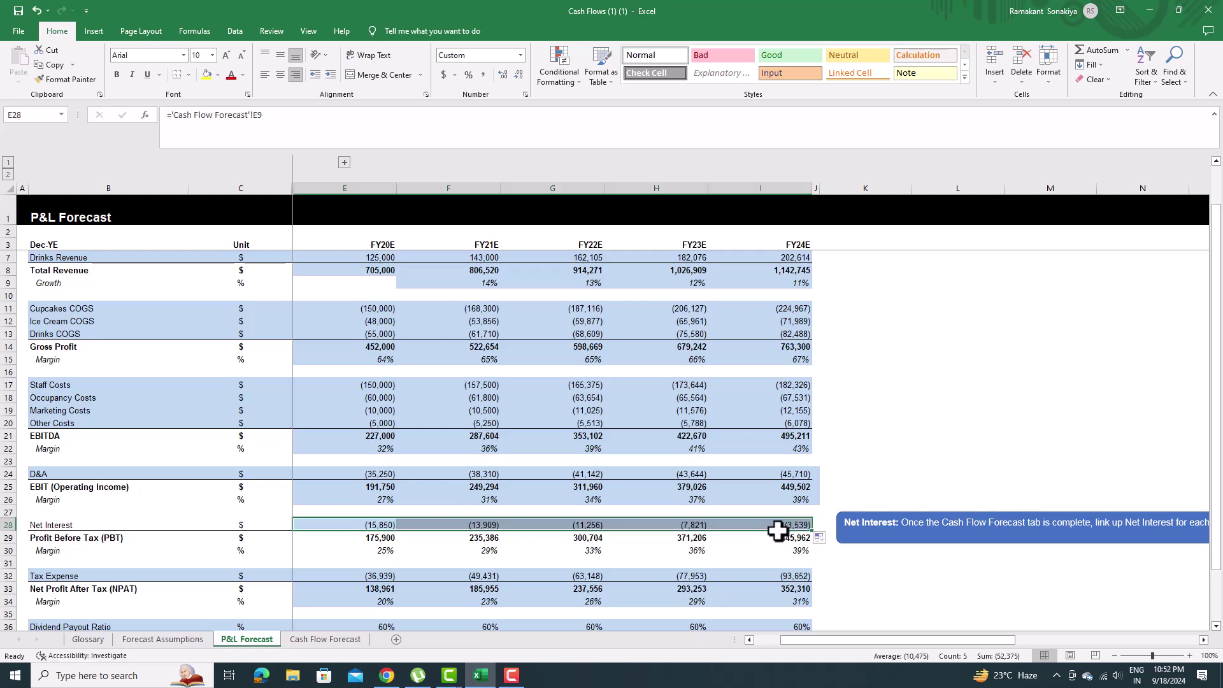
left_click(322, 639)
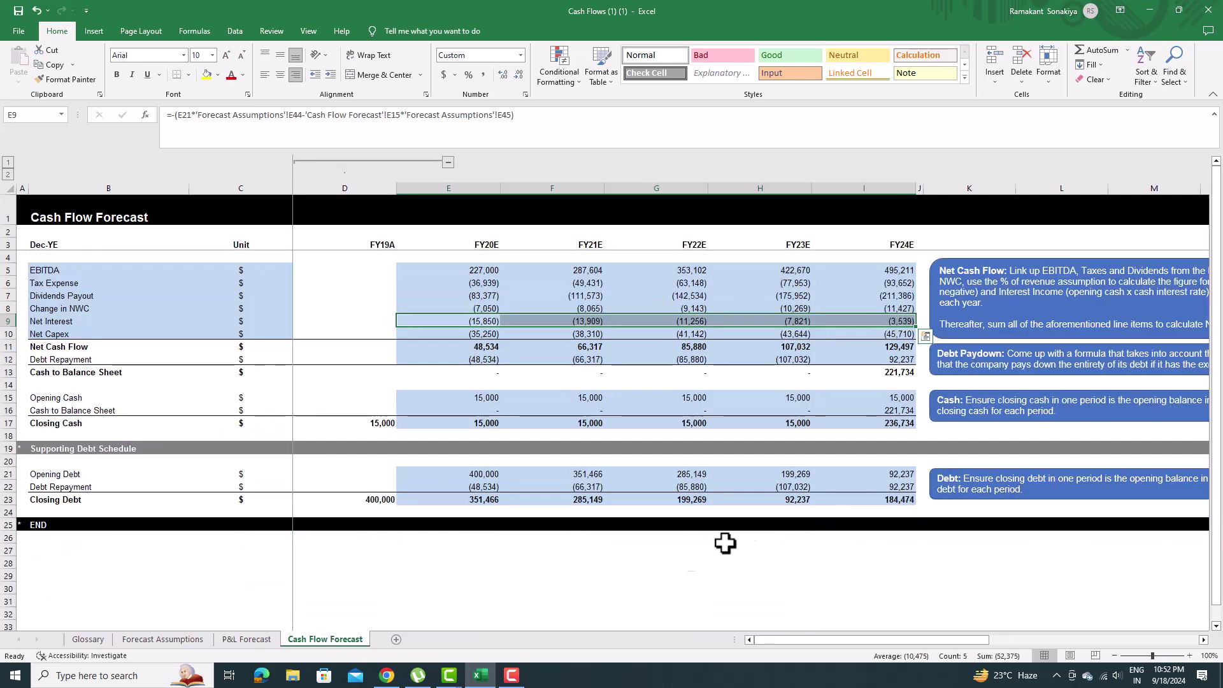
left_click(835, 571)
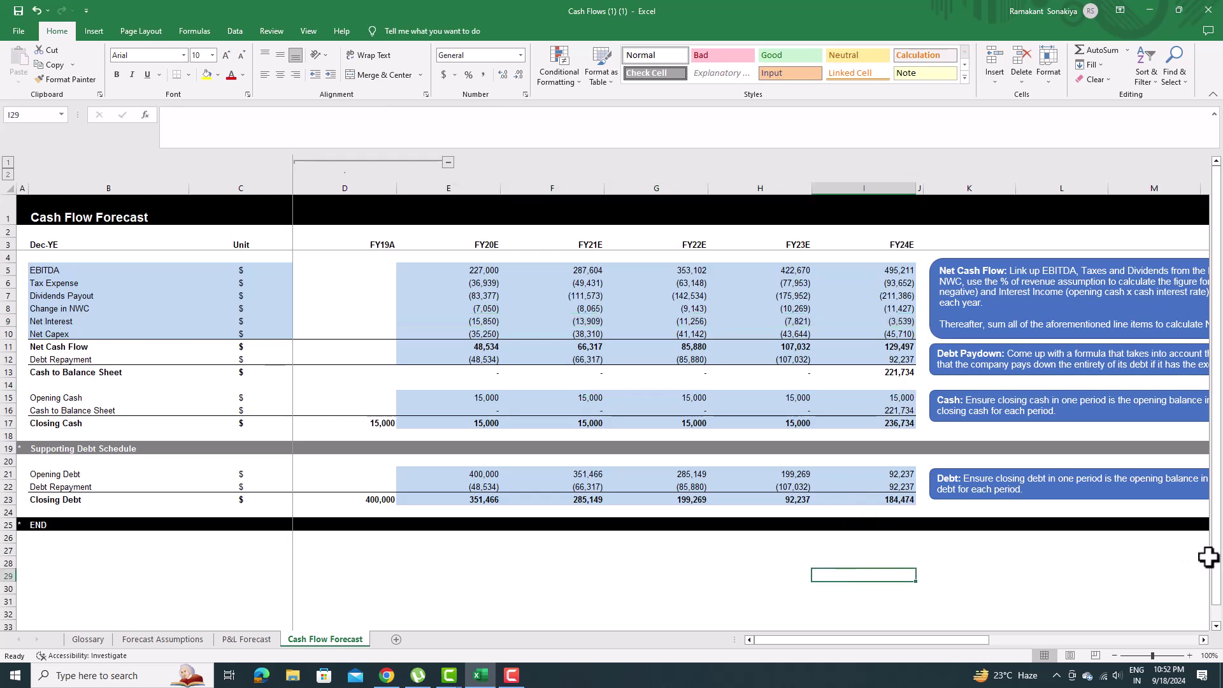
Step: Remove a stray E12 reference from the FY24E debt repayment formula
left_click_drag(1216, 552, 1217, 551)
left_click_drag(1219, 506, 1219, 506)
left_click(864, 359)
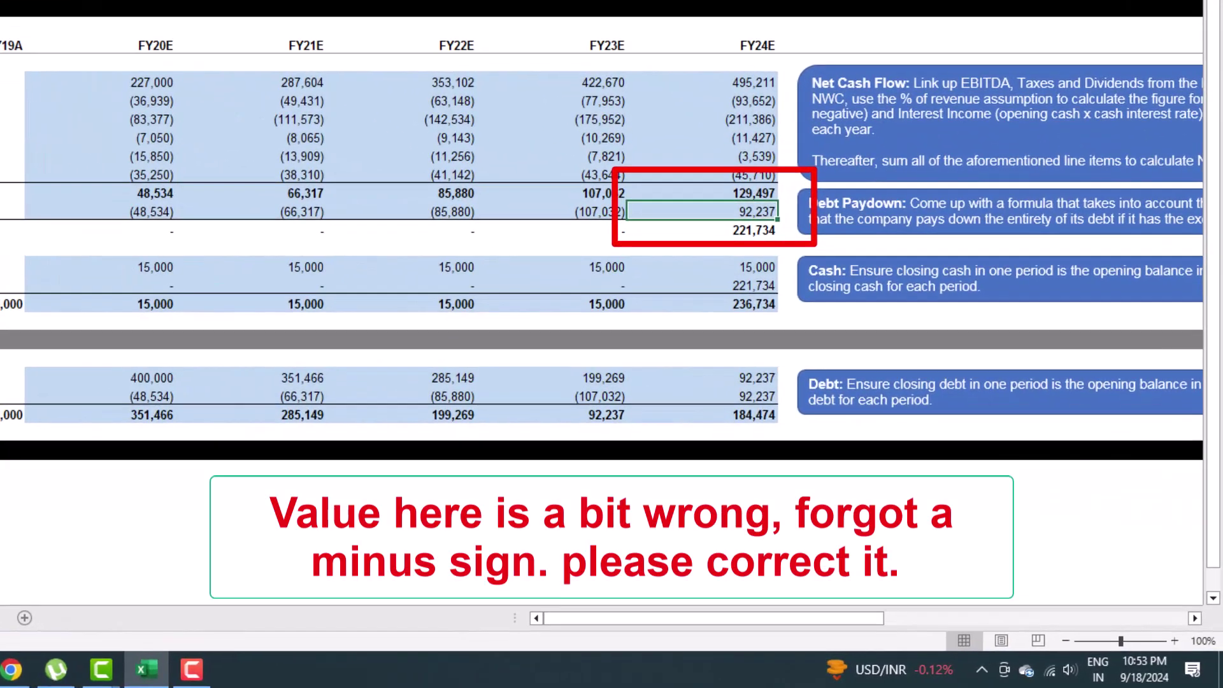
key("F2")
left_click(164, 210)
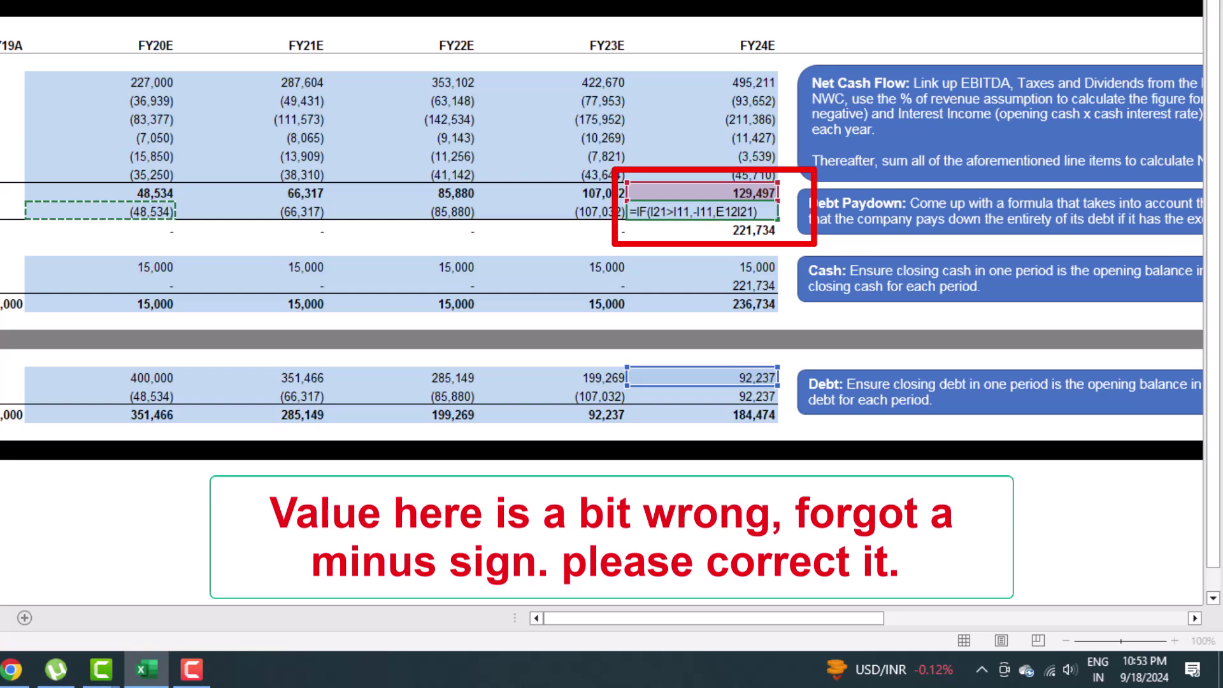
key("BackSpace")
key("BackSpace")
key("BackSpace")
key("Return")
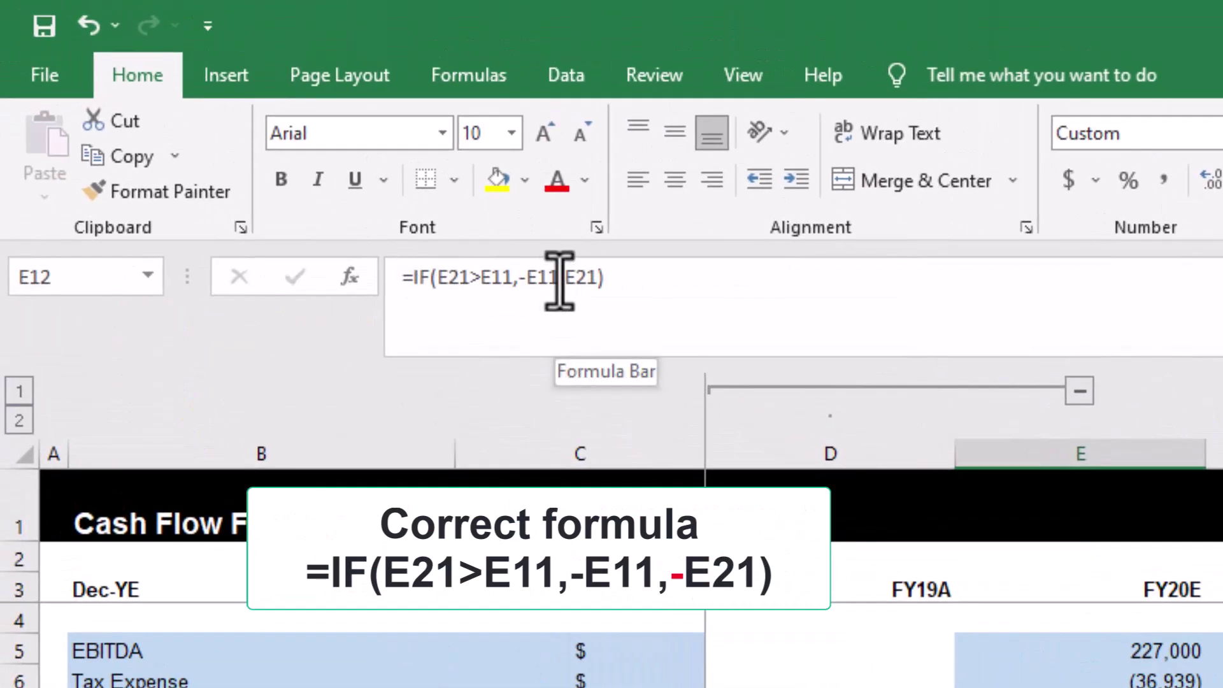
Step: Change E12 to =IF(E21>E11,-E11,-E21) and fill it across to I12
left_click(559, 278)
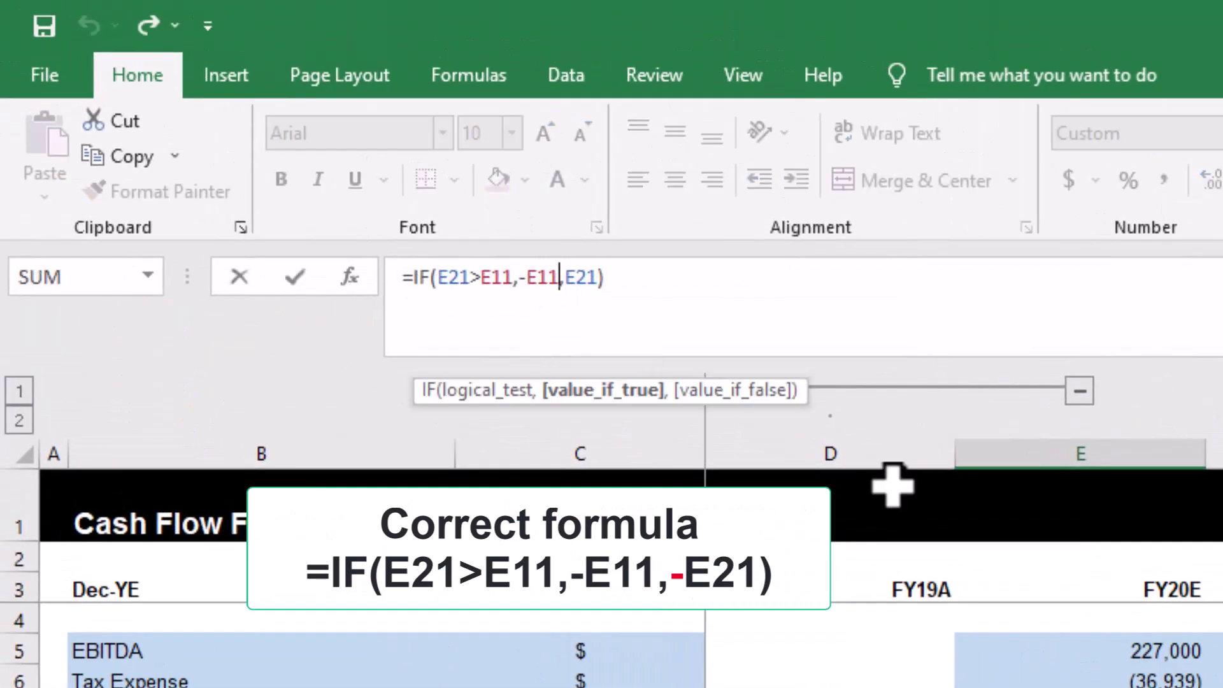
key("Right")
type("-")
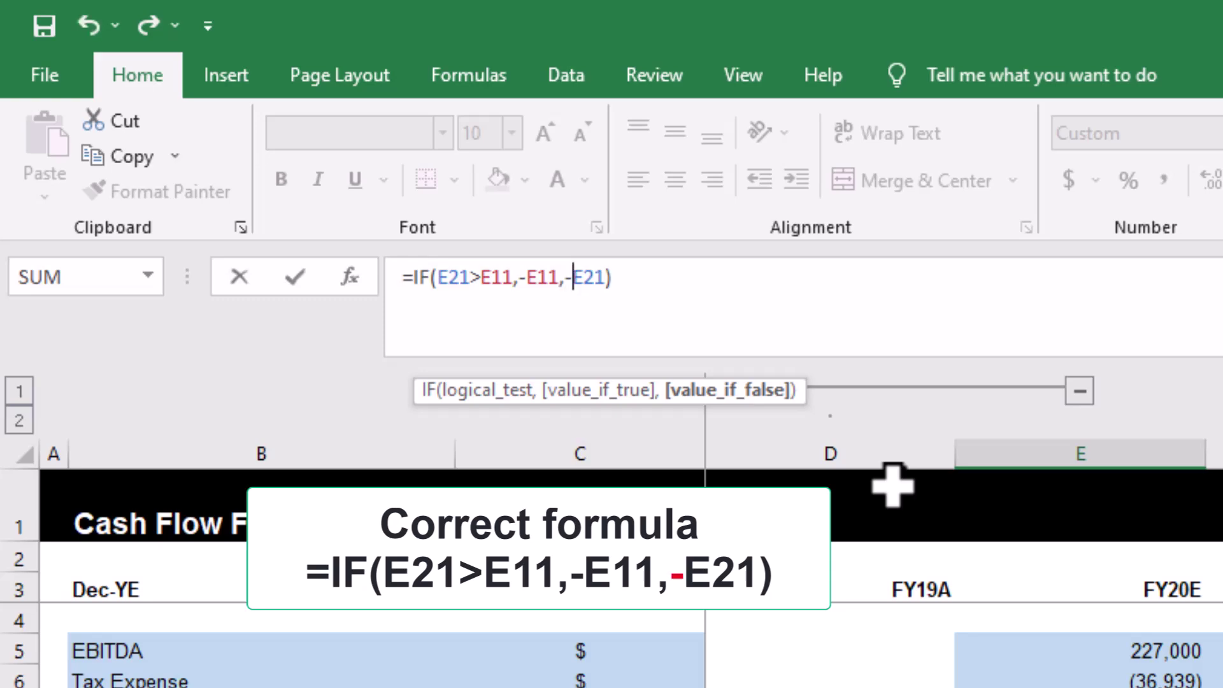
key("Return")
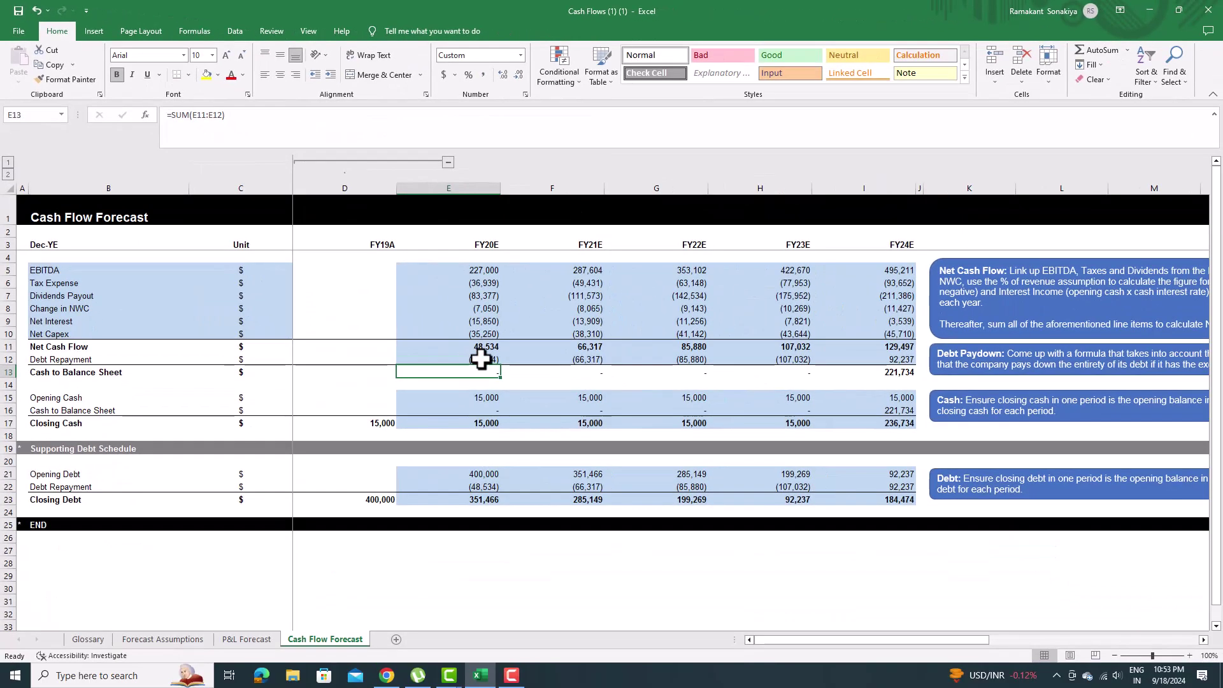
left_click(489, 359)
left_click_drag(503, 363, 884, 387)
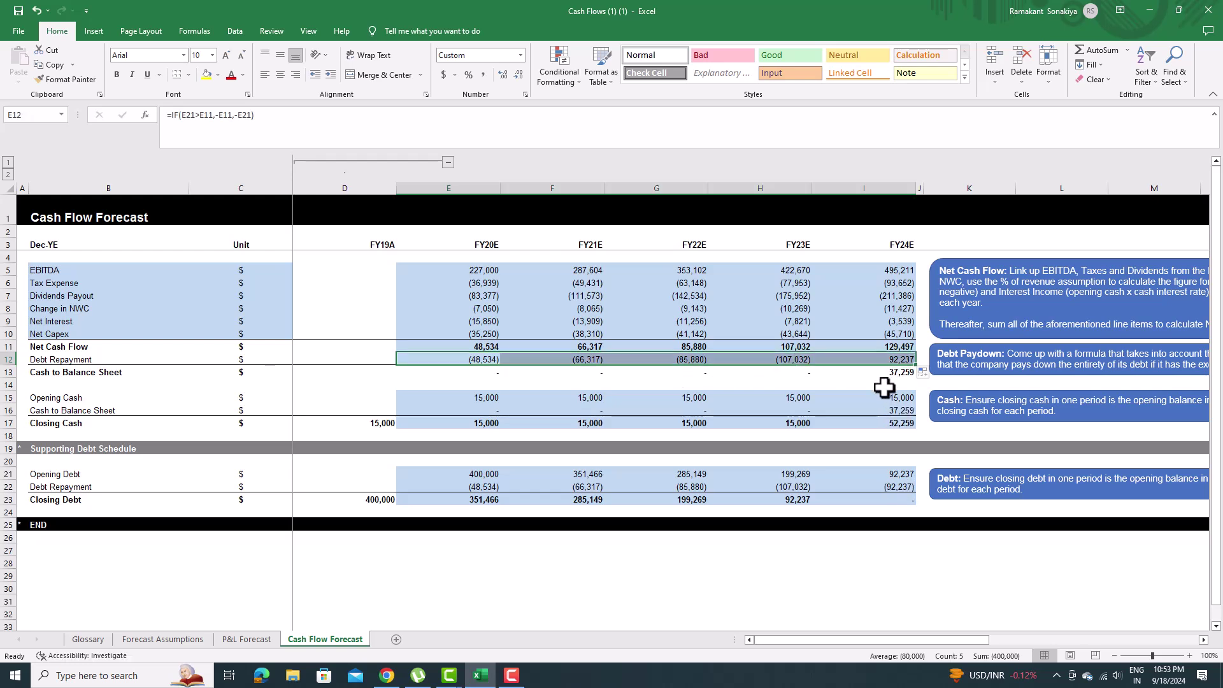